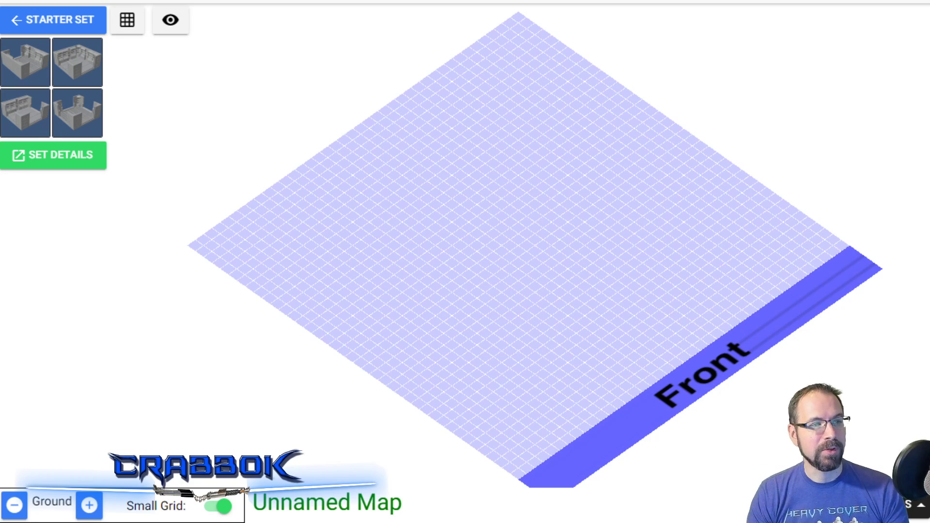
Place a corner corridor tile from the Starter Set at the back corner of the empty map.
mouse_move(39, 66)
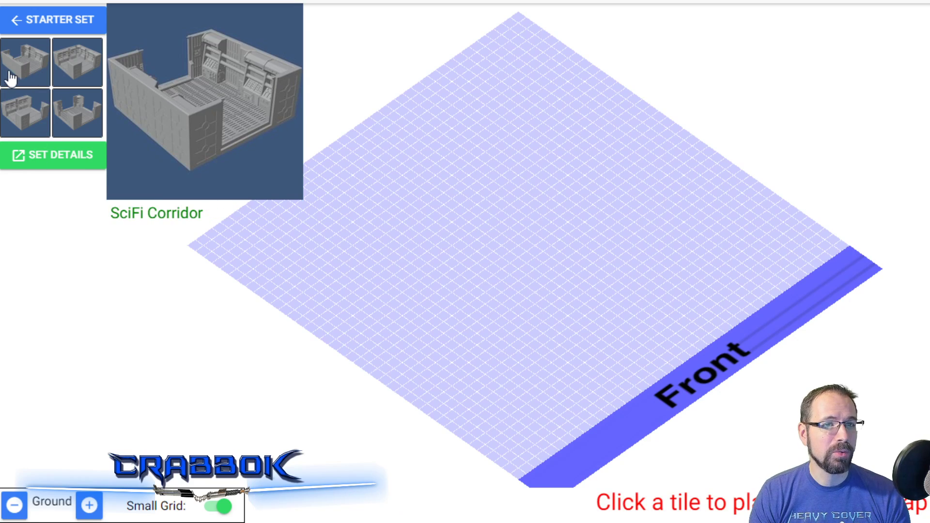
mouse_move(39, 130)
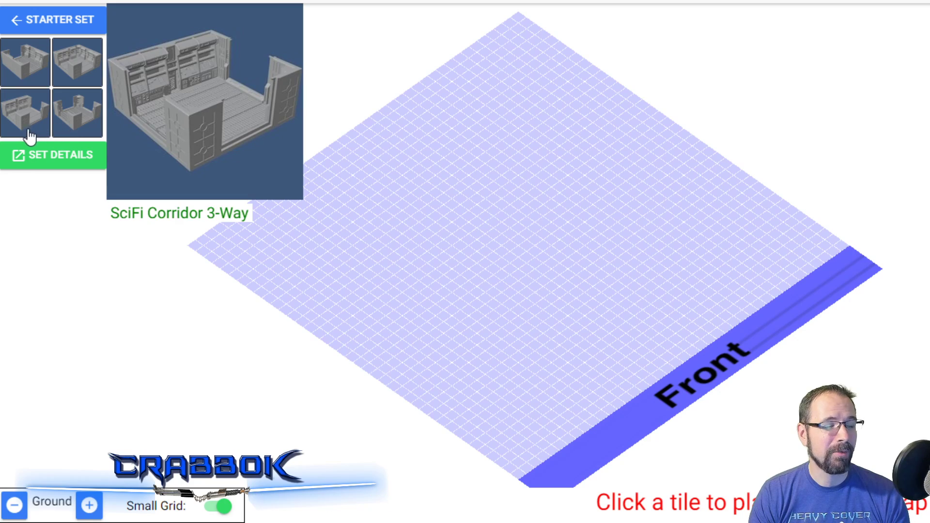
mouse_move(58, 114)
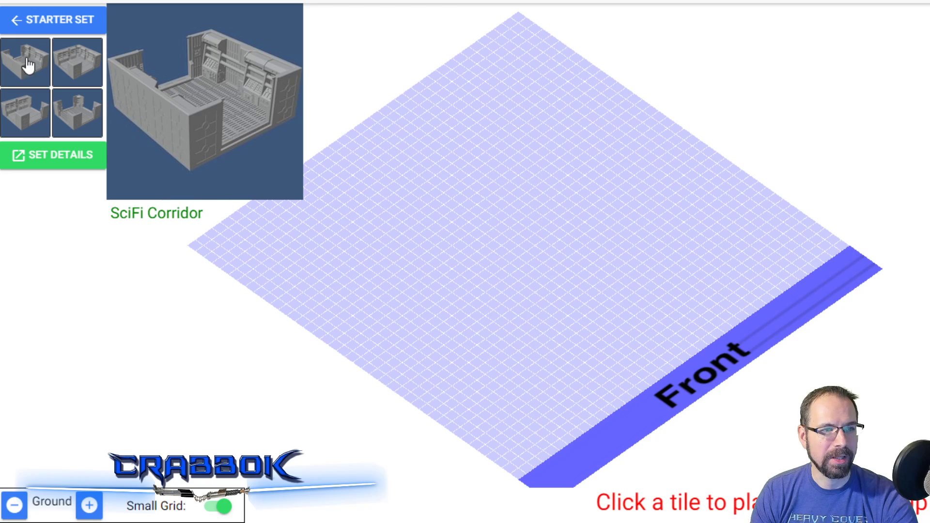
click(68, 68)
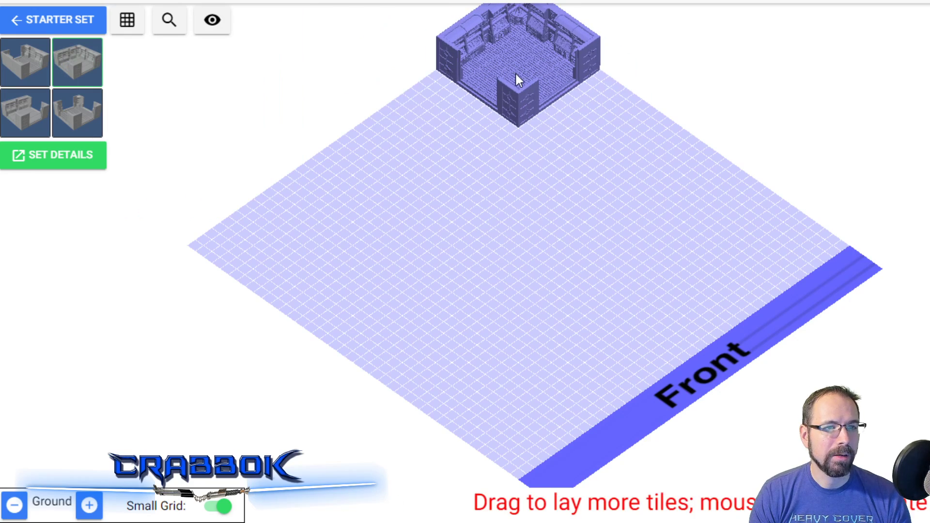
click(512, 73)
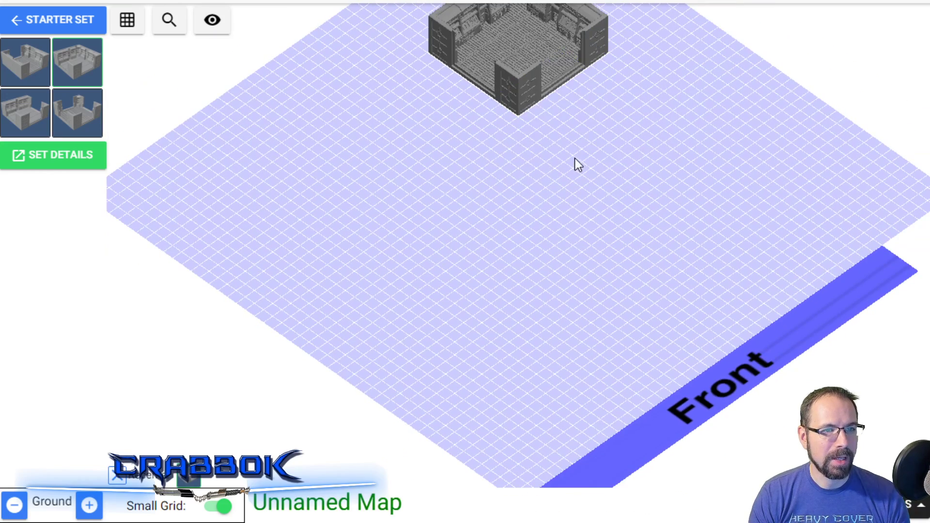
Attach a SciFi Corridor tile to the corner tile's opening and delete the detached extra corridor tile.
scroll(641, 113, up, 4)
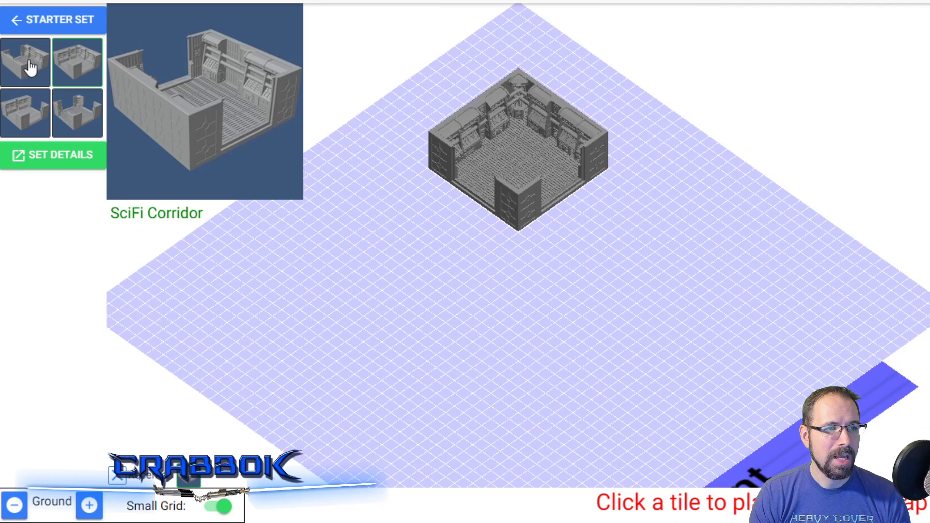
click(31, 64)
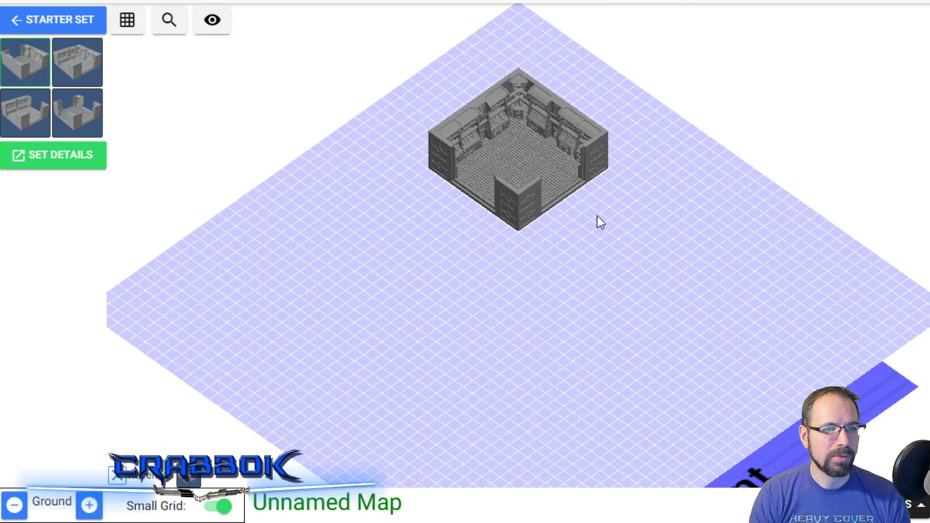
click(616, 233)
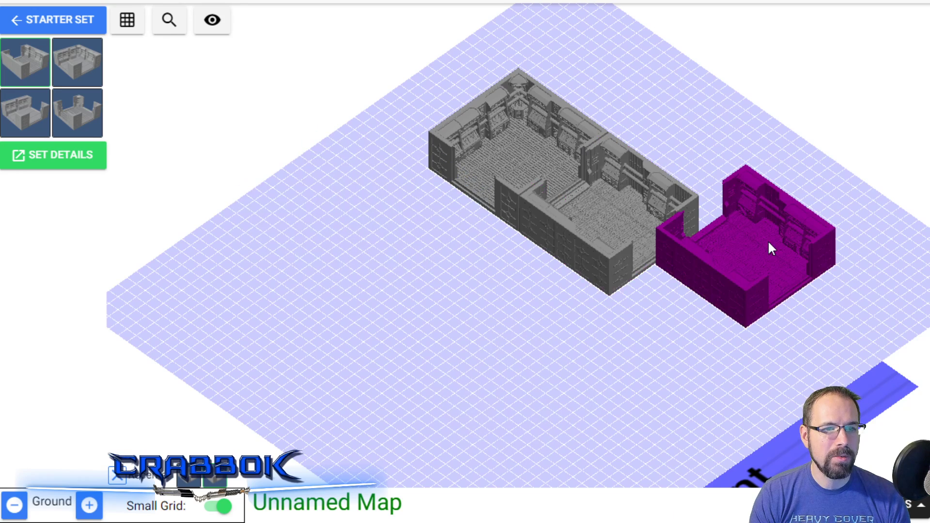
click(768, 259)
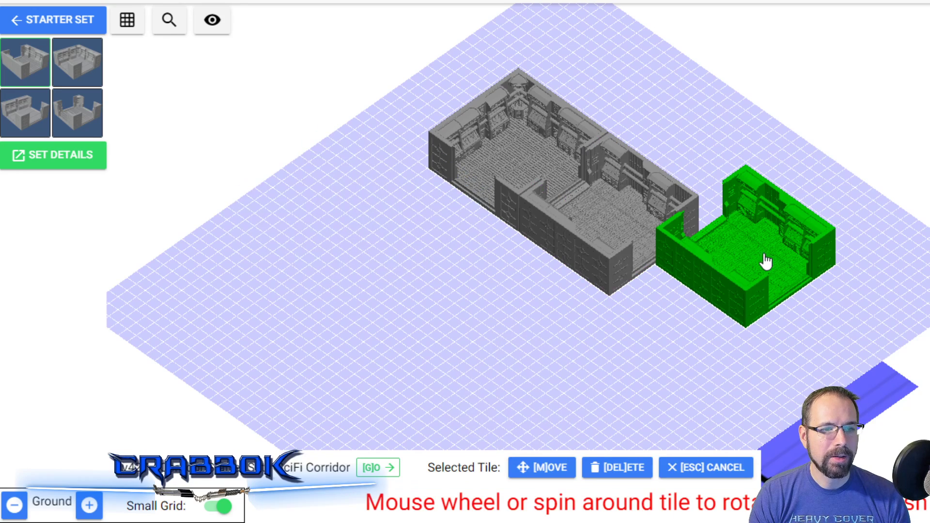
click(624, 469)
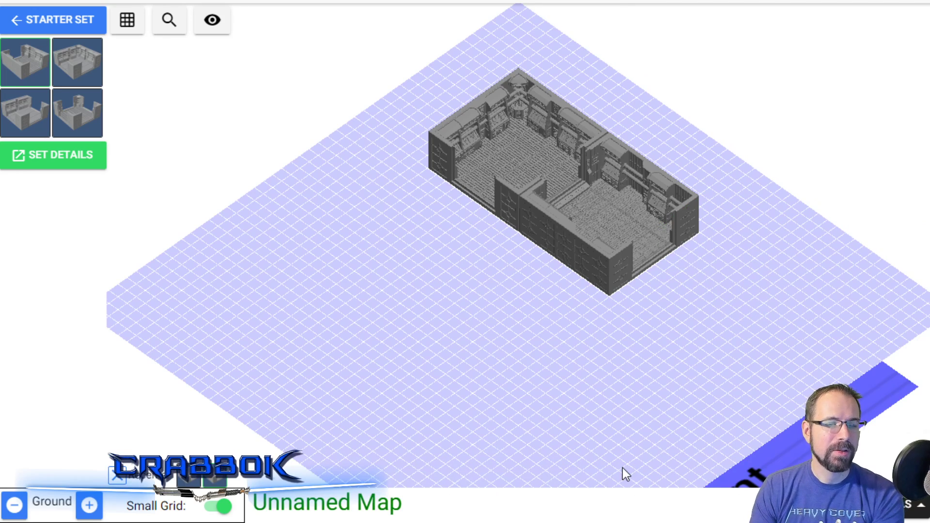
Place a SciFi Corridor 4-Way tile at the open end of the straight corridor.
click(75, 73)
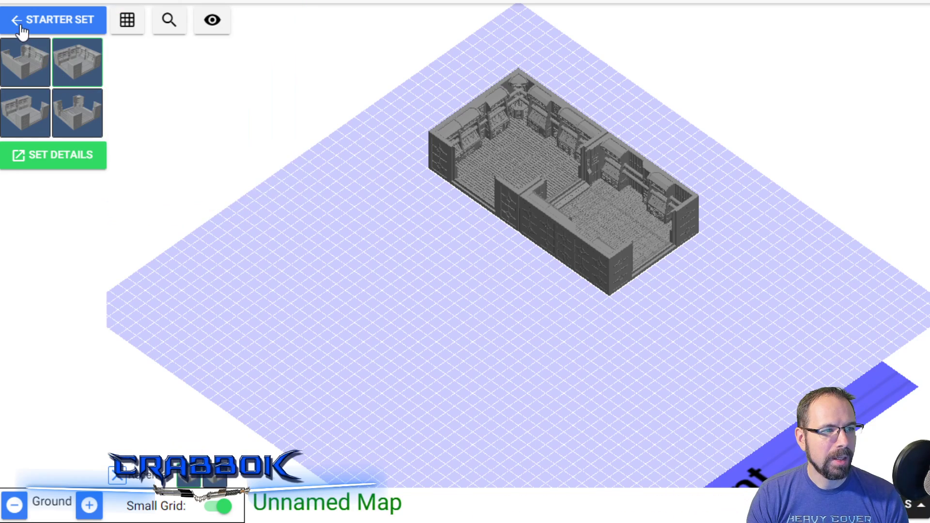
click(82, 120)
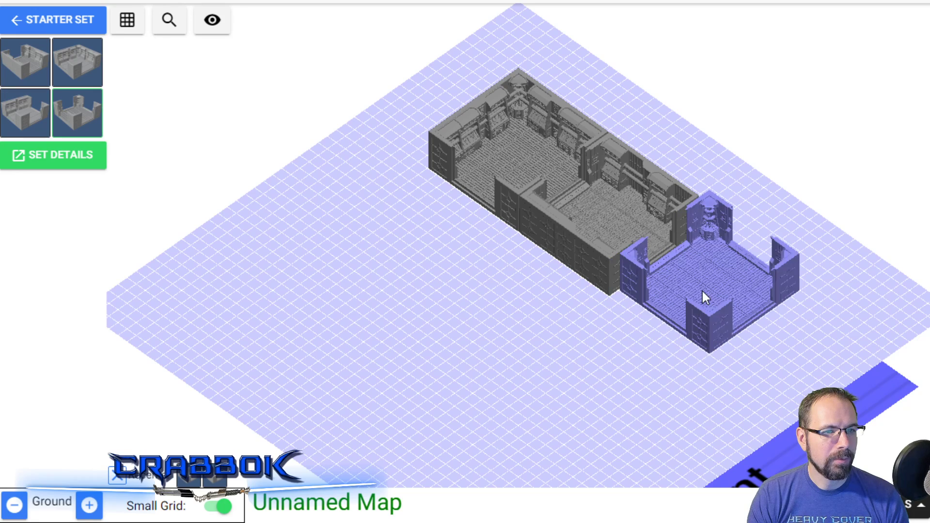
click(699, 301)
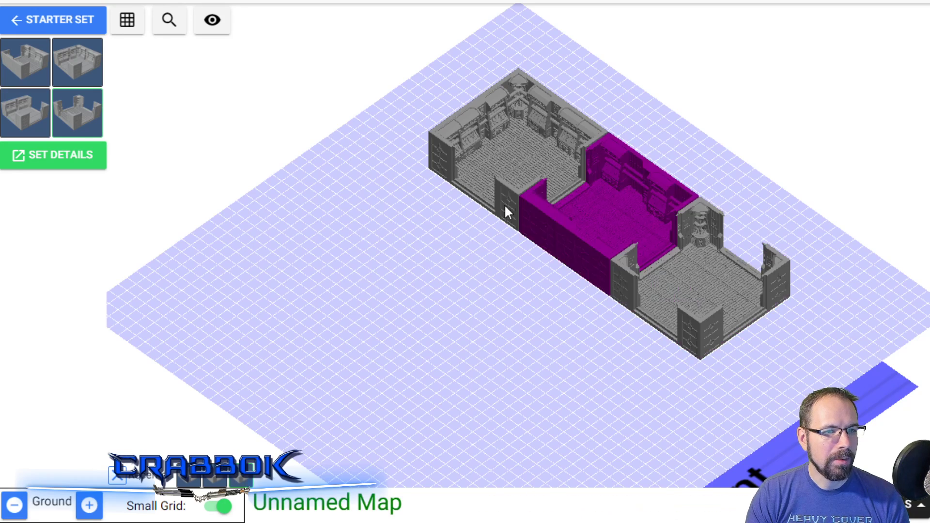
click(71, 122)
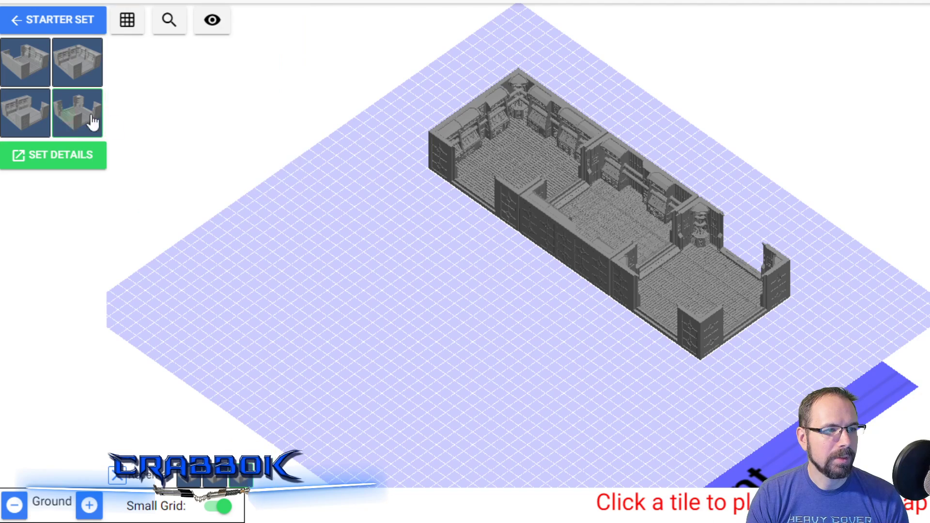
drag(150, 89, 172, 97)
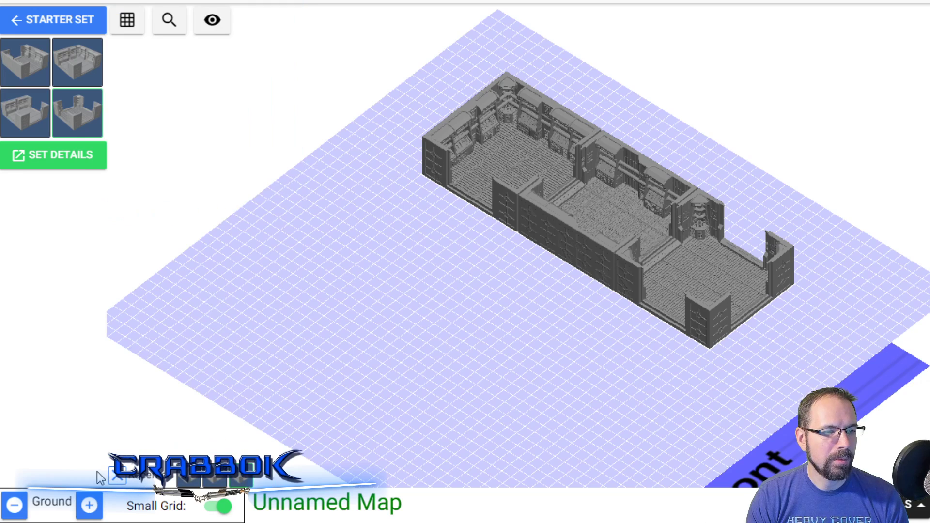
click(690, 303)
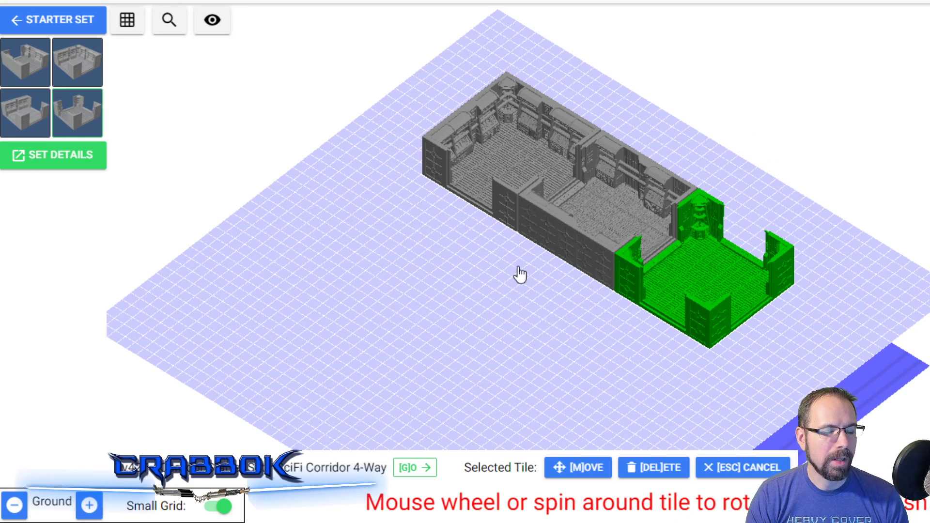
drag(477, 266, 417, 269)
mouse_move(66, 76)
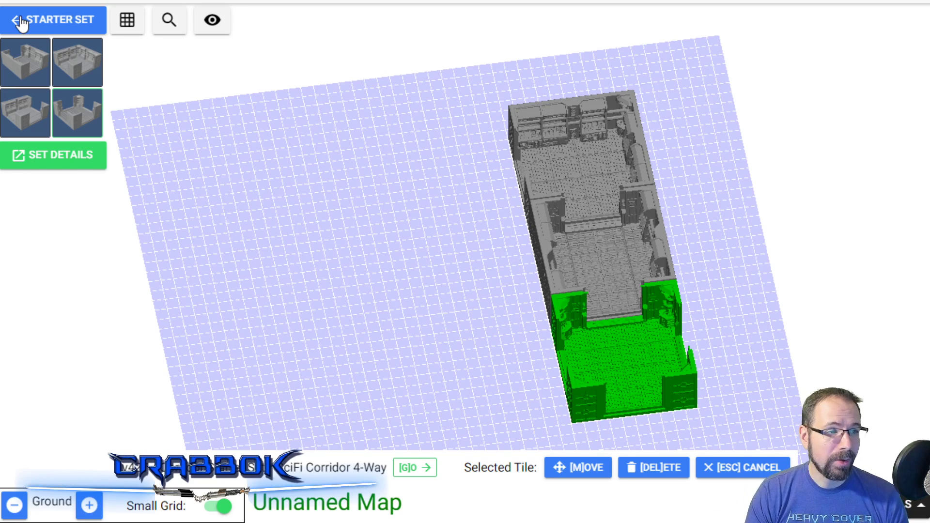
Choose the round-table room tile from the Large Rooms set and deselect the 4-way tile.
click(21, 22)
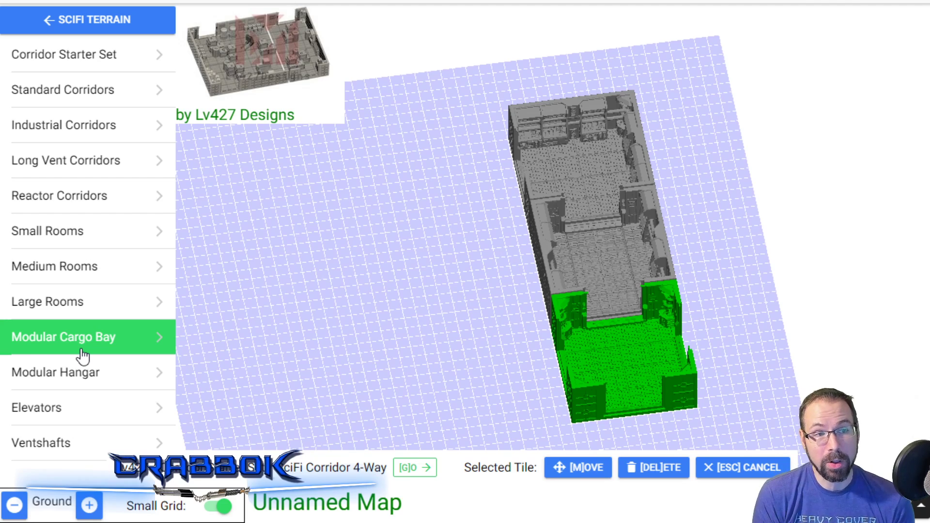
click(80, 308)
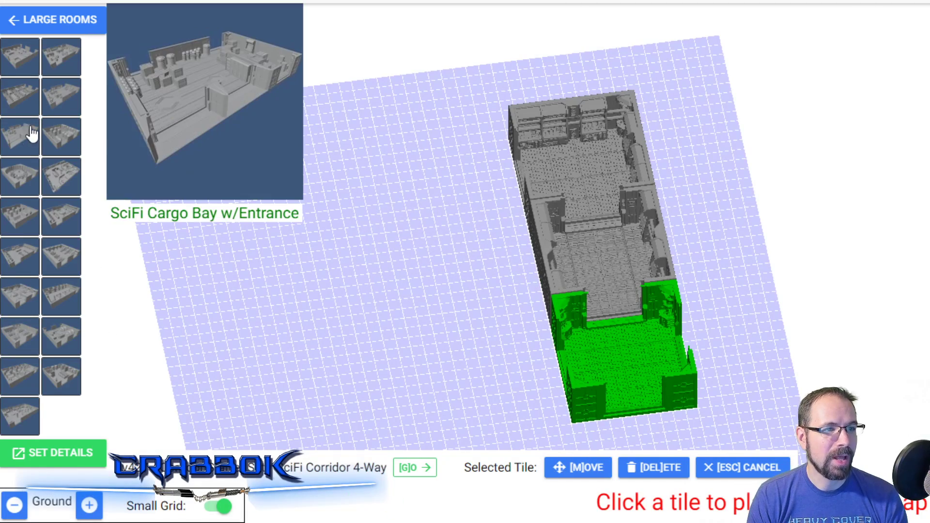
mouse_move(25, 209)
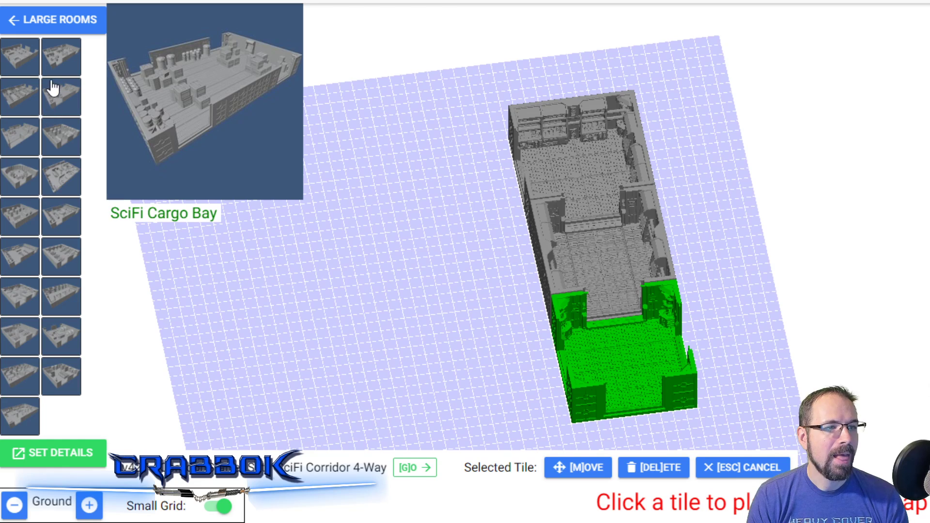
click(17, 176)
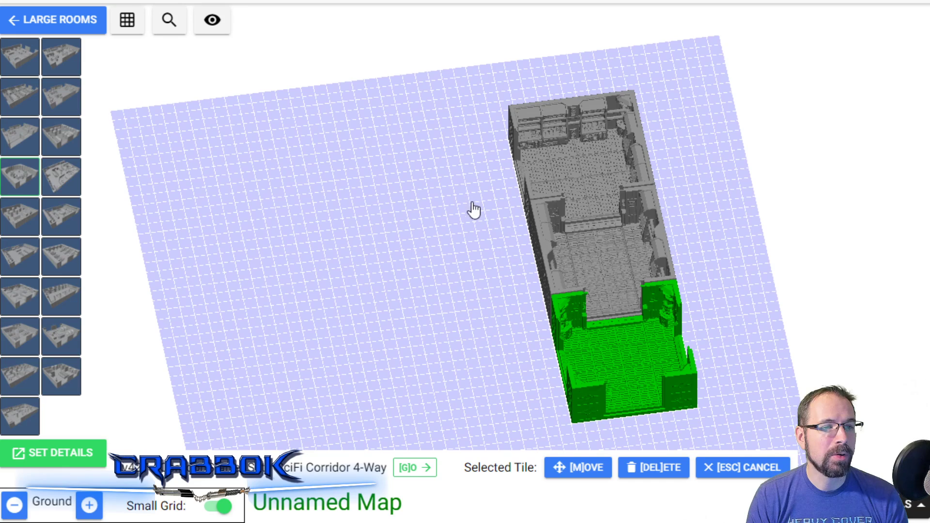
mouse_move(17, 179)
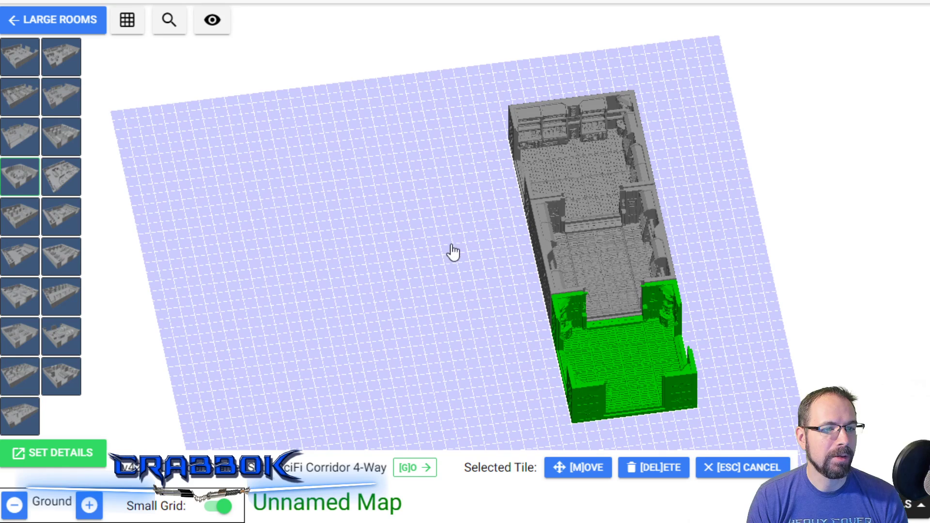
key(Escape)
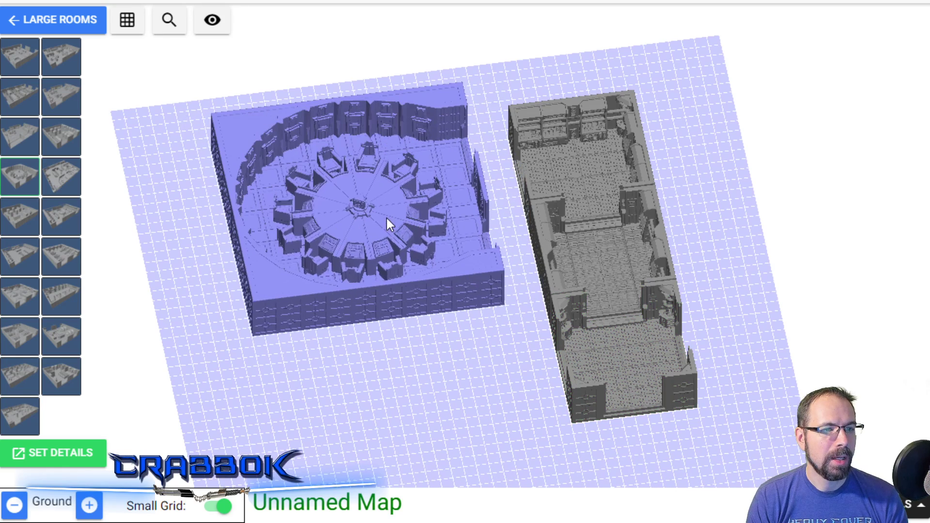
Try to rotate the round-table room tile and place it beside the corridor run.
scroll(394, 239, down, 8)
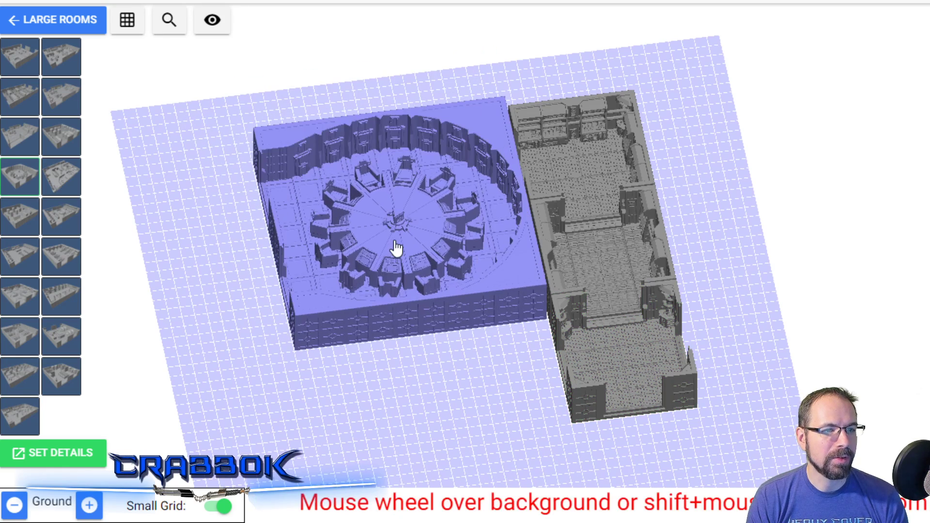
scroll(396, 248, down, 1)
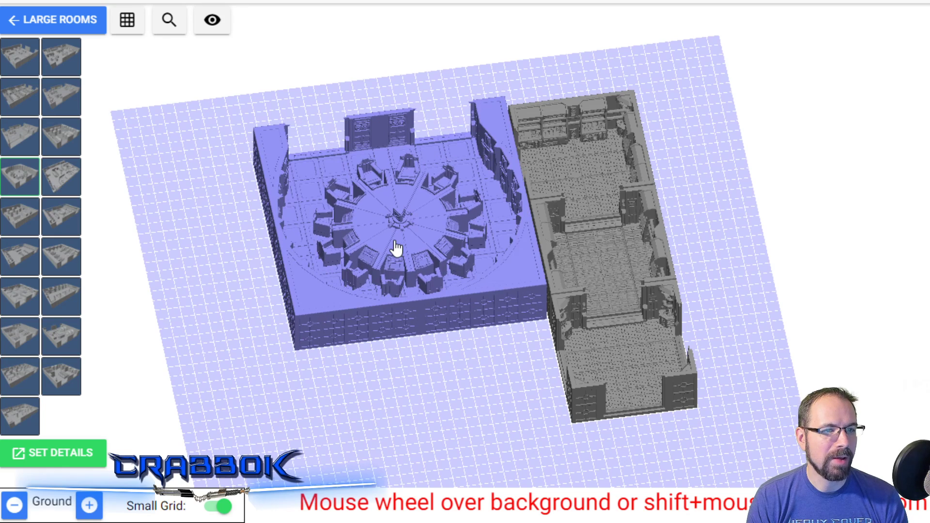
click(395, 241)
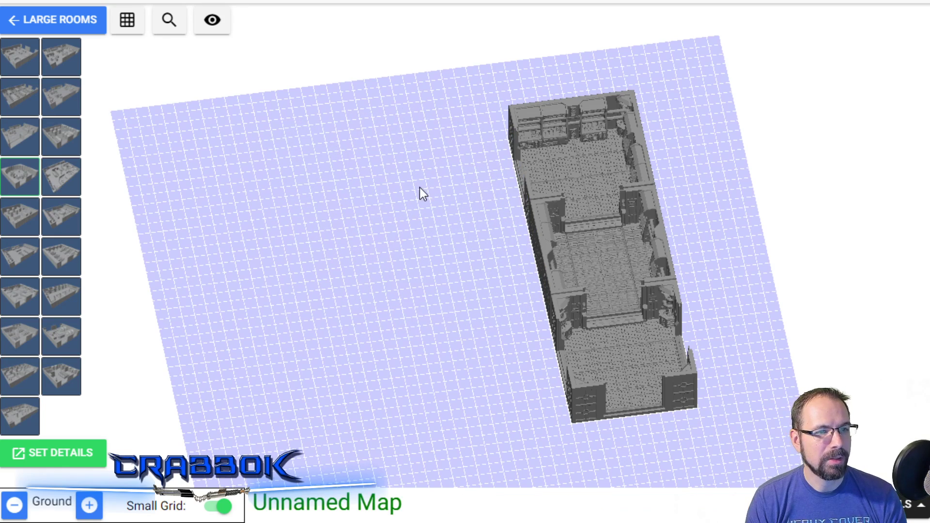
drag(377, 198, 386, 185)
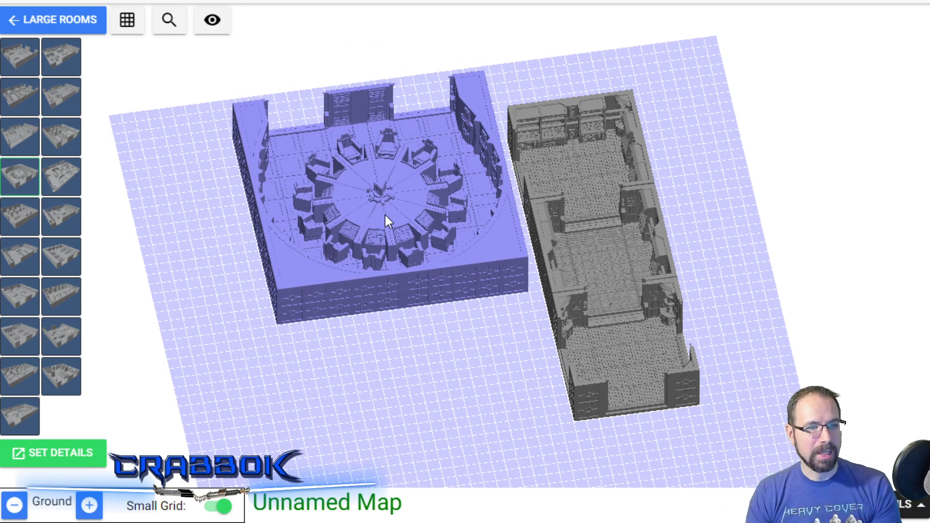
scroll(386, 221, down, 3)
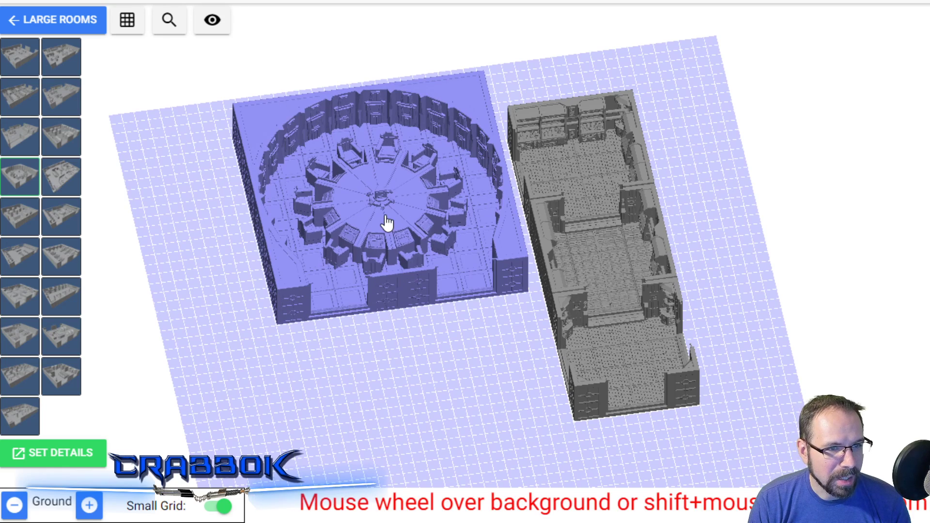
click(402, 250)
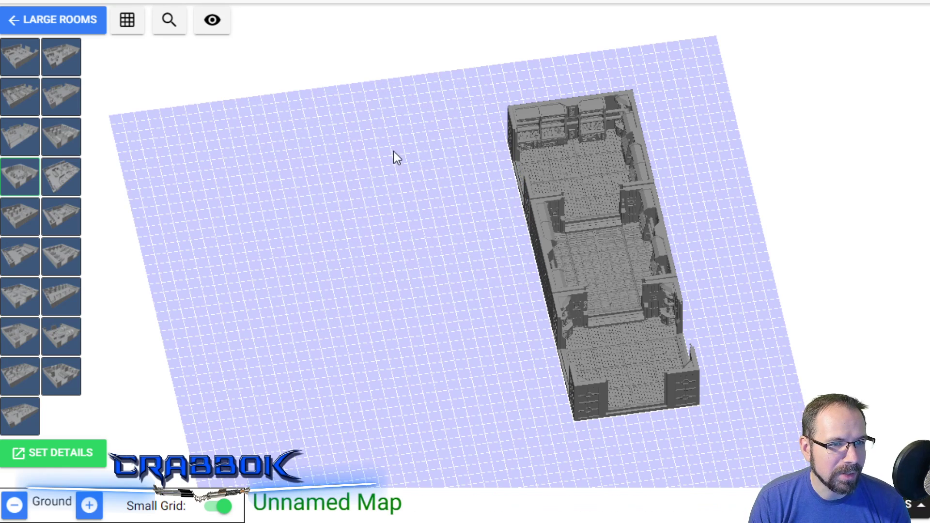
Place the round-table room against the corner tile's side opening, with one of its doorways lined up with that opening.
drag(397, 196, 604, 285)
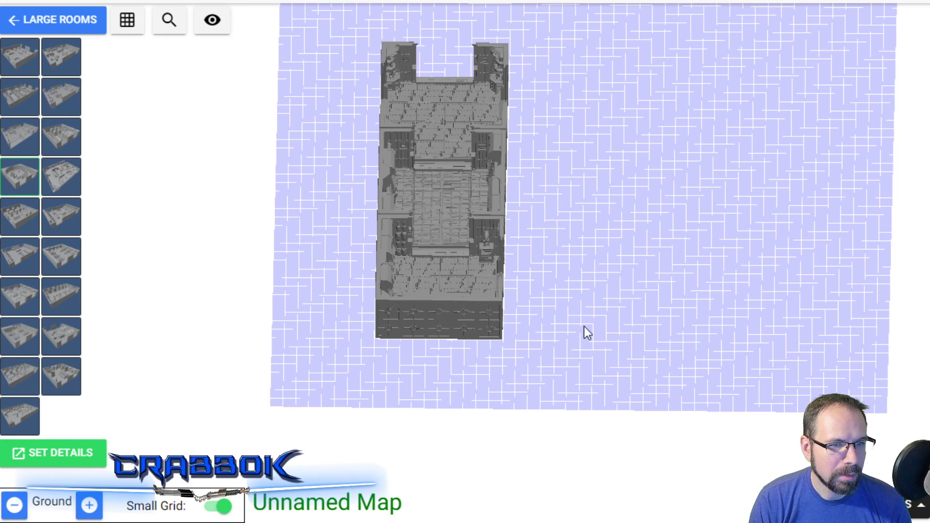
drag(587, 333, 584, 282)
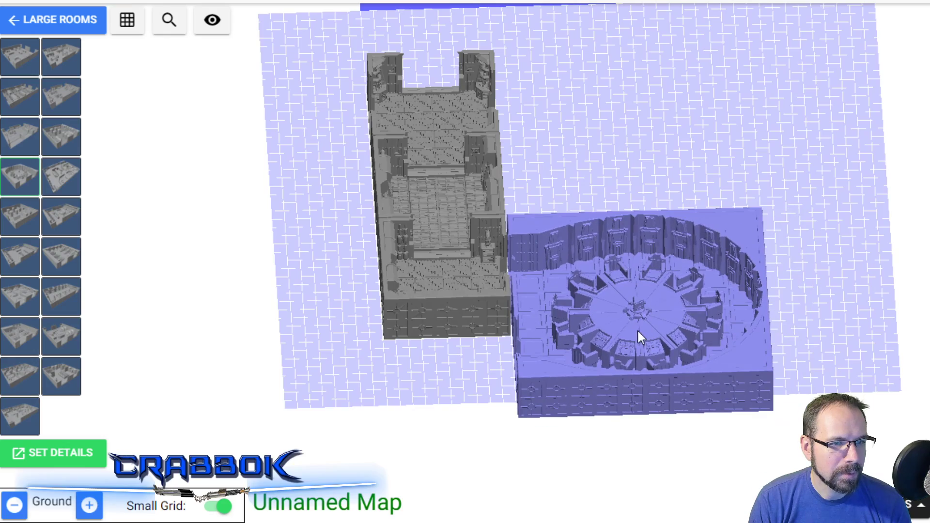
click(637, 329)
drag(534, 164, 647, 206)
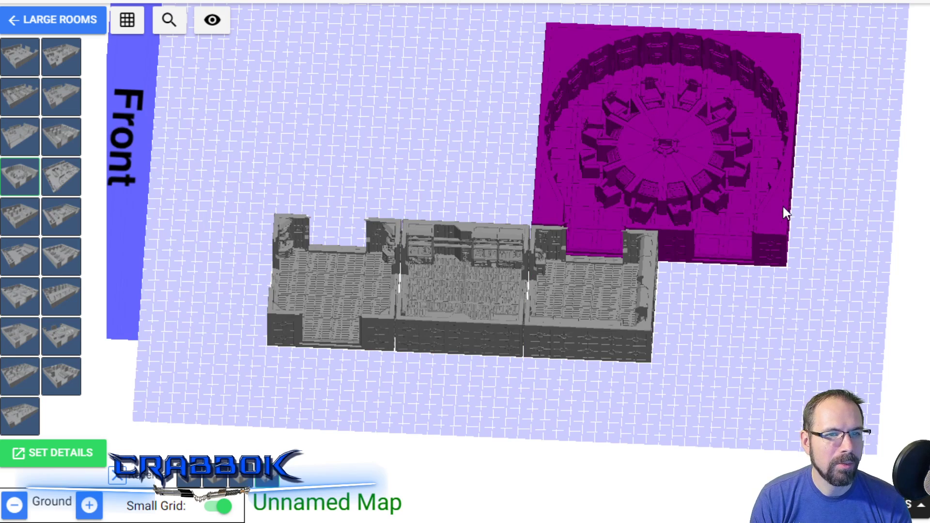
click(781, 371)
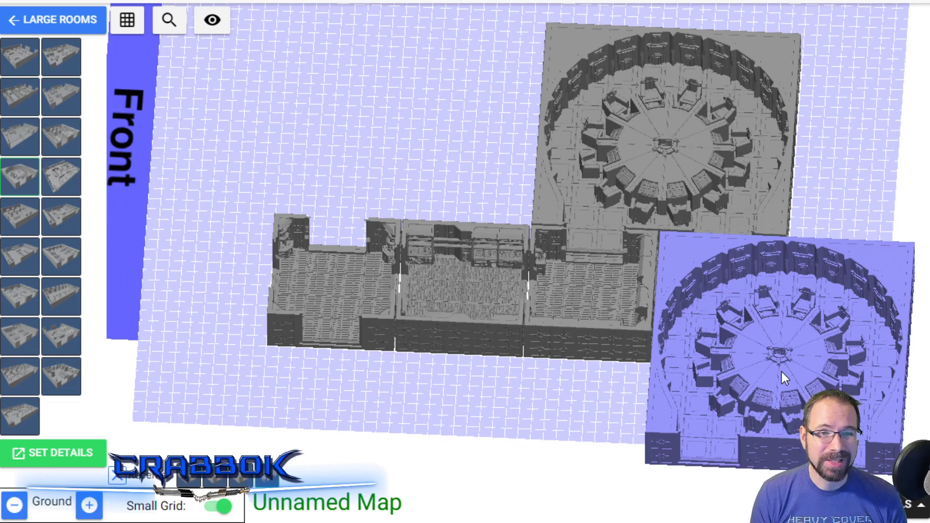
key(Escape)
scroll(601, 227, up, 1)
scroll(610, 225, up, 2)
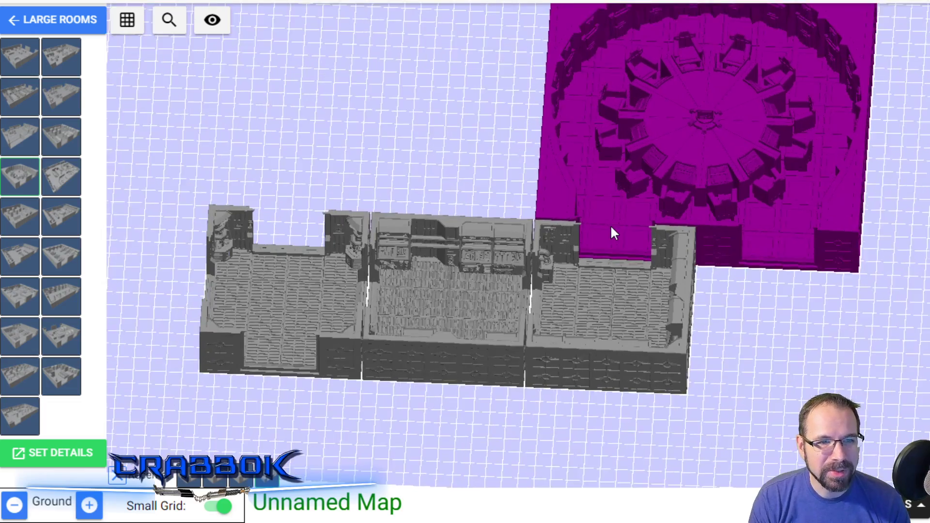
scroll(669, 239, down, 2)
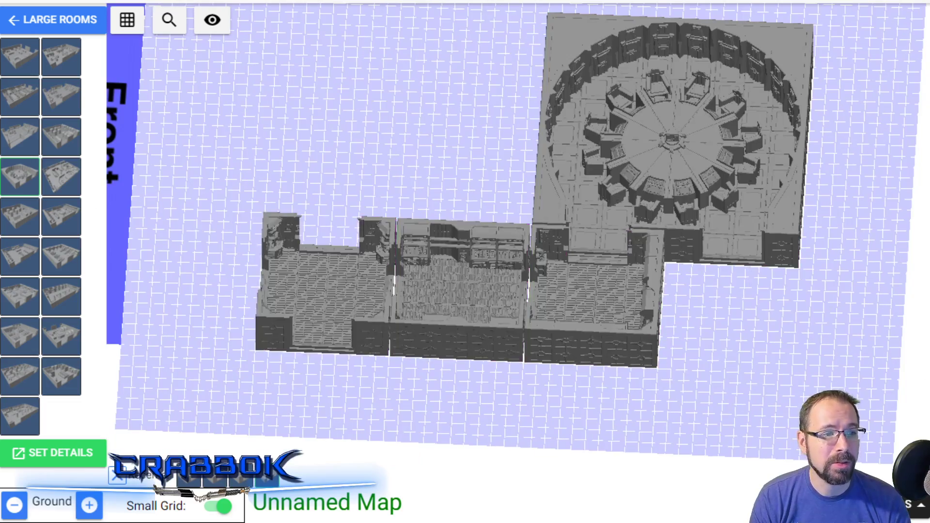
click(58, 176)
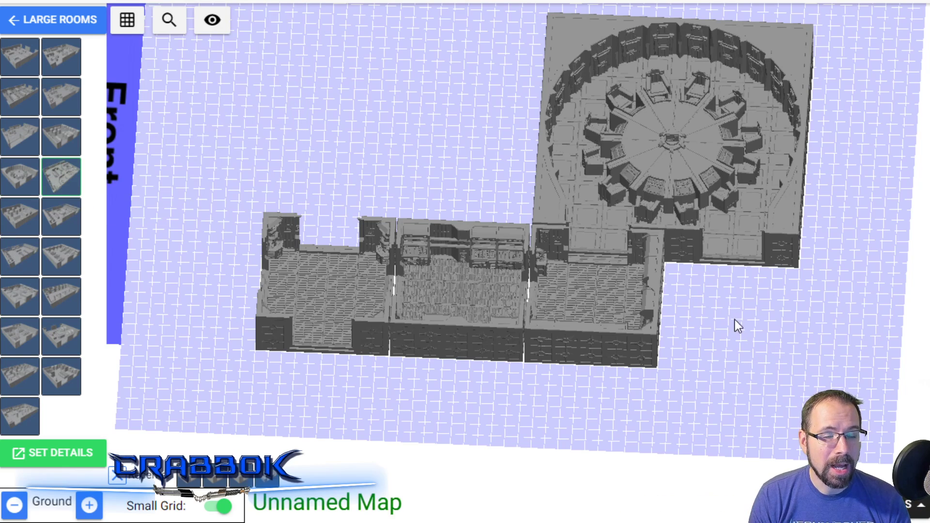
key(Down)
scroll(760, 343, down, 5)
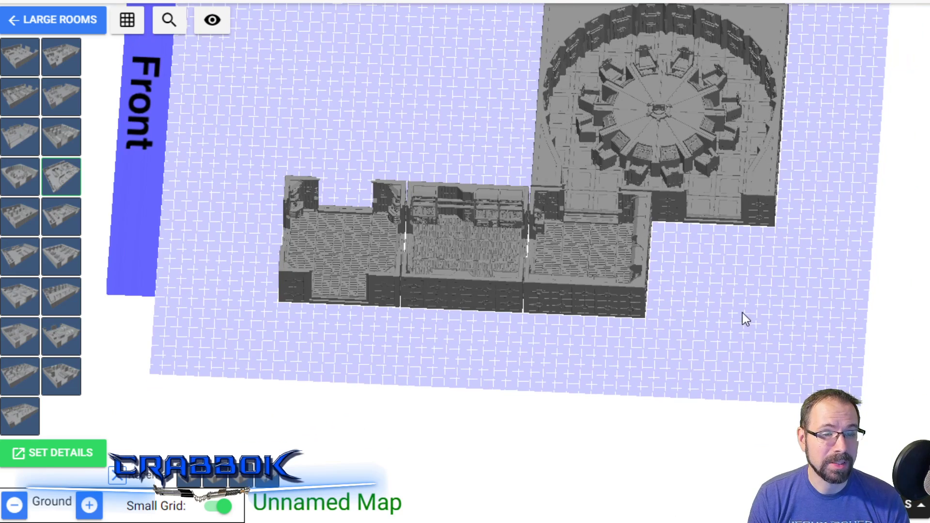
scroll(629, 283, up, 5)
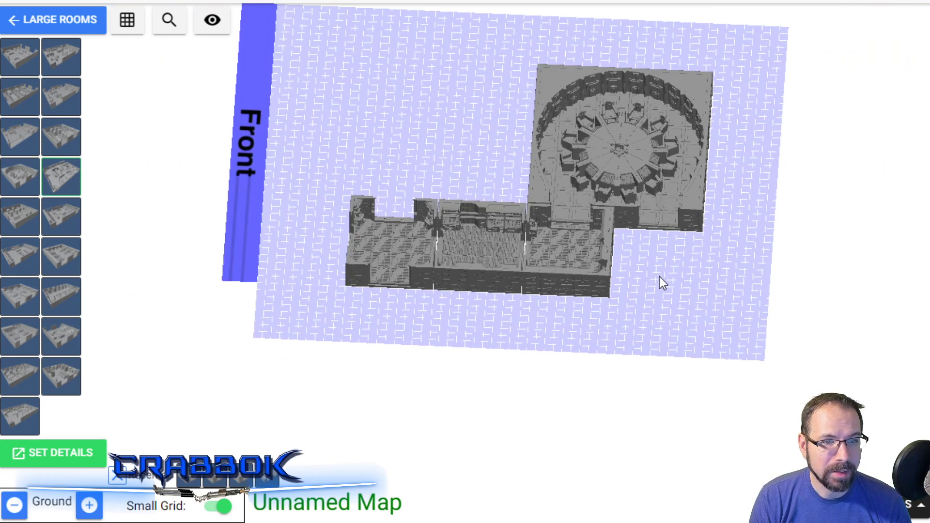
scroll(693, 293, up, 3)
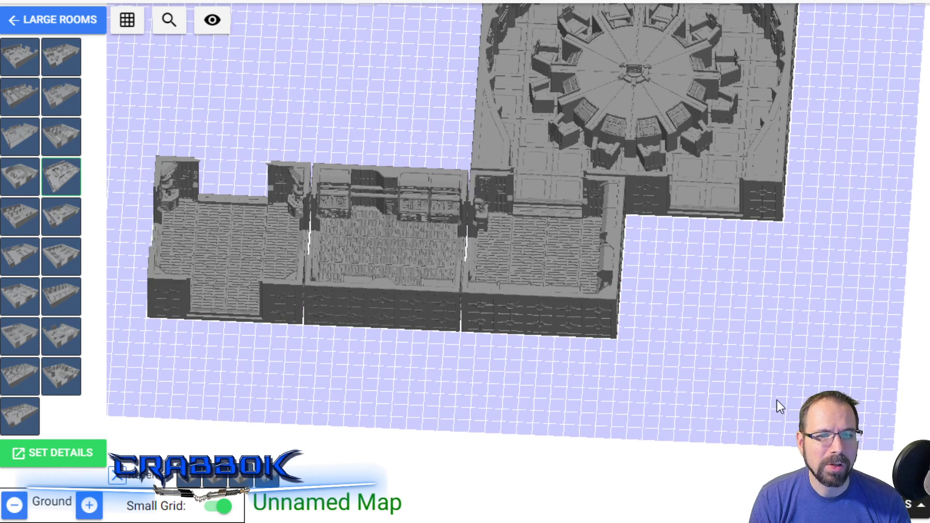
scroll(778, 401, up, 3)
scroll(850, 414, down, 8)
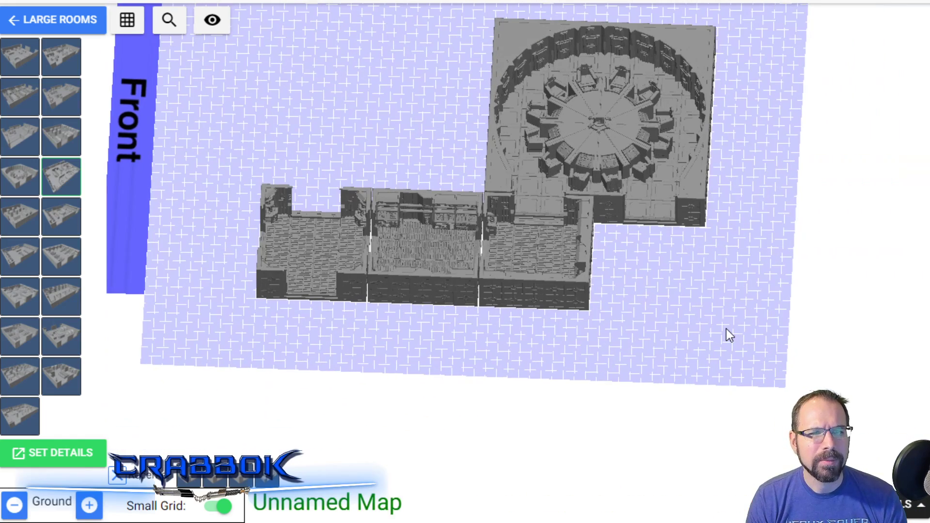
scroll(725, 335, up, 2)
drag(732, 359, 772, 327)
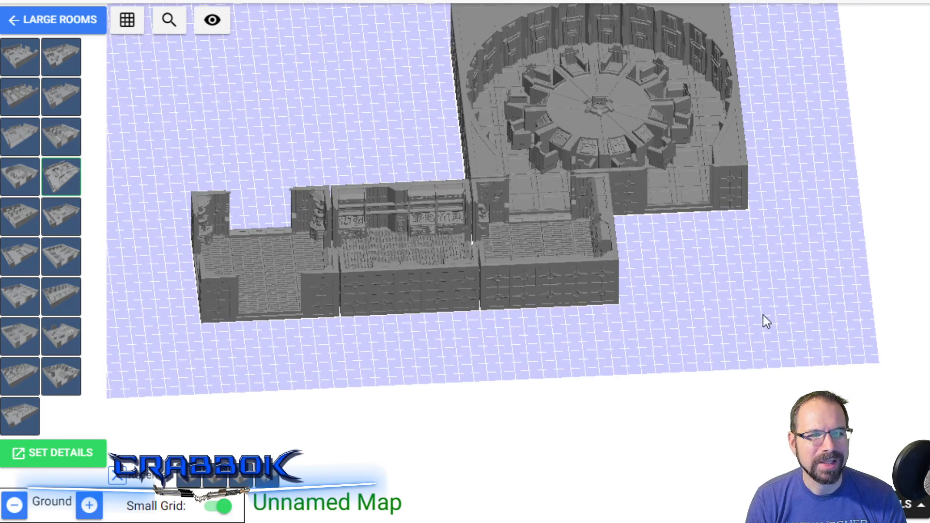
Place the Chemical Bay (Large) tile beside the corner corridor tile and turn its two doorways toward the round-table room.
click(64, 141)
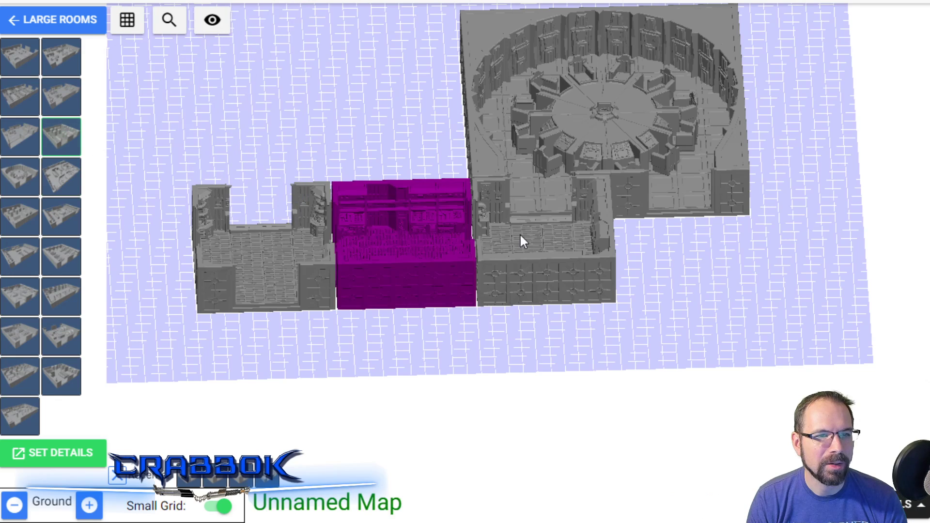
click(756, 349)
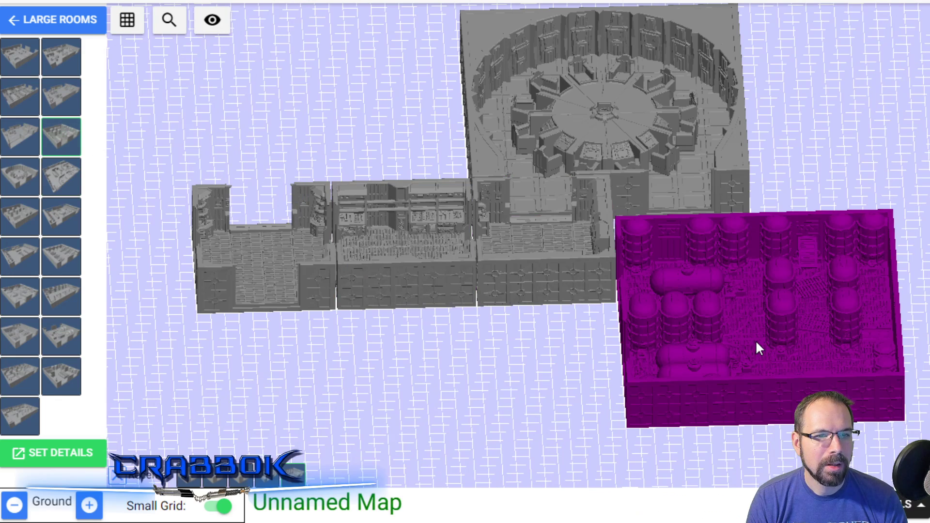
click(769, 340)
scroll(769, 341, down, 1)
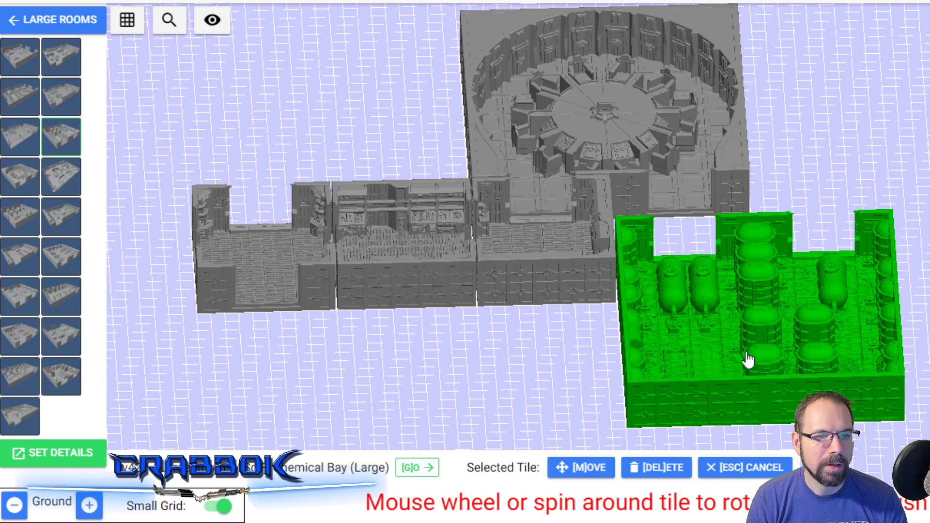
Move the Chemical Bay against the round-table room, with its doorways facing that room and one lined up with the room's free doorway.
click(589, 472)
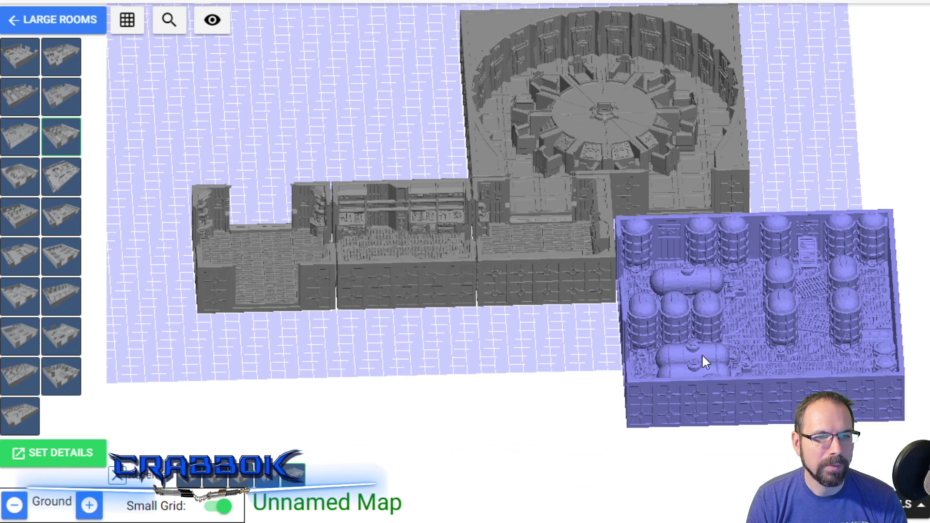
key(Escape)
scroll(719, 328, up, 1)
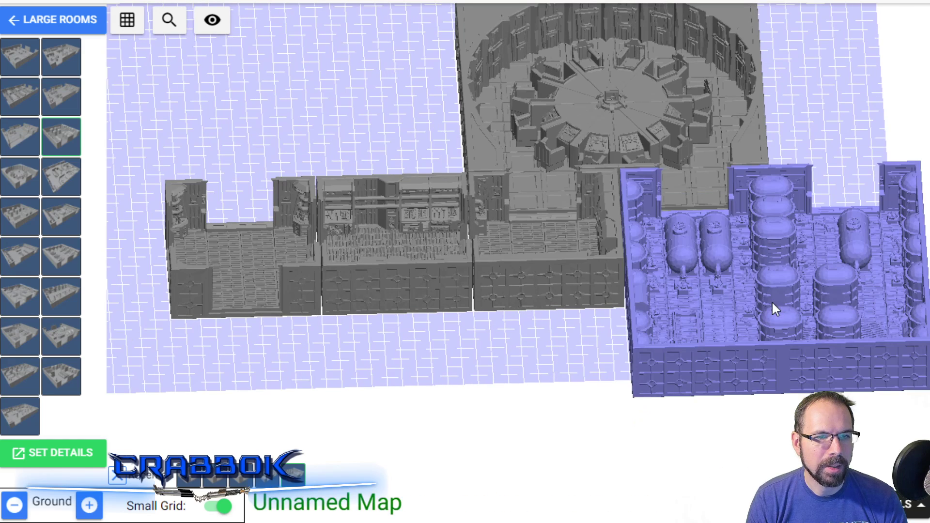
click(772, 306)
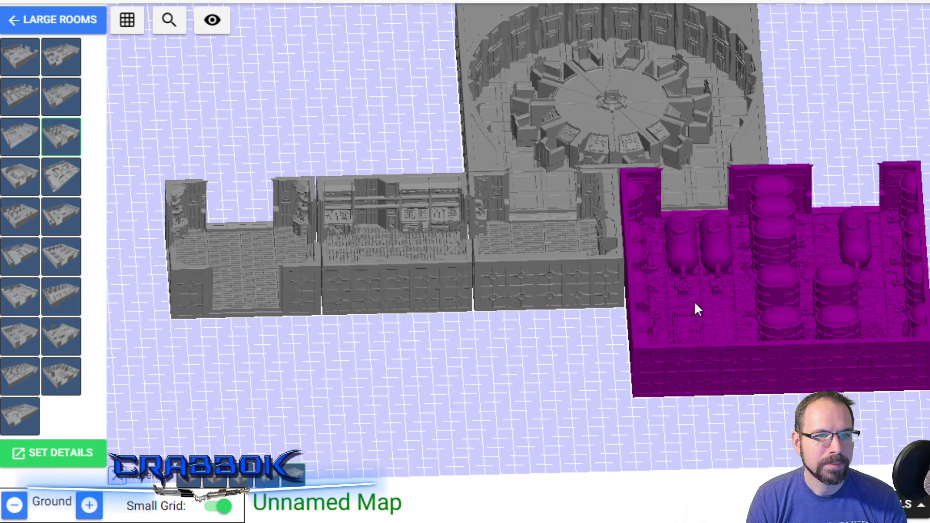
key(Right)
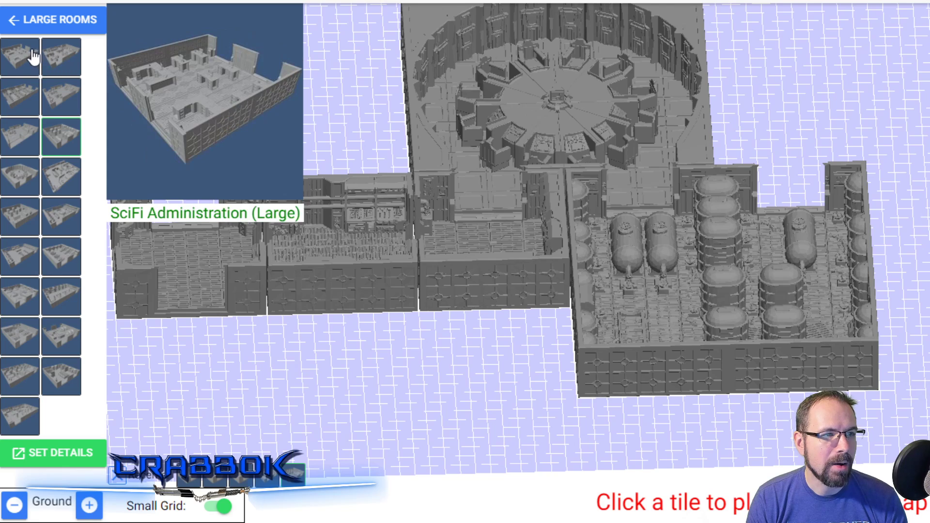
Place a straight corridor tile from the Starter Set at the Chemical Bay's other doorway, running alongside the round-table room.
click(15, 19)
click(71, 68)
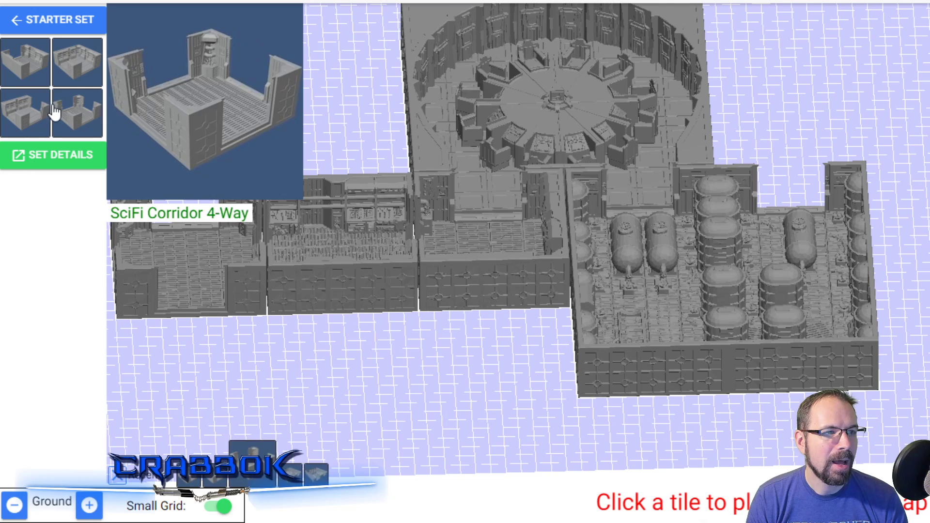
click(16, 57)
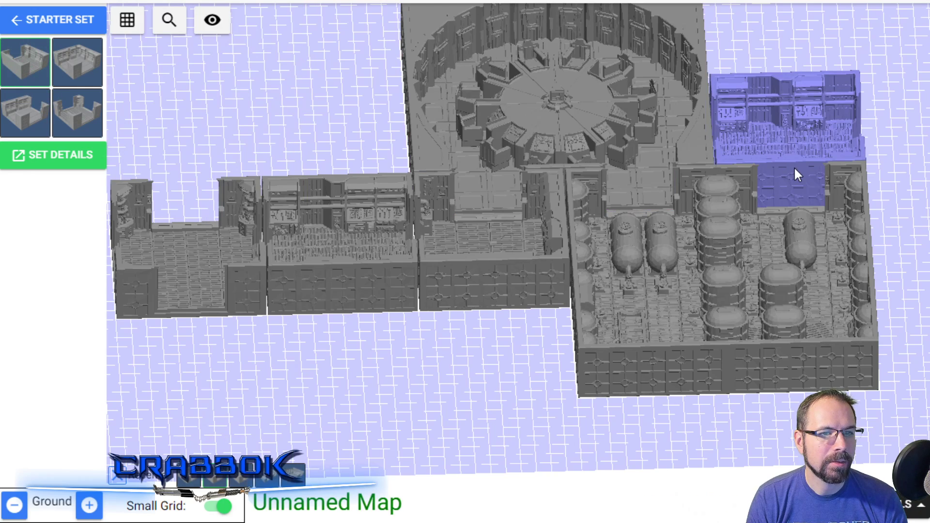
scroll(797, 175, down, 1)
click(797, 175)
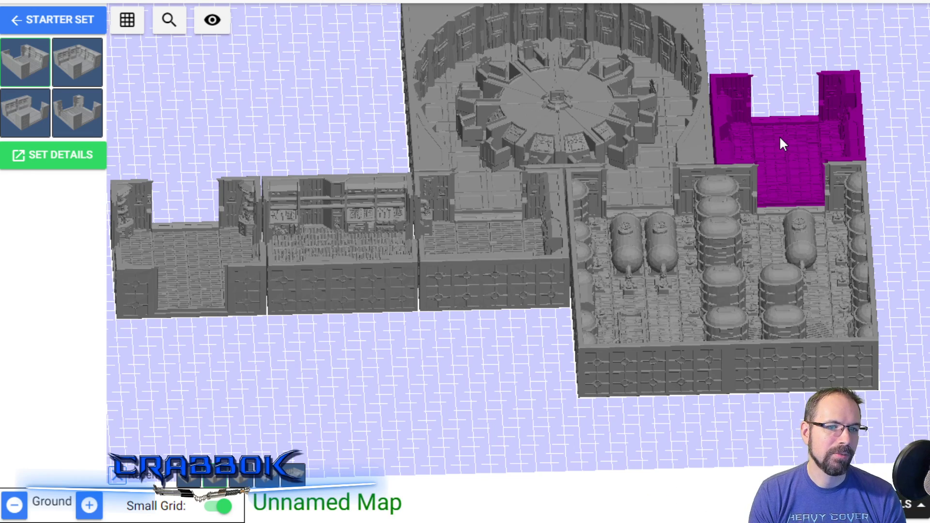
Choose the SciFi Corridor 3-Way tile and try different orientations for it at the open end of the new straight corridor.
mouse_move(67, 59)
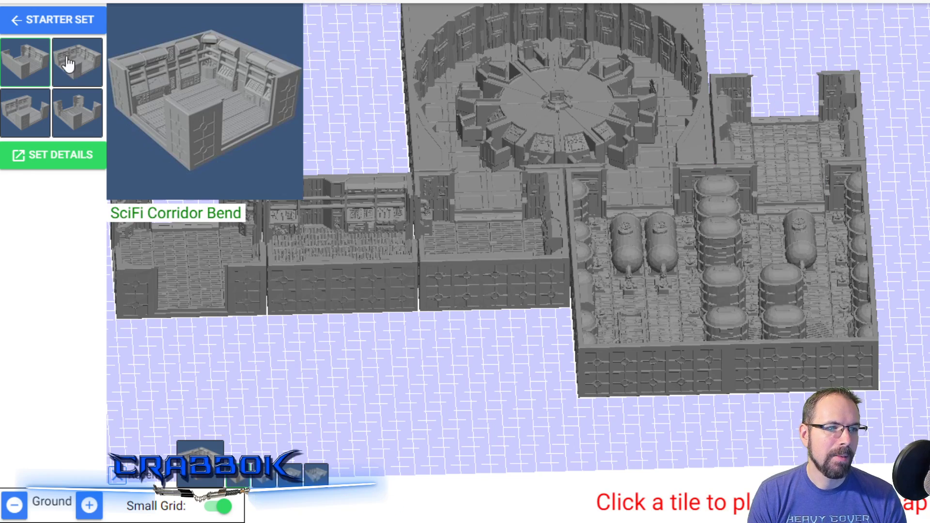
click(34, 117)
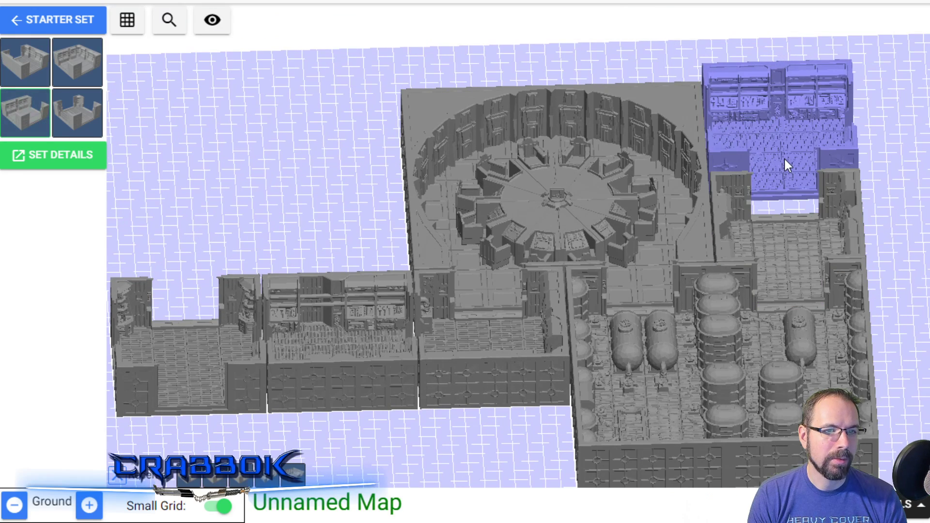
scroll(784, 157, down, 2)
scroll(786, 157, down, 1)
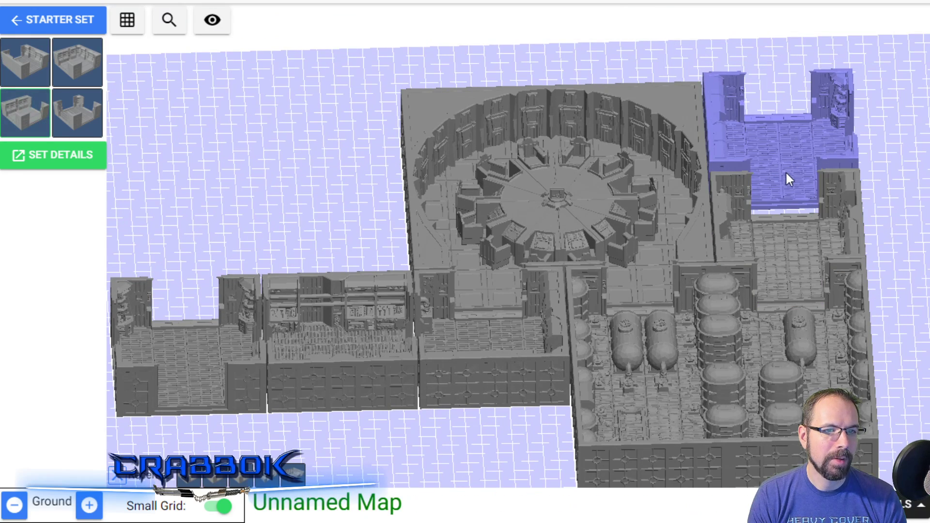
scroll(789, 178, down, 2)
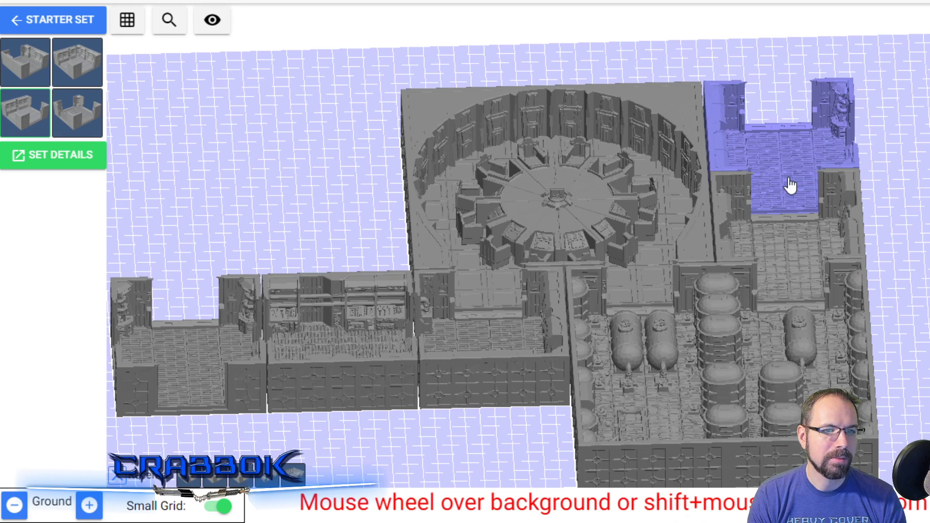
scroll(791, 186, down, 1)
scroll(792, 184, down, 1)
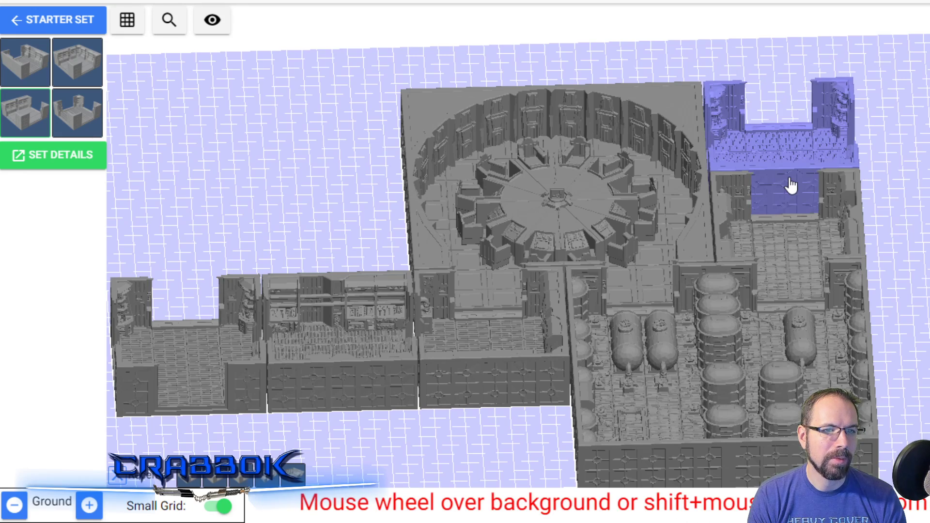
key(Right)
key(Right)
key(Right)
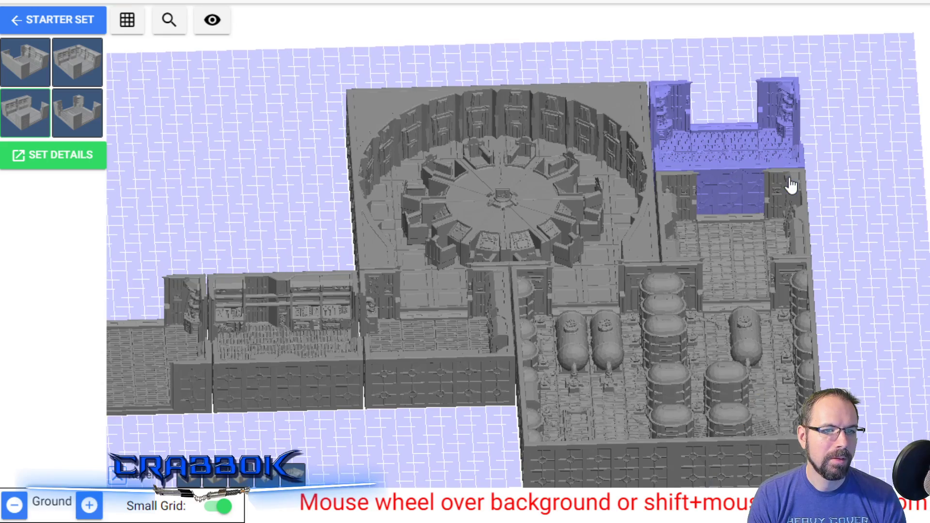
Place the SciFi Corridor 3-Way tile against the straight corridor's open end, with its solid wall facing away from the round-table room.
drag(789, 176, 699, 173)
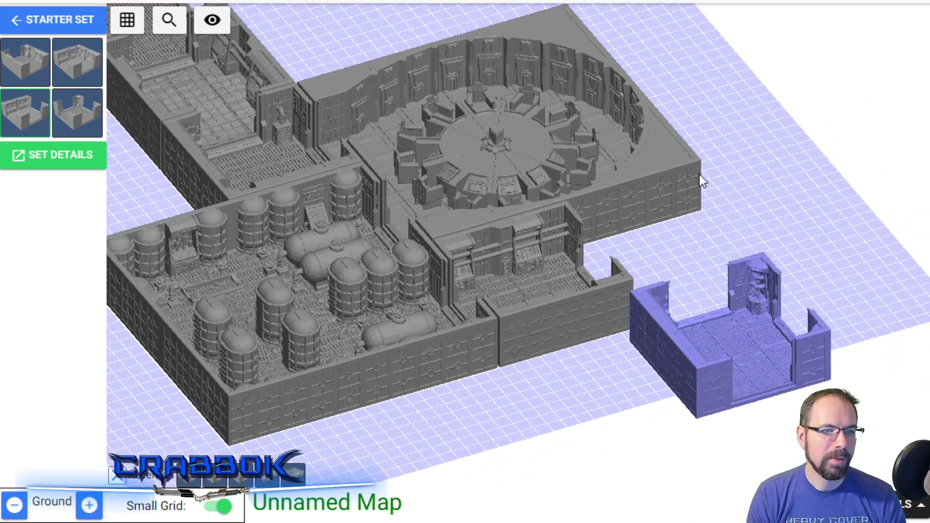
key(Escape)
scroll(728, 277, down, 1)
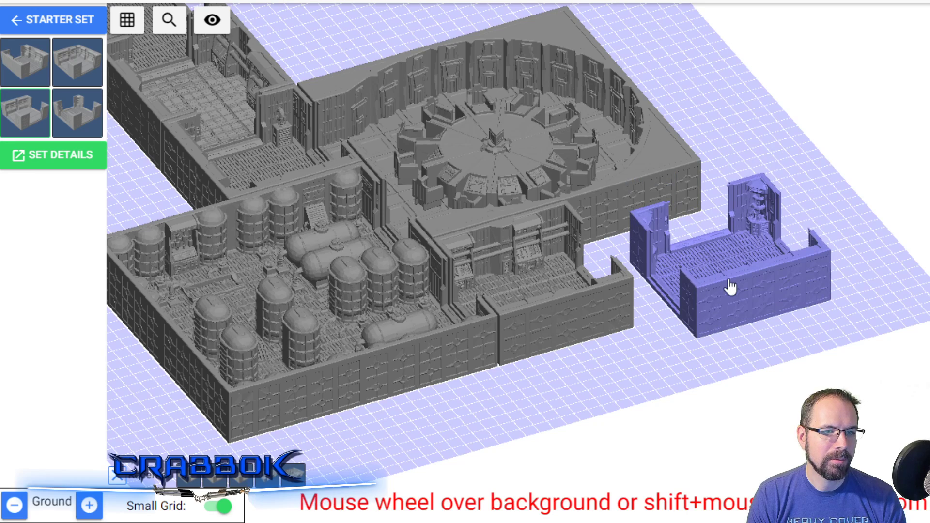
scroll(729, 275, down, 1)
scroll(731, 284, down, 1)
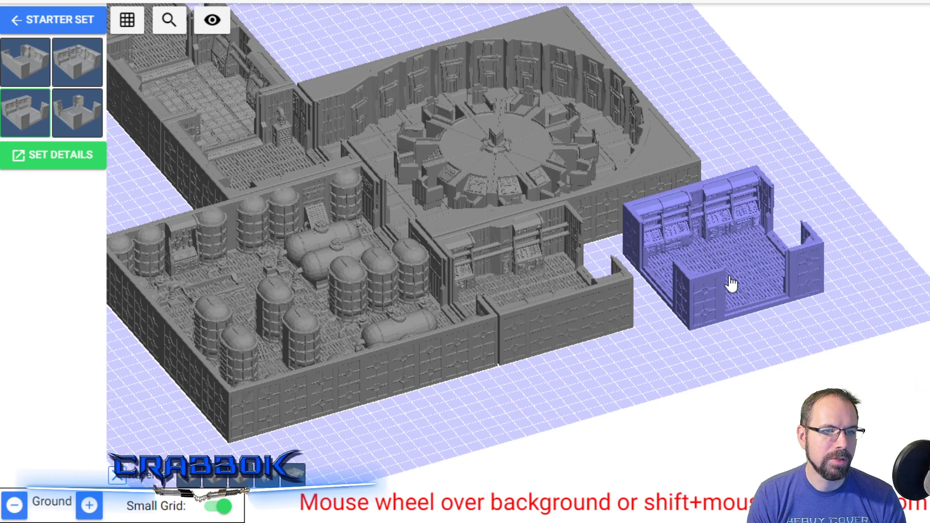
scroll(674, 265, down, 1)
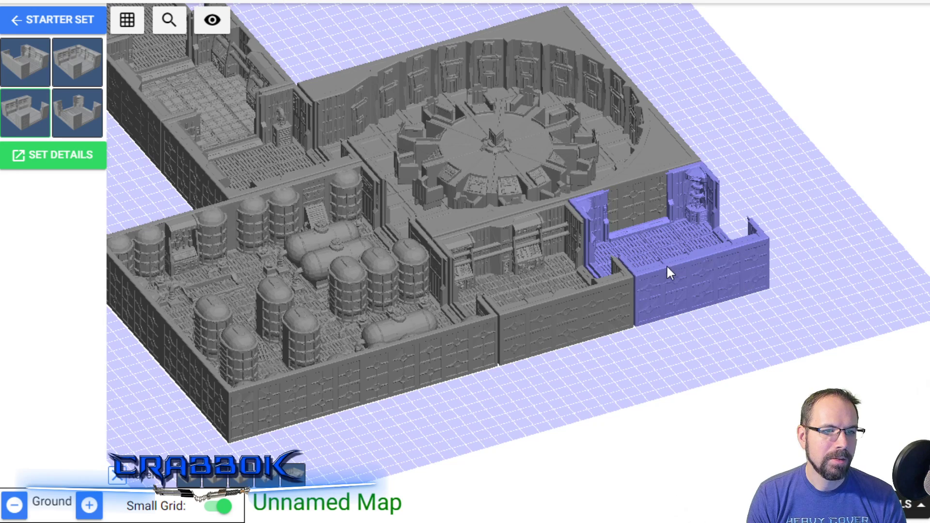
click(667, 268)
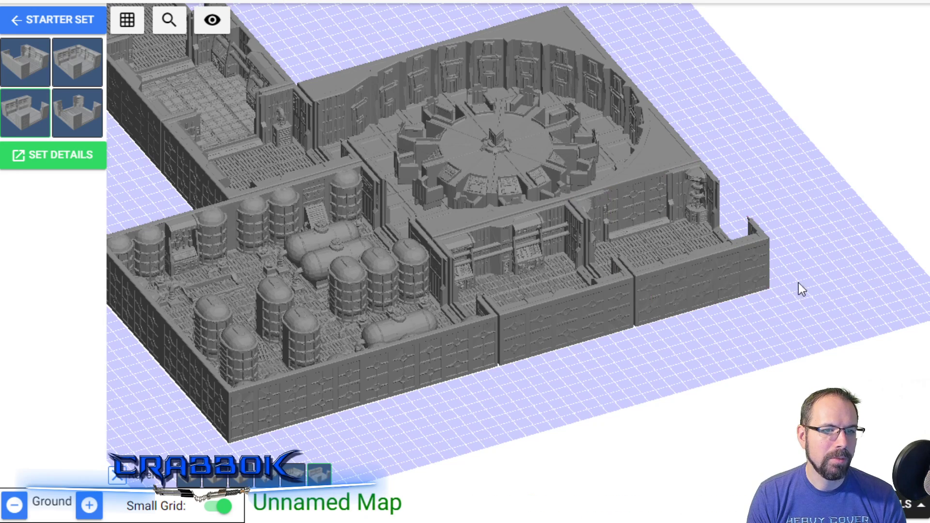
Rotate the placed 3-way tile so its console wall backs onto the round-table room and its side opening faces outward.
click(679, 271)
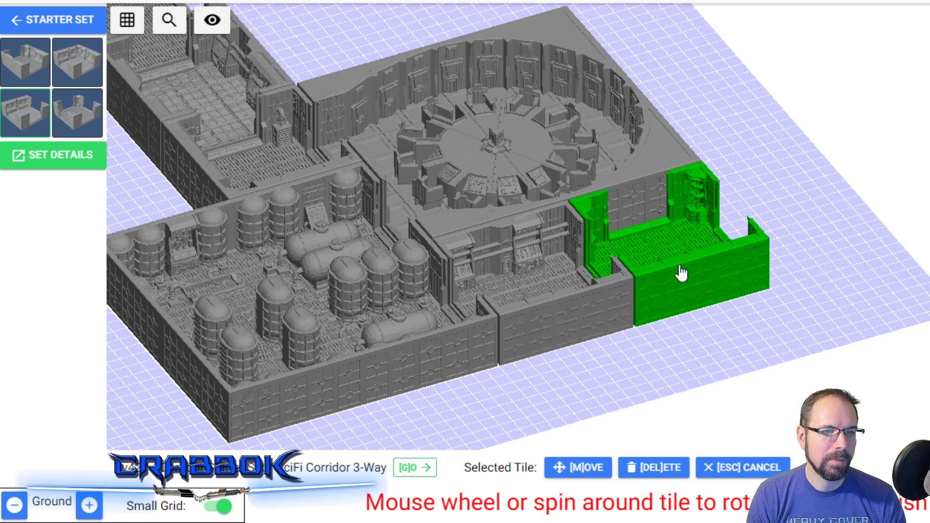
click(593, 478)
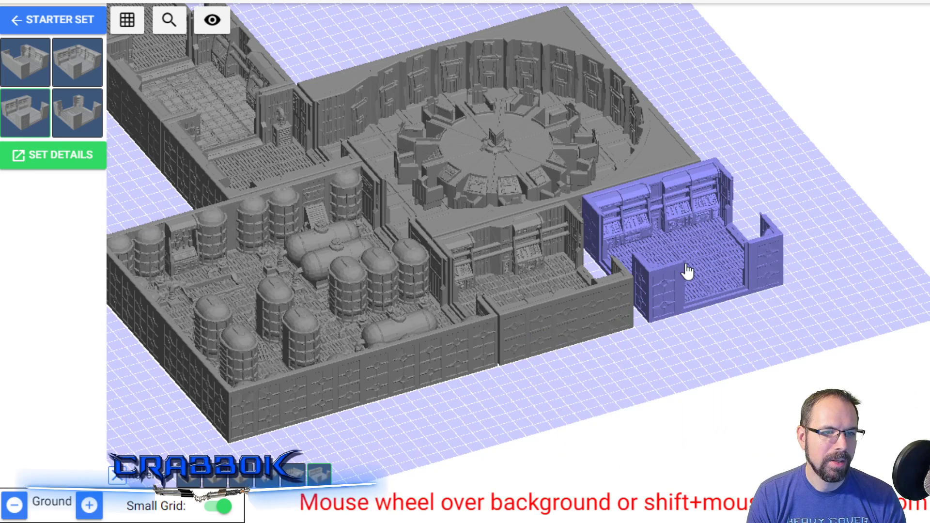
scroll(662, 266, down, 2)
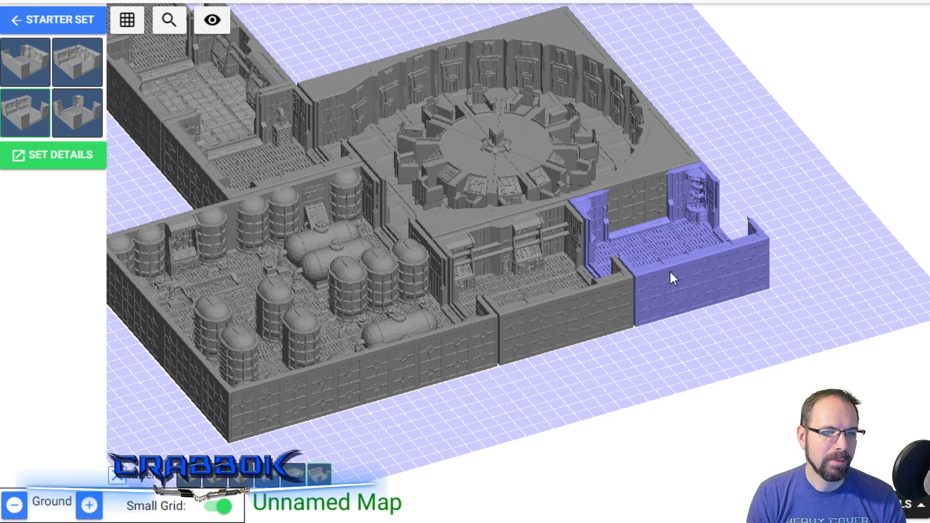
scroll(671, 276, down, 1)
scroll(672, 280, down, 1)
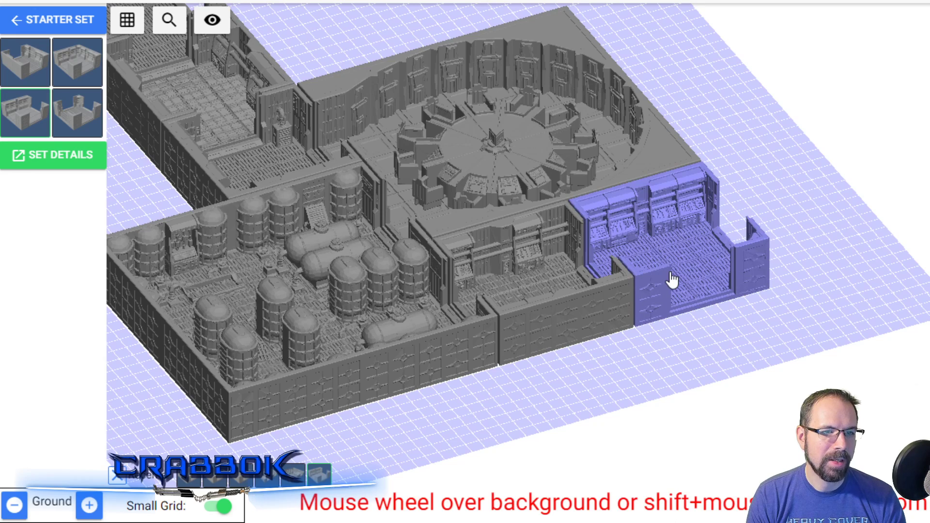
click(670, 269)
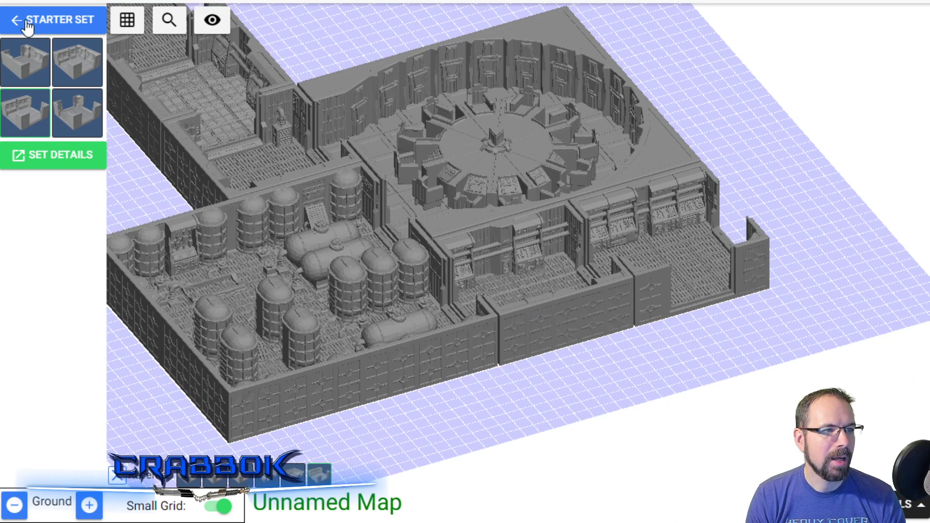
Place a SciFi Corridor Bend tile at the 3-way tile's far open end, rotated so its solid walls face outward.
mouse_move(77, 116)
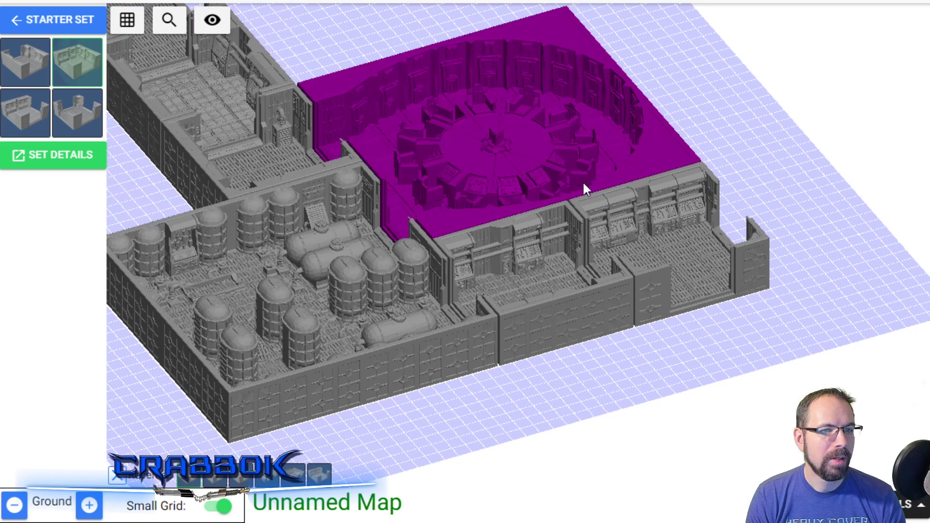
scroll(768, 211, up, 2)
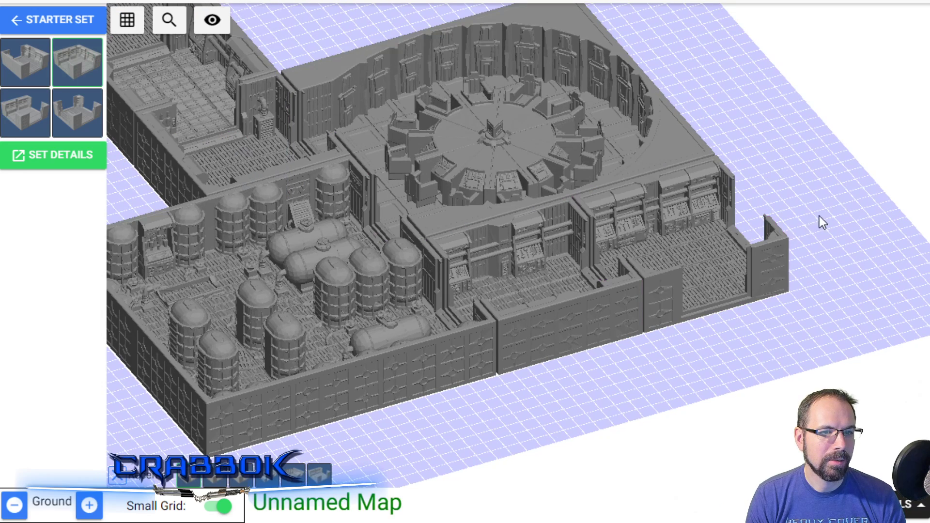
scroll(828, 233, down, 1)
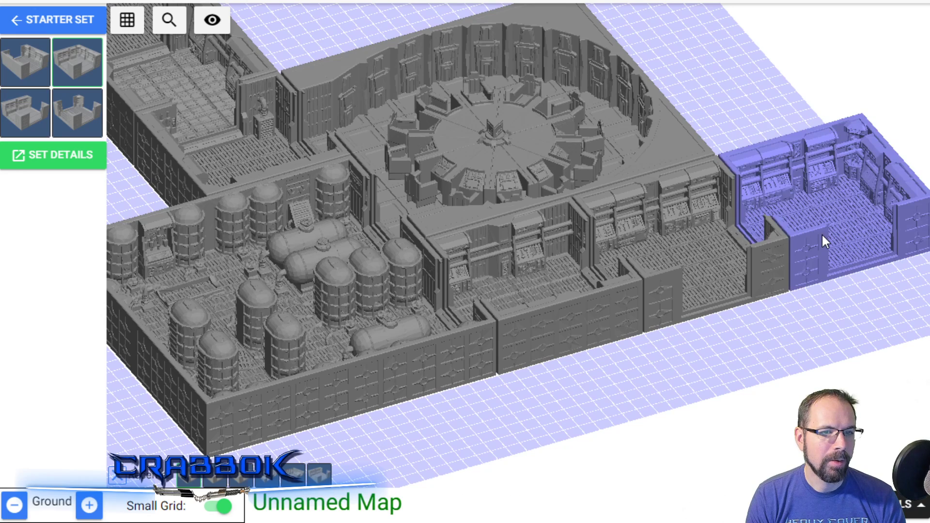
scroll(822, 235, down, 1)
scroll(823, 238, down, 1)
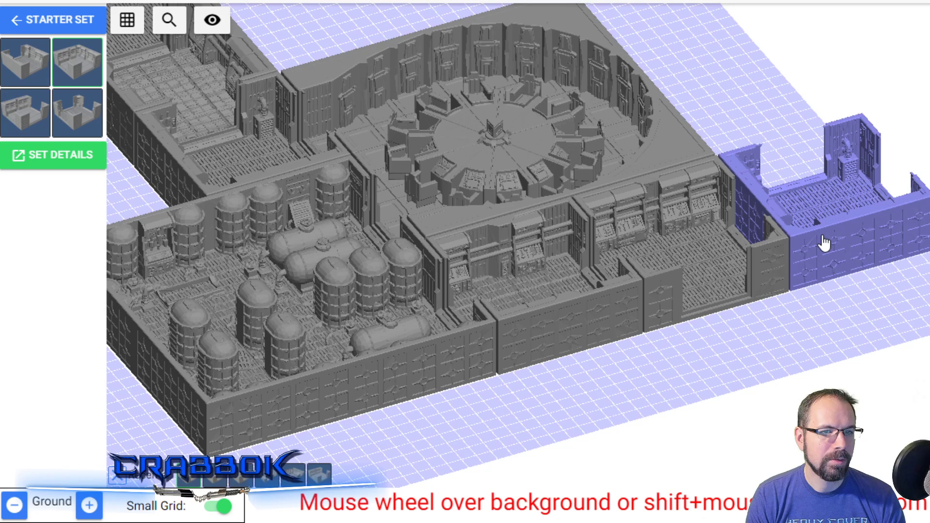
scroll(822, 238, down, 1)
click(821, 233)
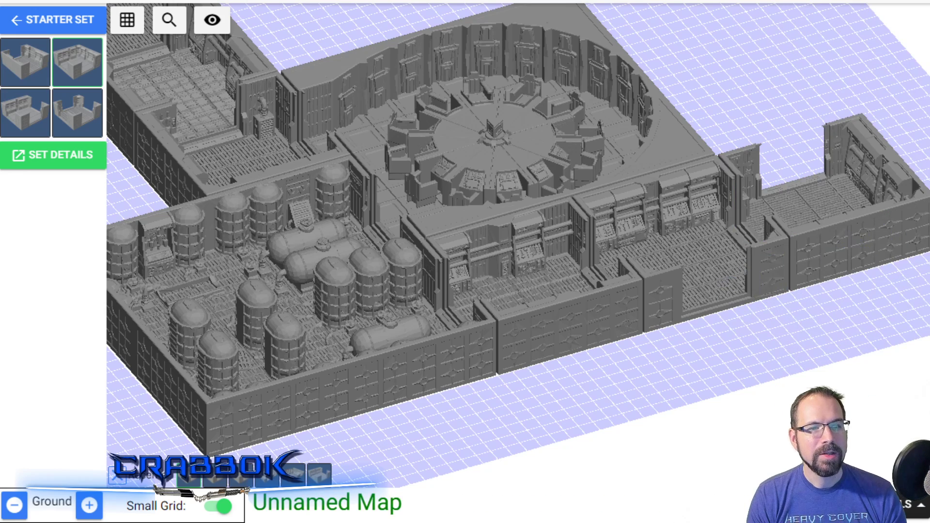
Place a furnished tile from the Small Rooms set against the 3-way tile's outward-facing side opening, with the doorways aligned.
key(Right)
key(Down)
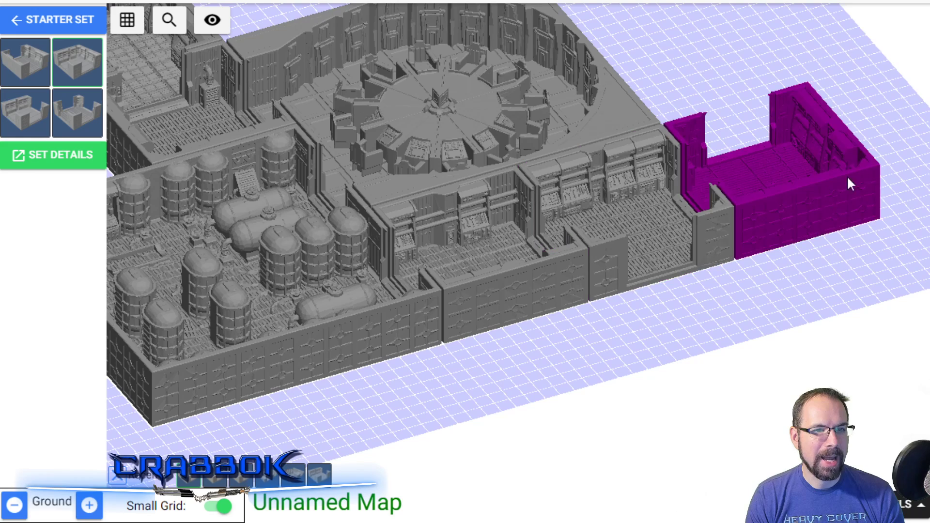
mouse_move(45, 46)
click(53, 19)
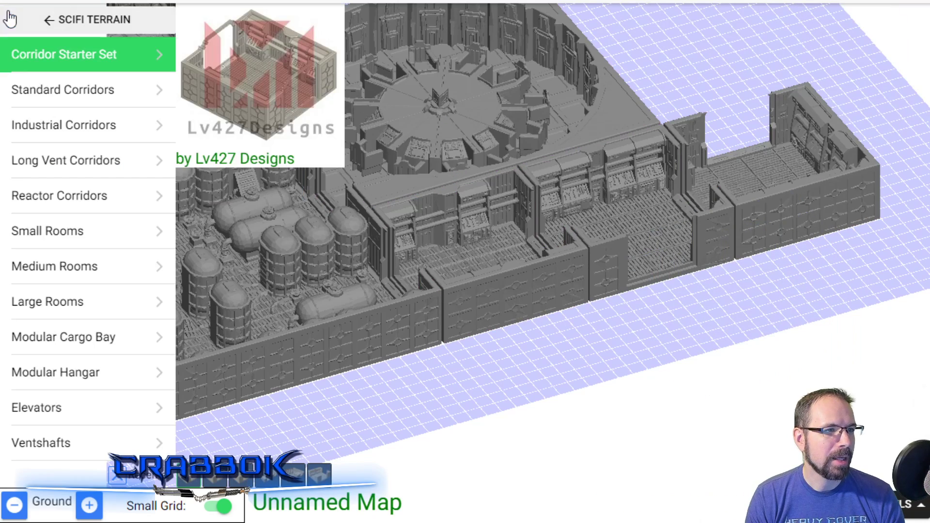
click(94, 229)
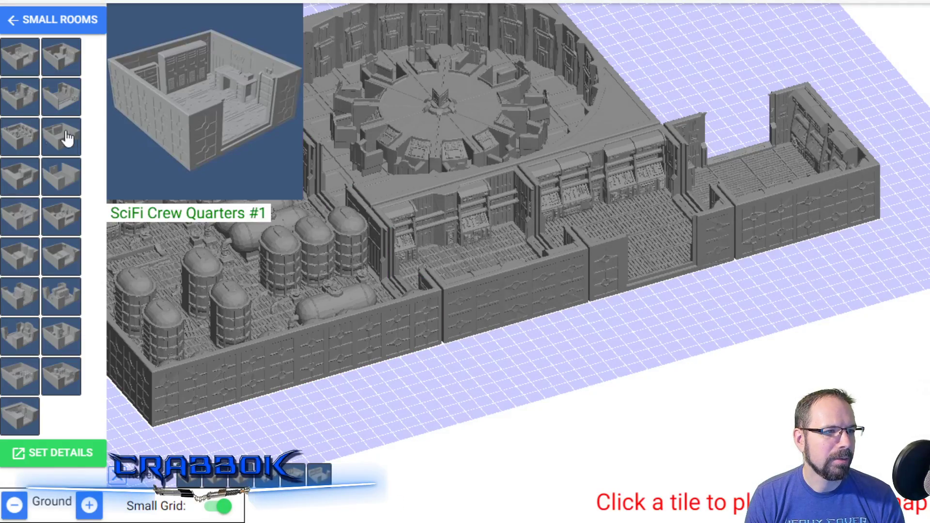
mouse_move(12, 138)
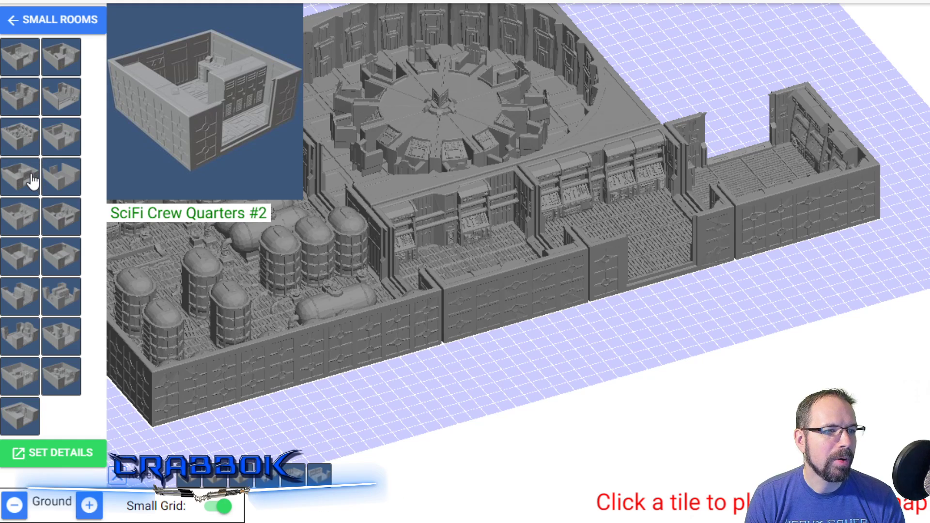
click(26, 221)
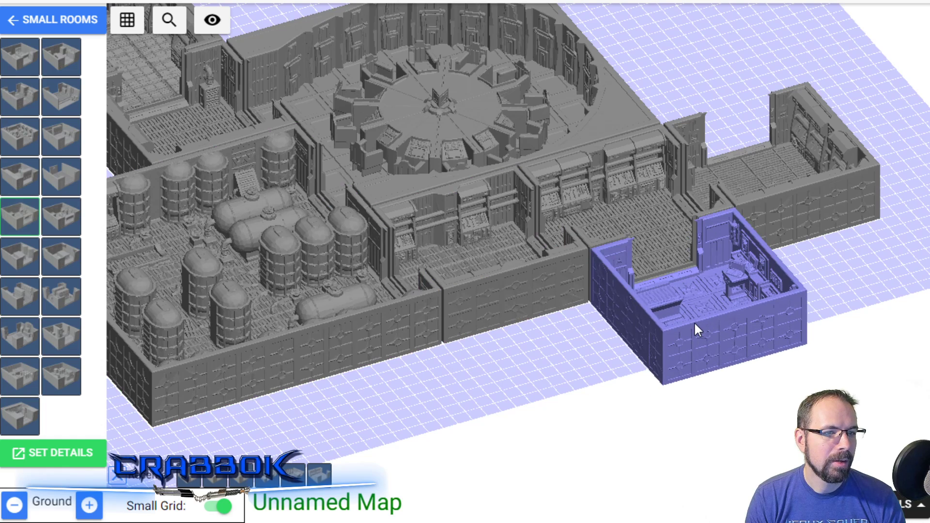
click(695, 324)
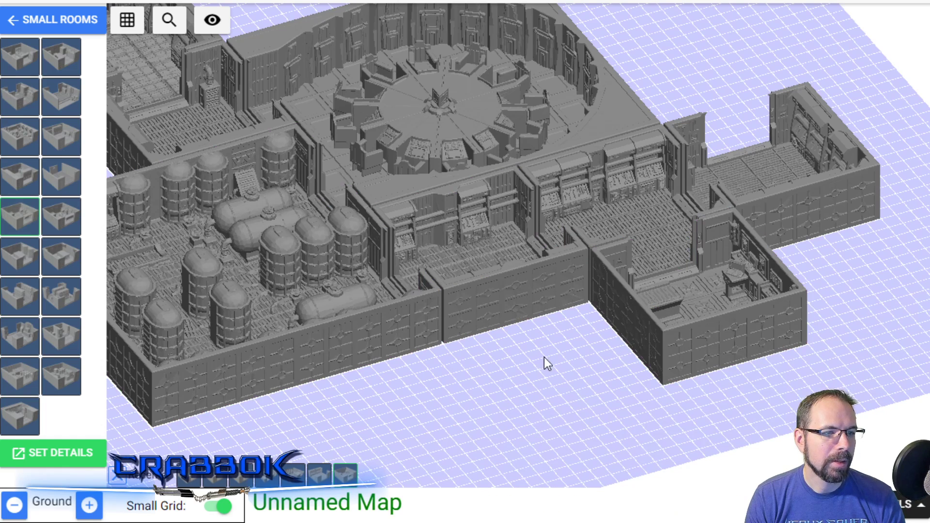
Examine the map from other sides, ending on the open side of the corridor bend beside the round-table room.
drag(527, 342, 658, 338)
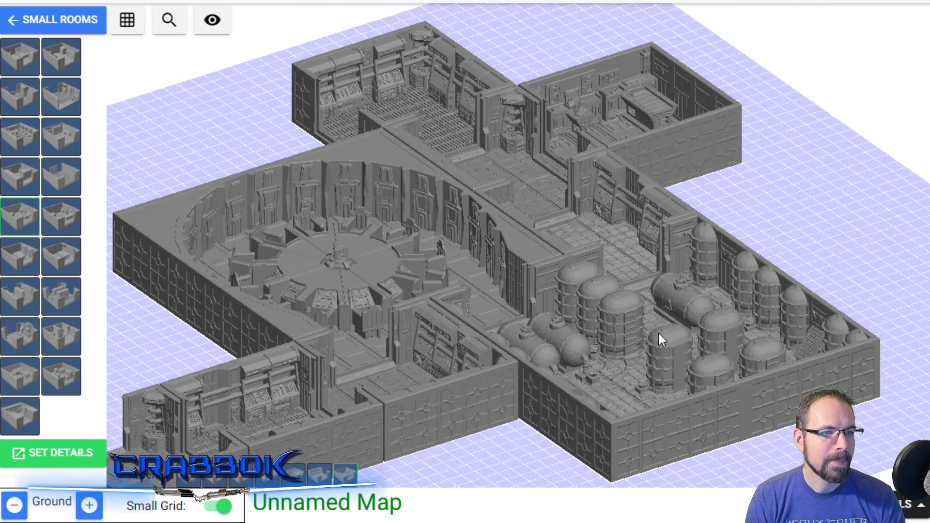
key(Down)
key(Down)
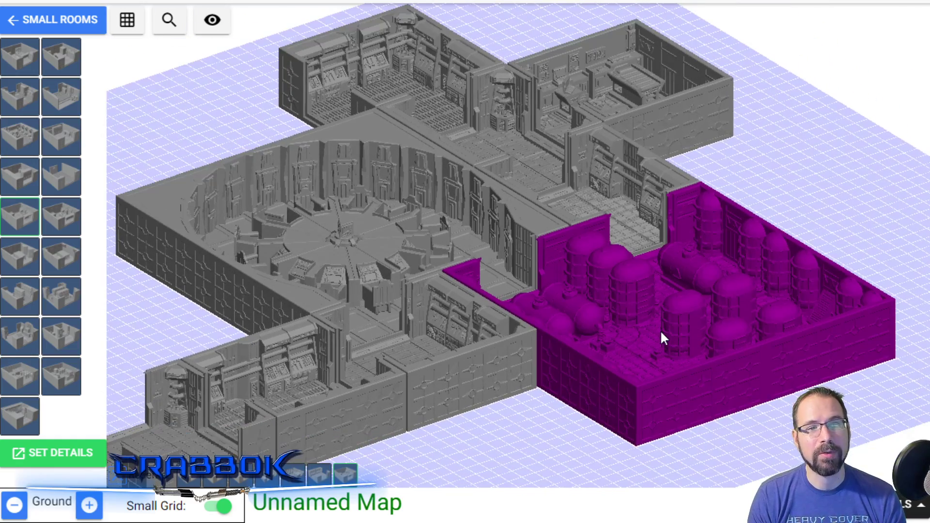
key(Left)
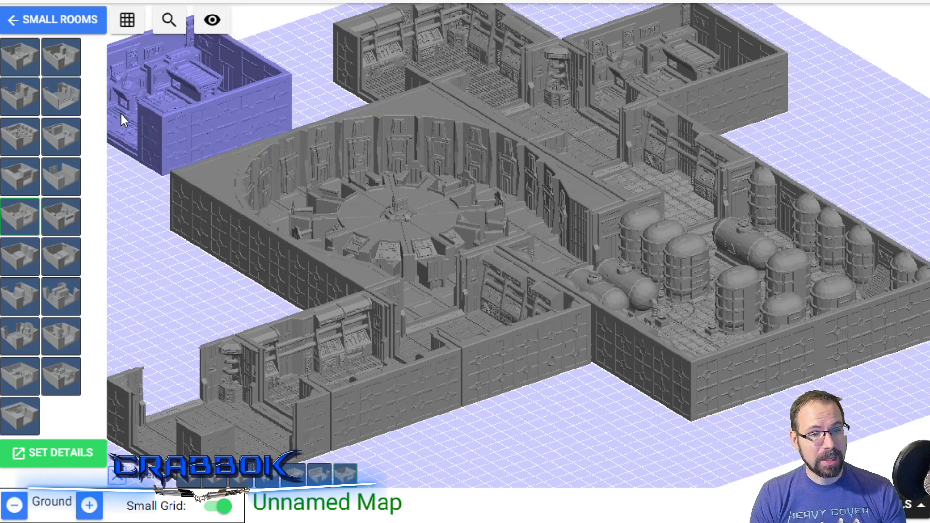
key(Left)
key(Up)
key(Up)
key(Up)
drag(289, 166, 390, 178)
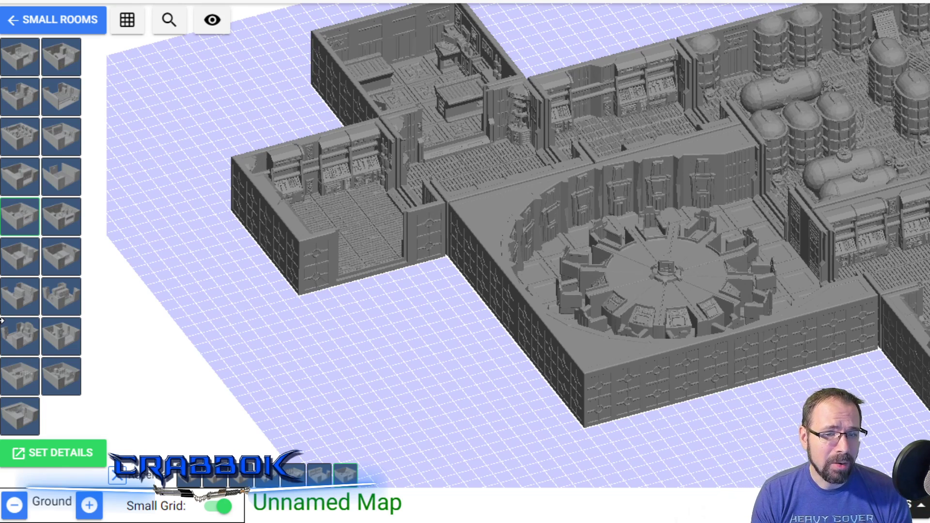
Place a SciFi Corridor Sealed tile at the bend's opening, rotated so its sealed console wall backs onto the round-table room.
mouse_move(19, 58)
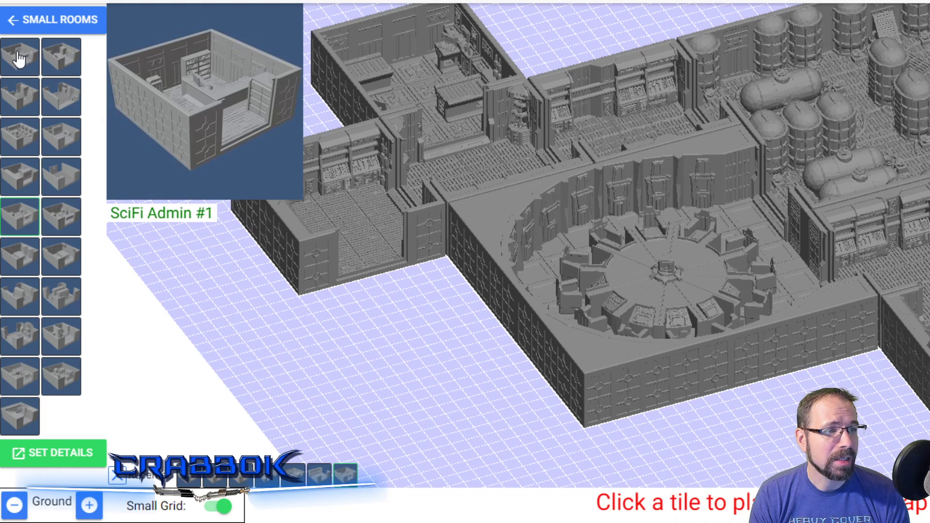
mouse_move(17, 334)
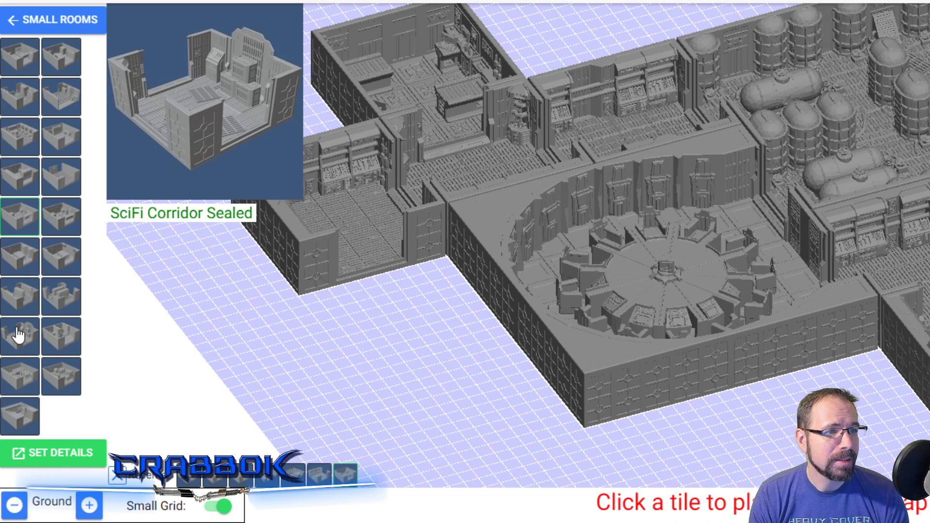
click(18, 334)
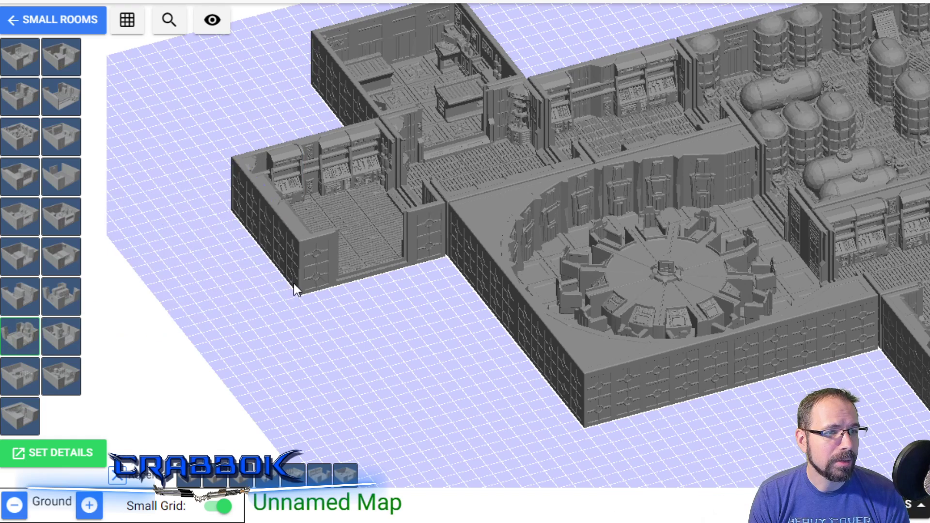
key(r)
key(r)
key(r)
key(r)
key(r)
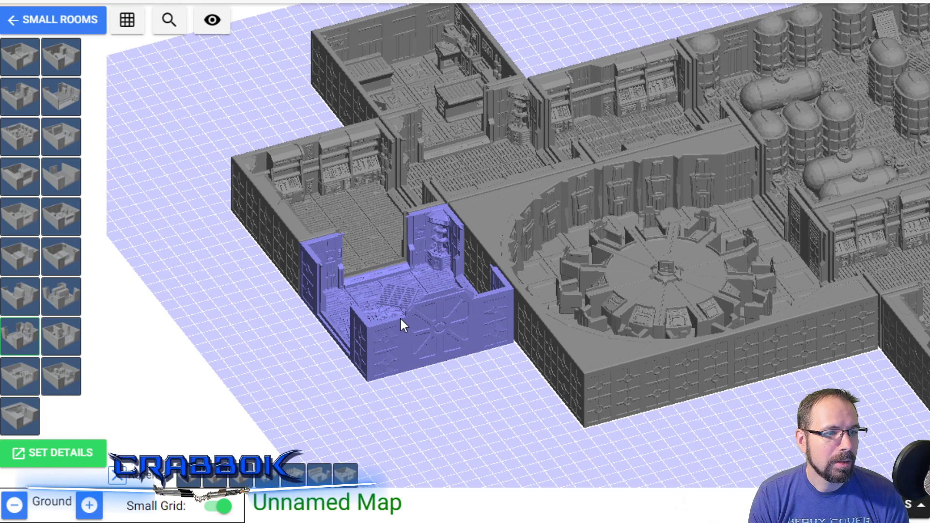
key(r)
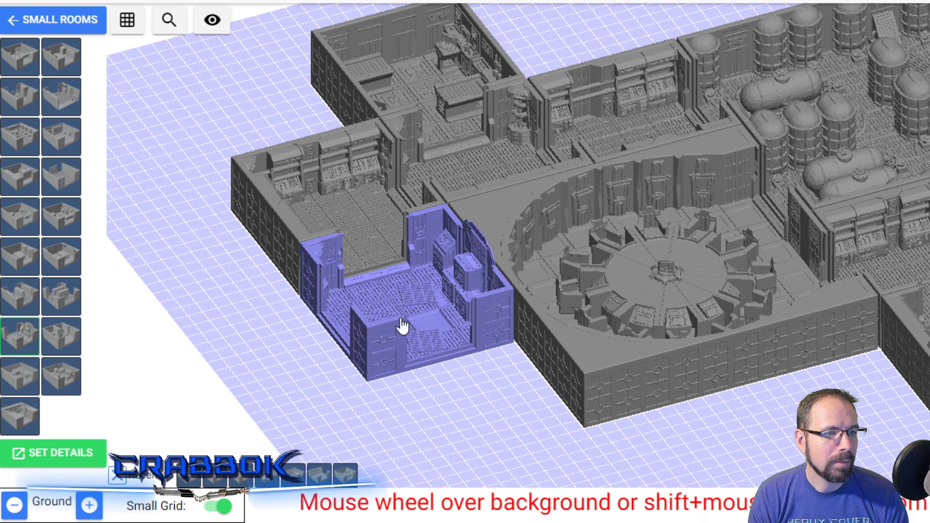
click(401, 324)
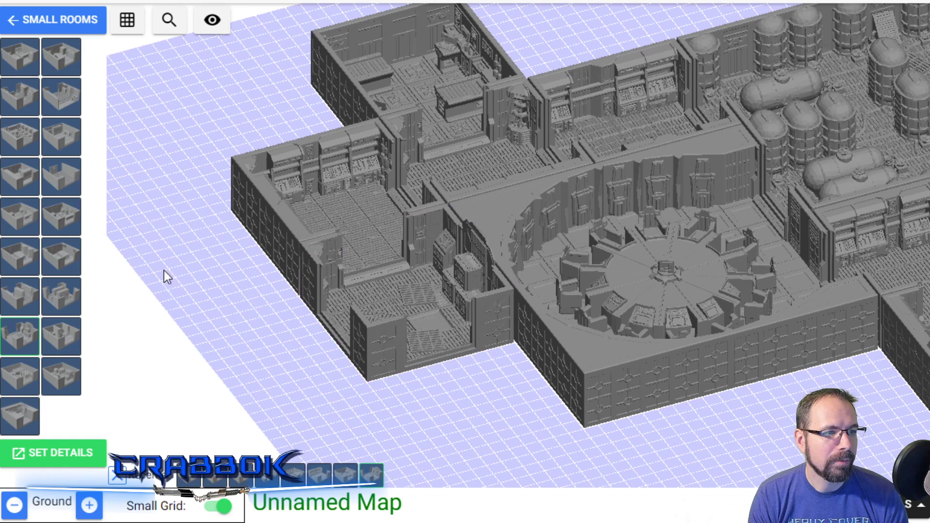
Place a straight corridor tile from the Starter Set at the sealed tile's opening, running along the round-table room's outer wall.
mouse_move(21, 102)
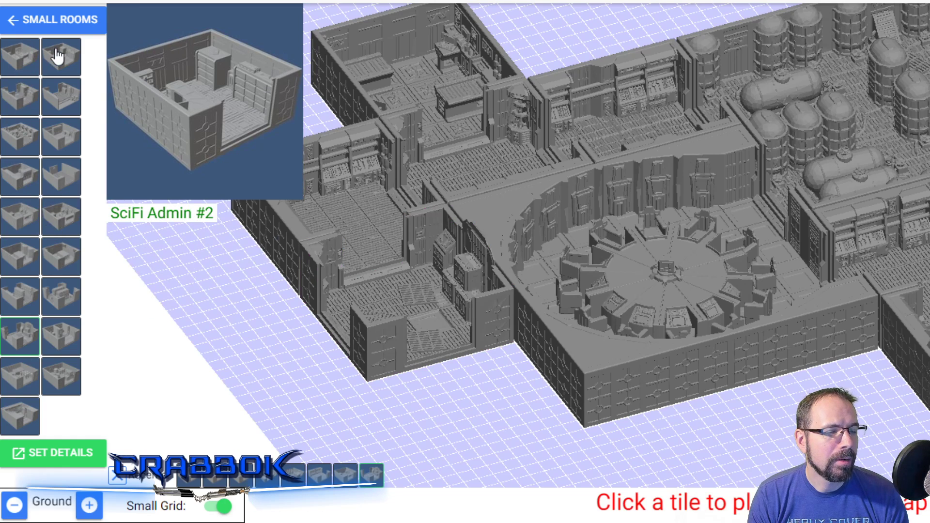
click(14, 22)
click(92, 62)
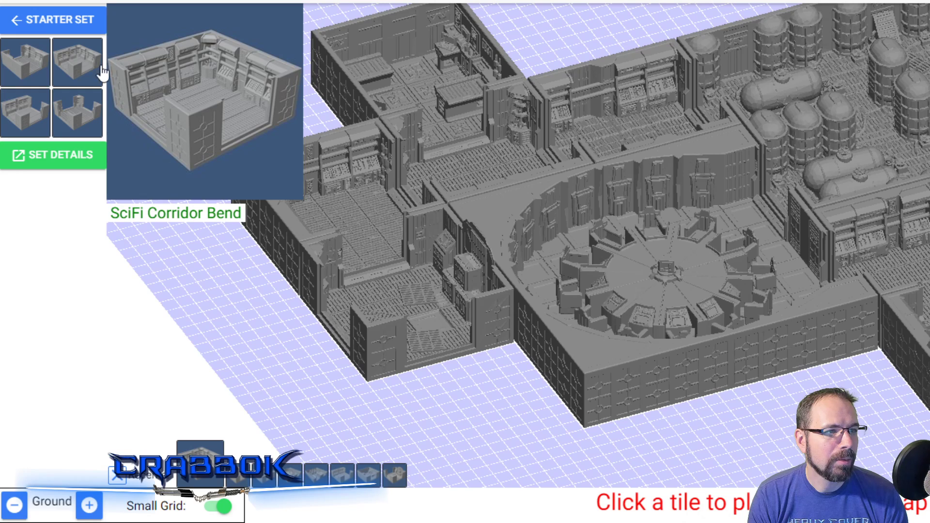
mouse_move(34, 68)
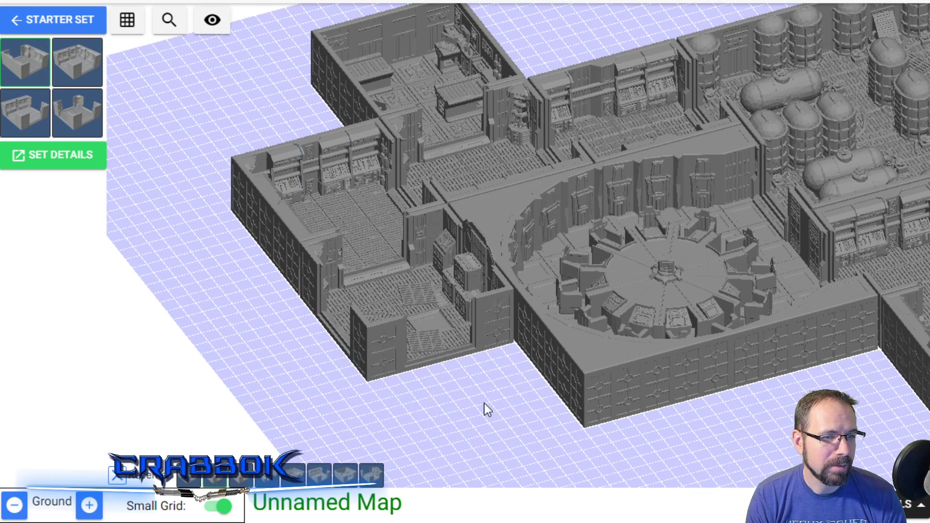
click(476, 403)
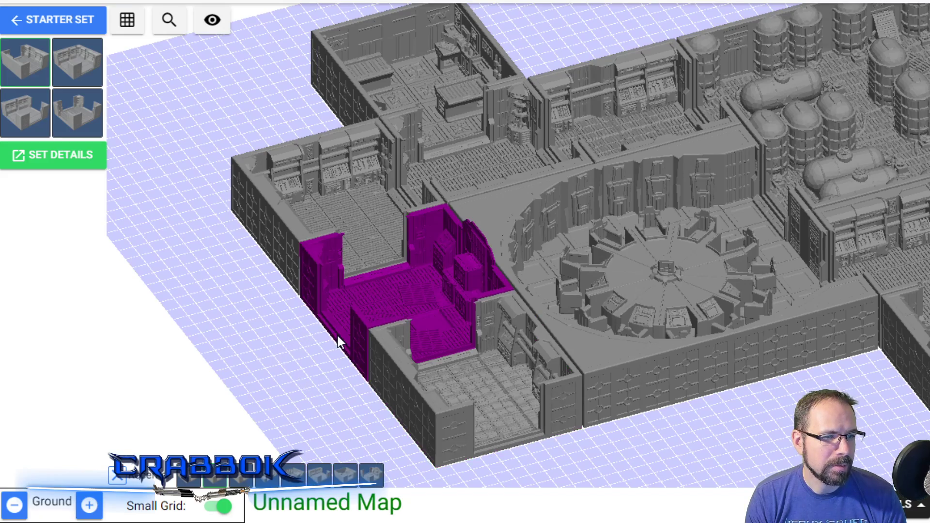
Place a straight corridor tile at the sealed tile's opening opposite its console wall, leading away from the round-table room.
drag(326, 338, 416, 372)
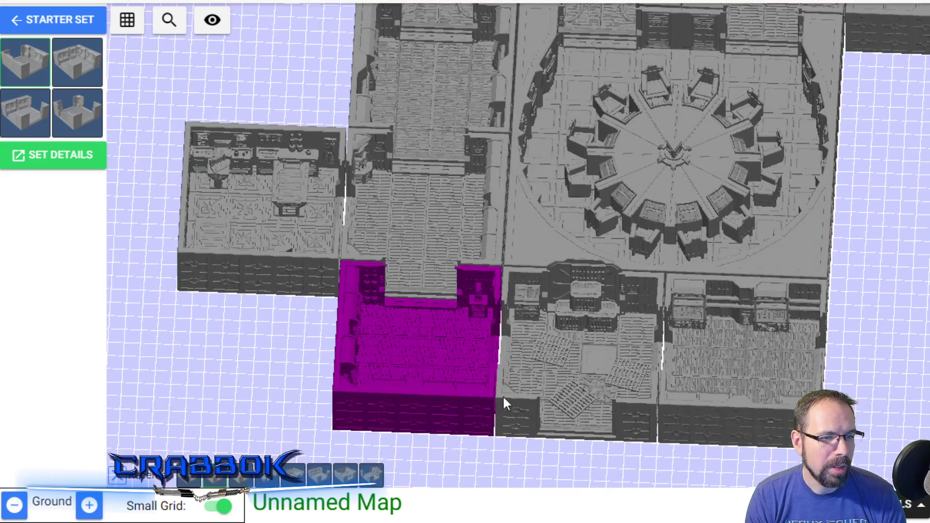
key(s)
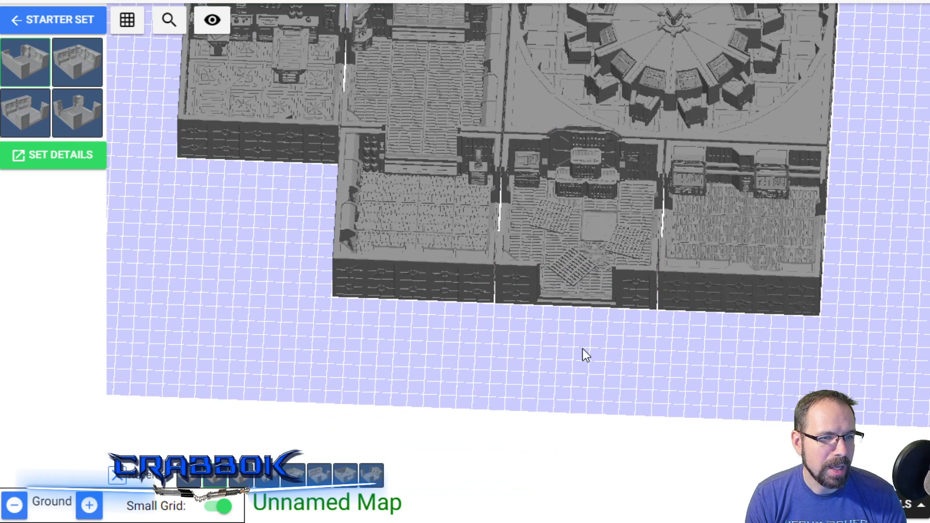
click(584, 364)
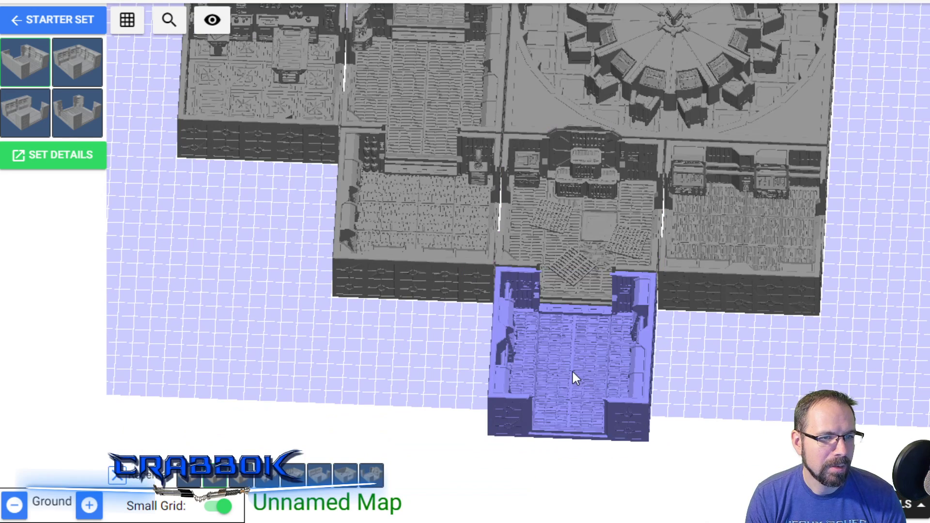
click(573, 371)
Extend the outgoing corridor with two more straight corridor tiles placed end to end in the same orientation.
key(s)
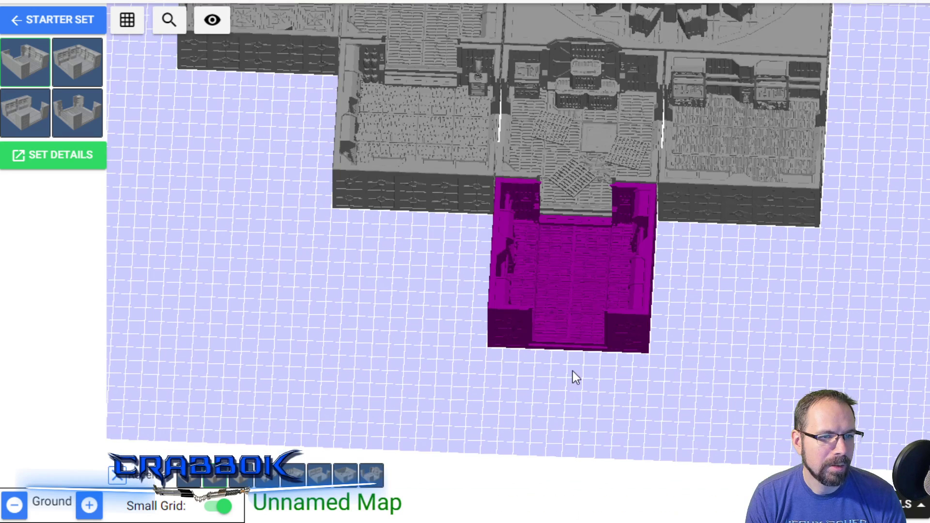
key(s)
key(r)
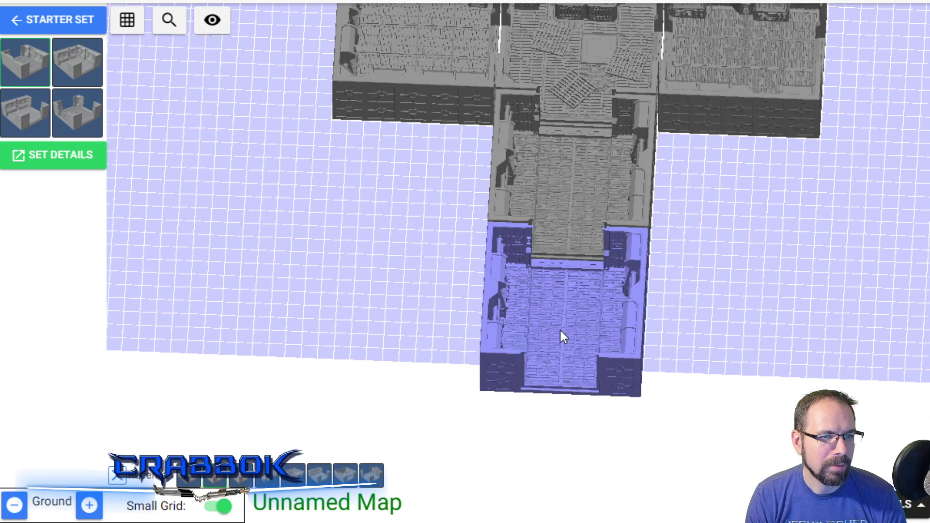
click(560, 329)
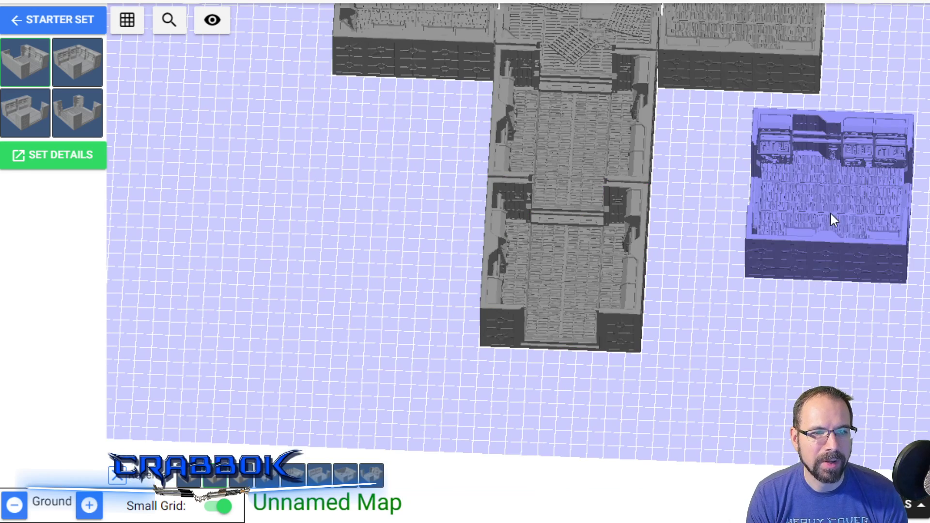
key(s)
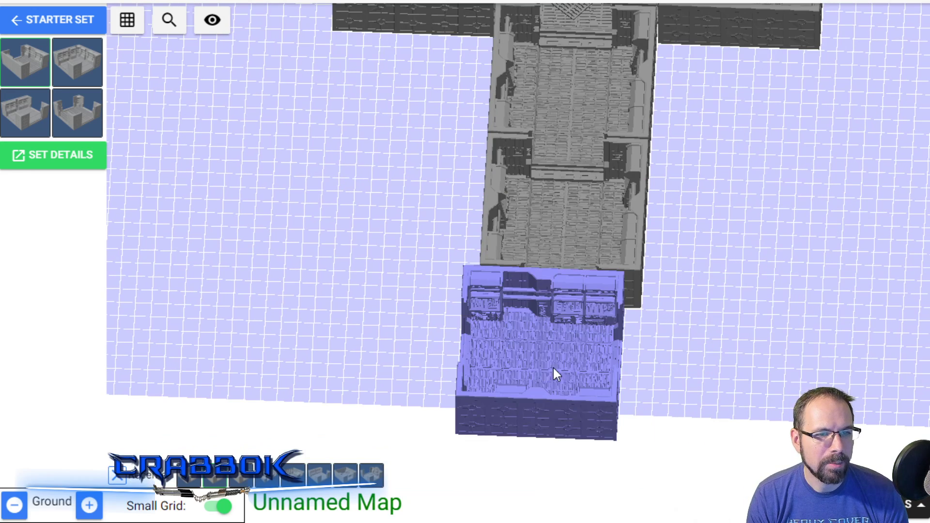
click(557, 368)
Look over the whole map and the remaining free grid from an angled overview.
scroll(724, 253, down, 6)
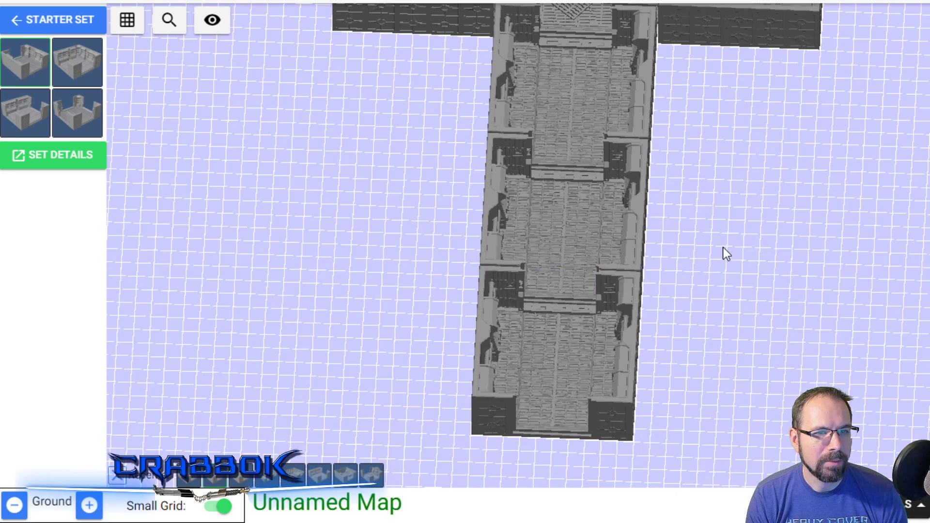
scroll(619, 124, down, 5)
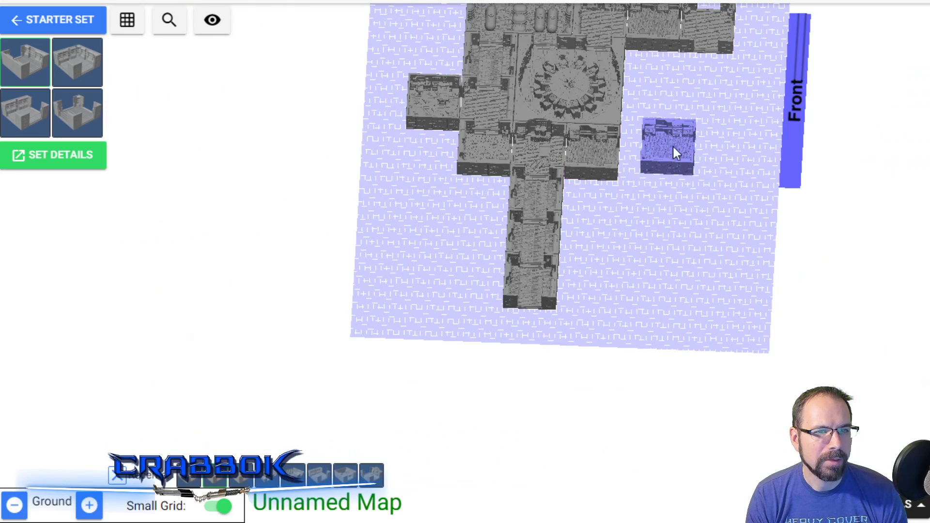
right_drag(672, 144, 658, 109)
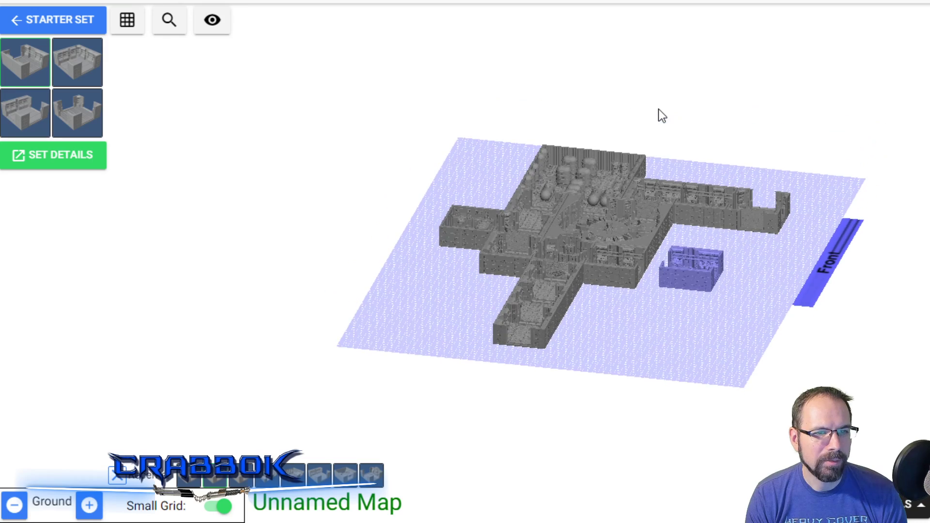
Examine the map up close, including the open end of the long corridor and the free grid around it.
scroll(682, 214, up, 4)
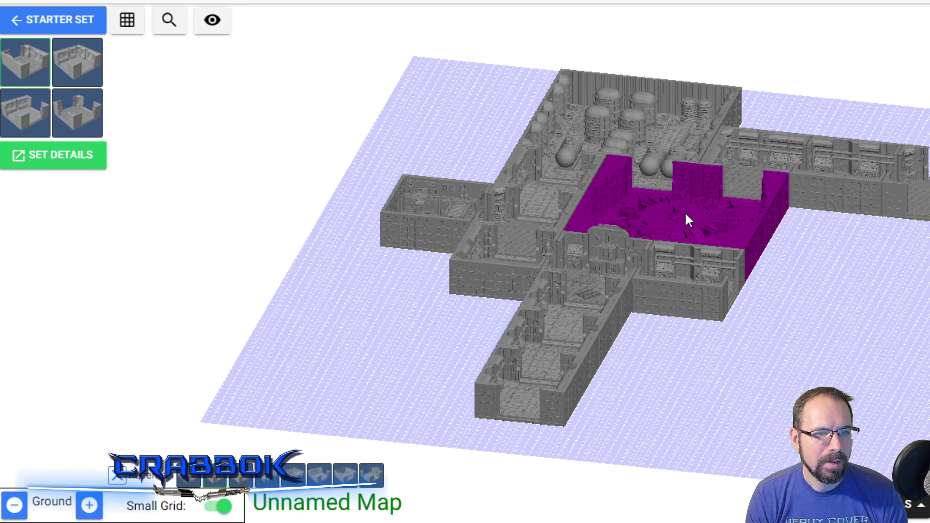
scroll(685, 211, up, 2)
key(d)
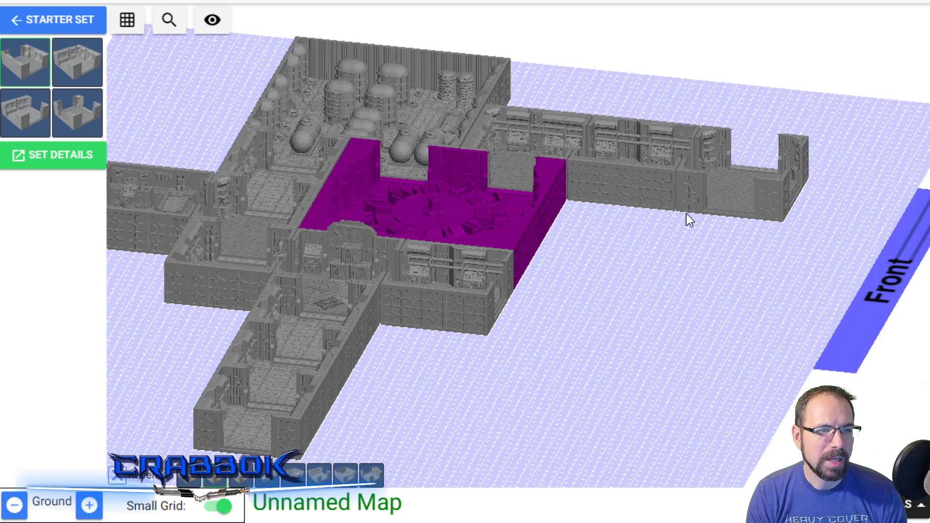
key(a)
key(d)
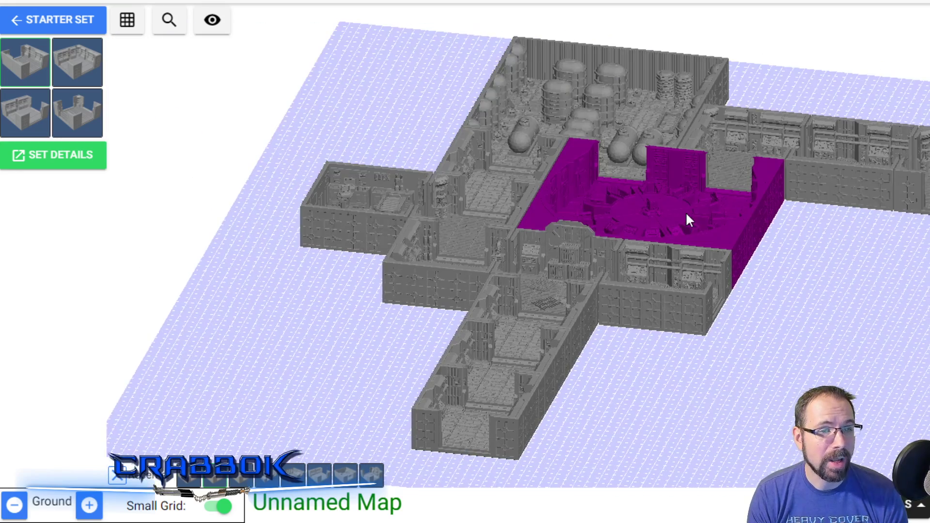
key(s)
key(w)
key(s)
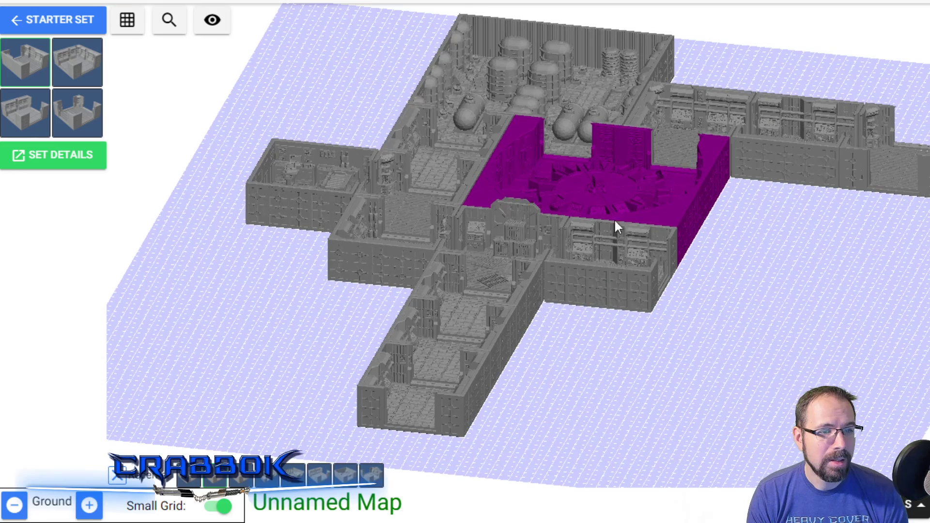
scroll(164, 182, up, 2)
key(s)
key(a)
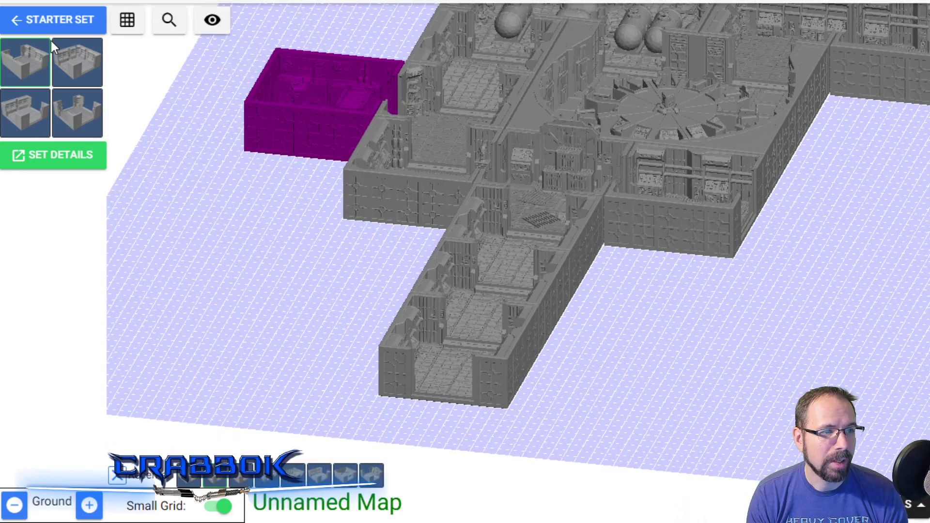
Browse the tiles of the Modular Cargo Bay set.
click(18, 21)
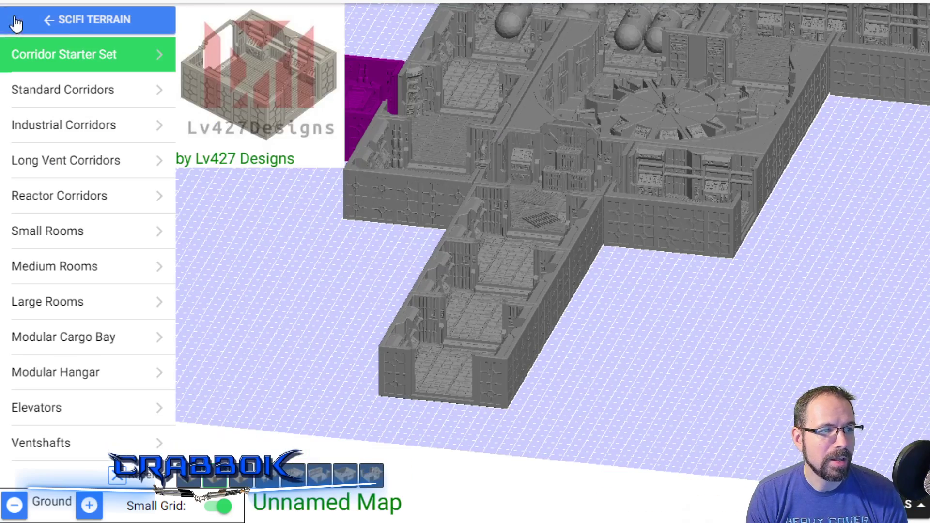
click(98, 338)
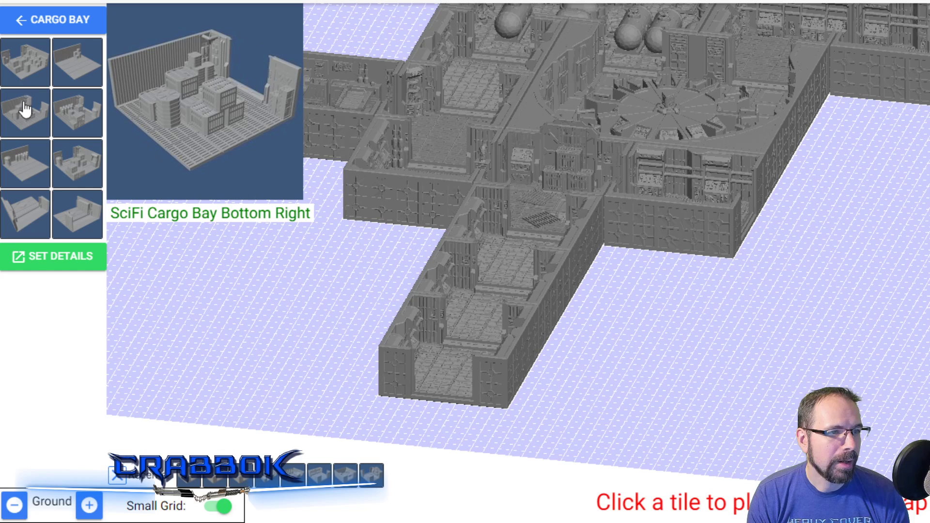
mouse_move(35, 201)
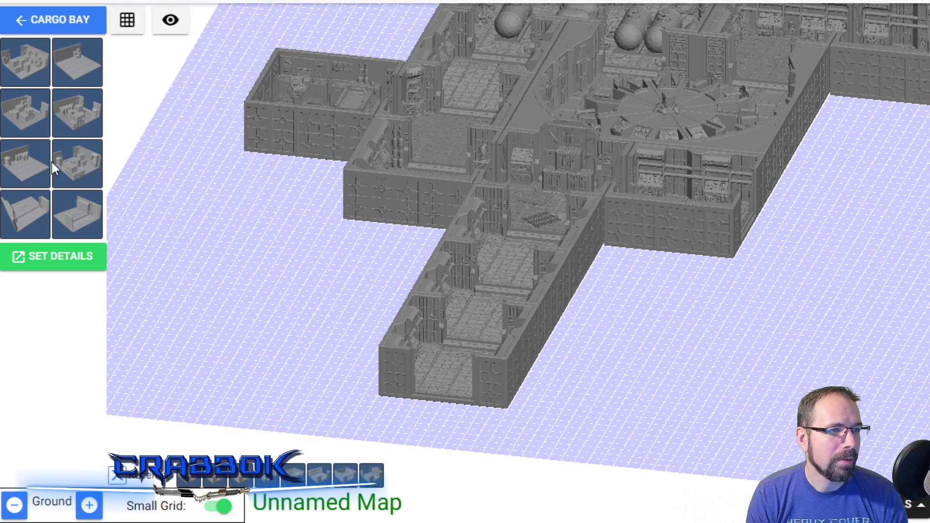
Place the SciFi Hangar Bottom Left tile from the Modular Hangar set at the long corridor's end, its doorway facing the corridor.
click(20, 21)
click(74, 378)
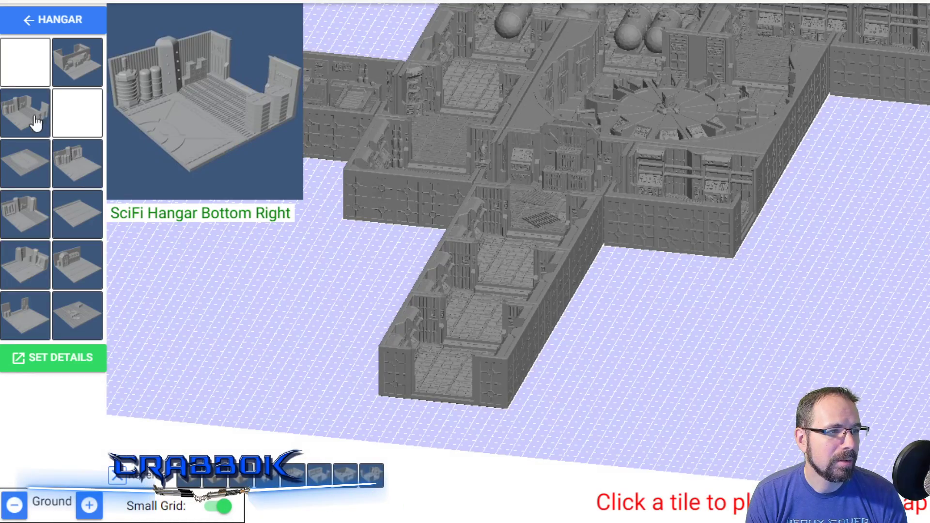
mouse_move(55, 69)
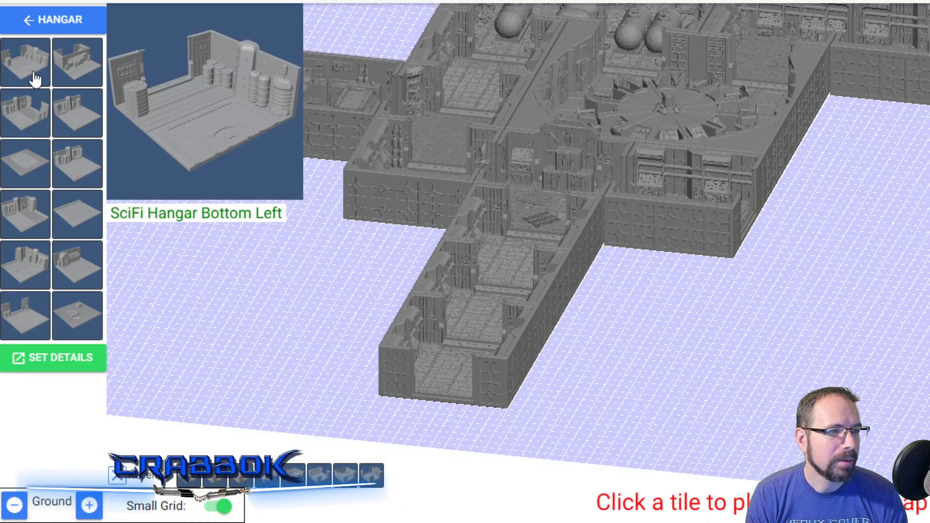
click(35, 77)
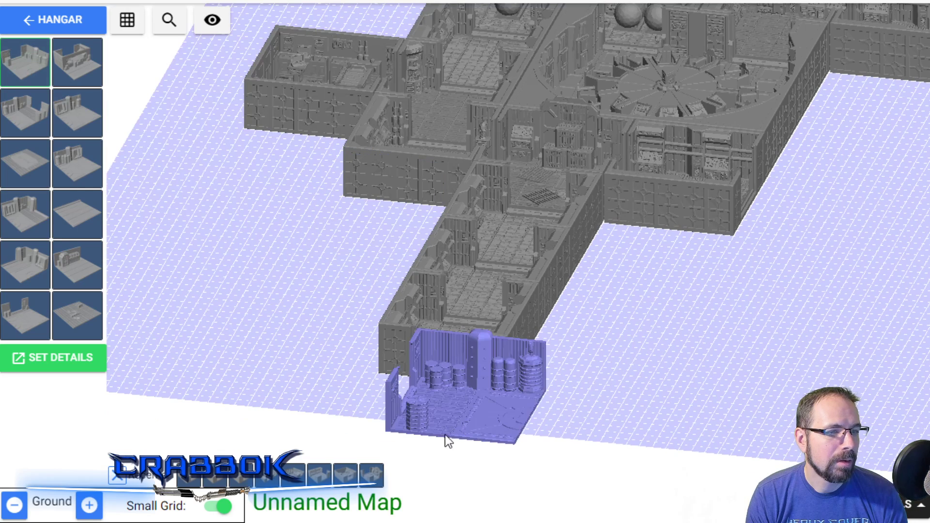
scroll(443, 429, down, 2)
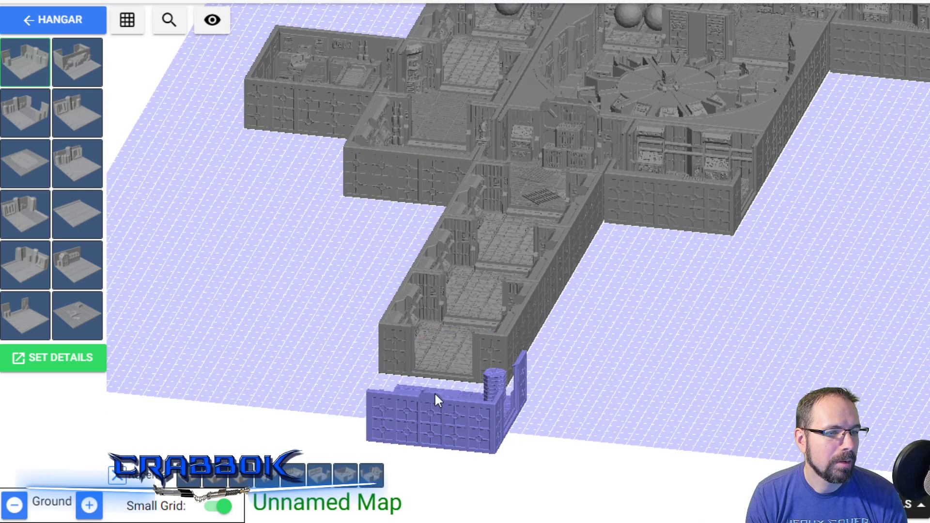
click(435, 390)
drag(432, 392, 442, 425)
click(442, 435)
key(Down)
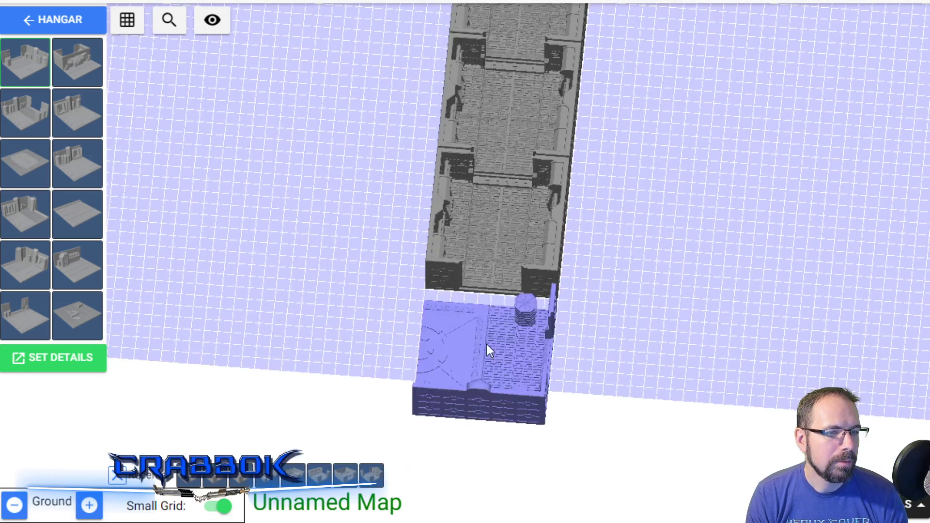
scroll(481, 294, down, 2)
drag(481, 292, 482, 267)
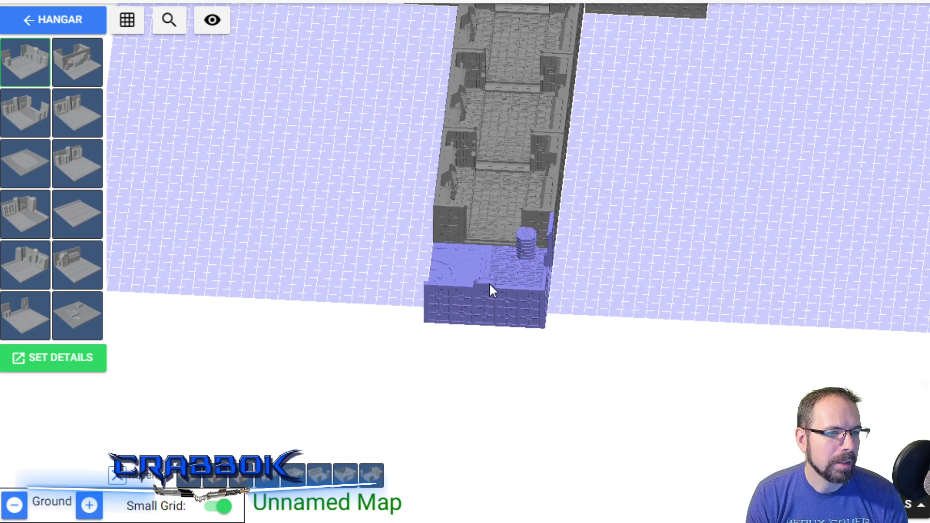
scroll(490, 283, down, 1)
click(491, 287)
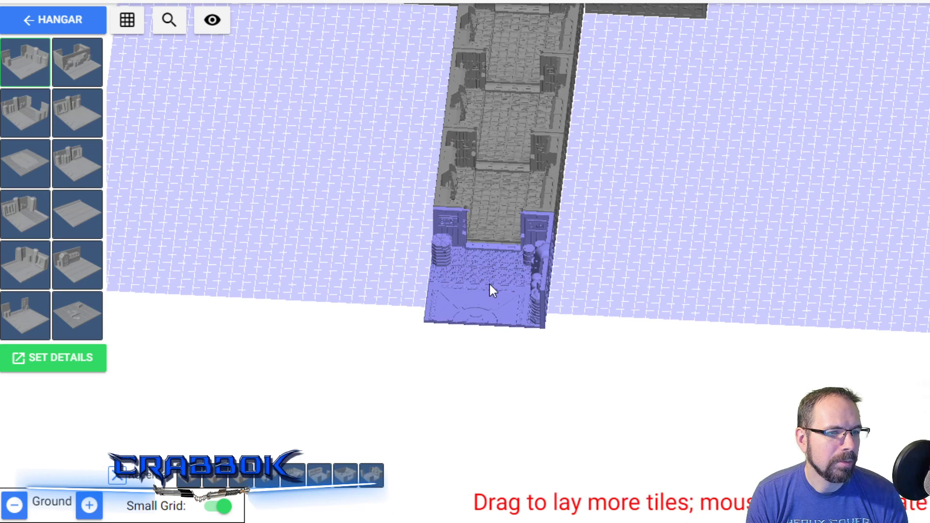
Place the SciFi Hangar Bottom Middle tile beside the corridor-end hangar tile, with its open floor facing away from the corridor.
mouse_move(37, 67)
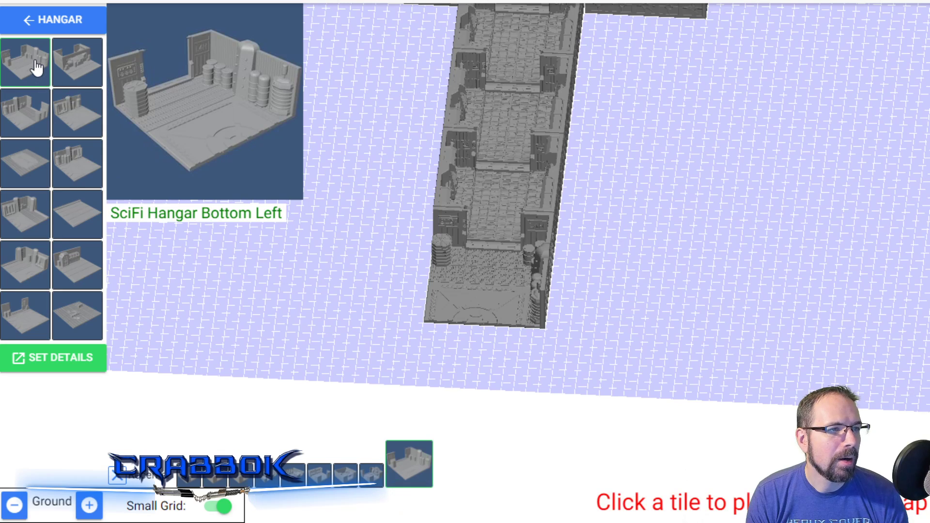
mouse_move(80, 74)
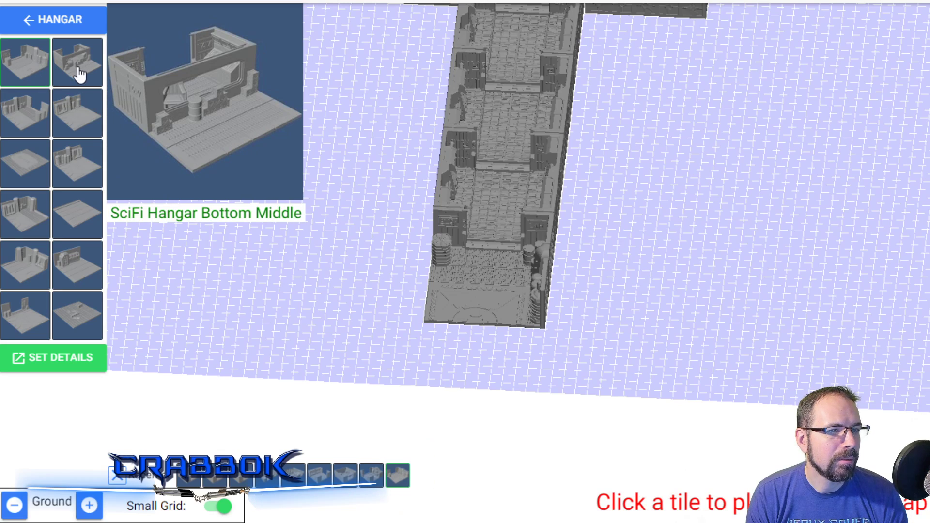
click(80, 74)
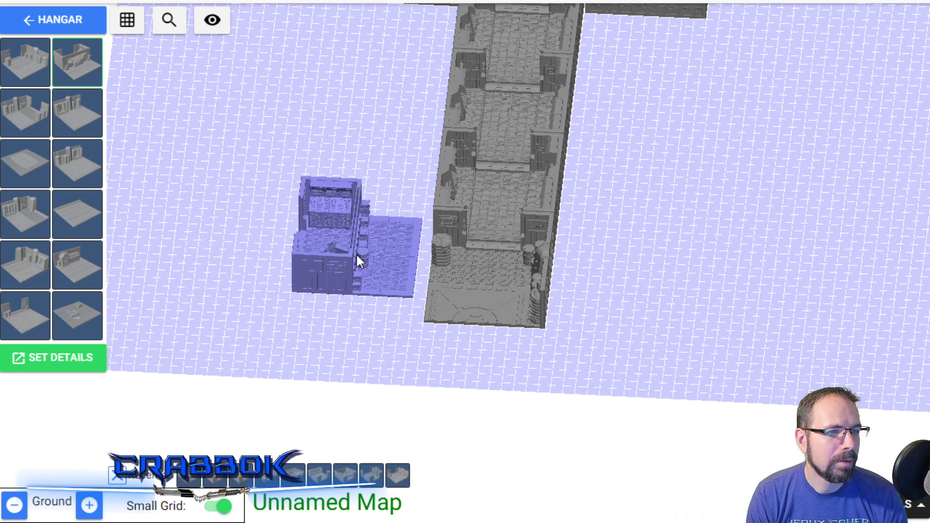
key(r)
key(r)
click(367, 284)
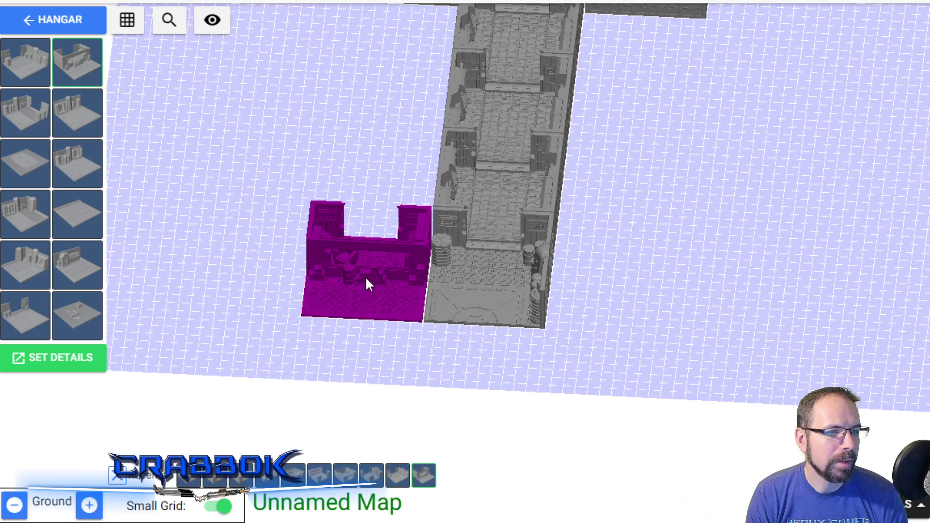
Place the SciFi Hangar Bottom Right tile on the free side of the Bottom Middle tile, with its side wall facing outward.
mouse_move(62, 66)
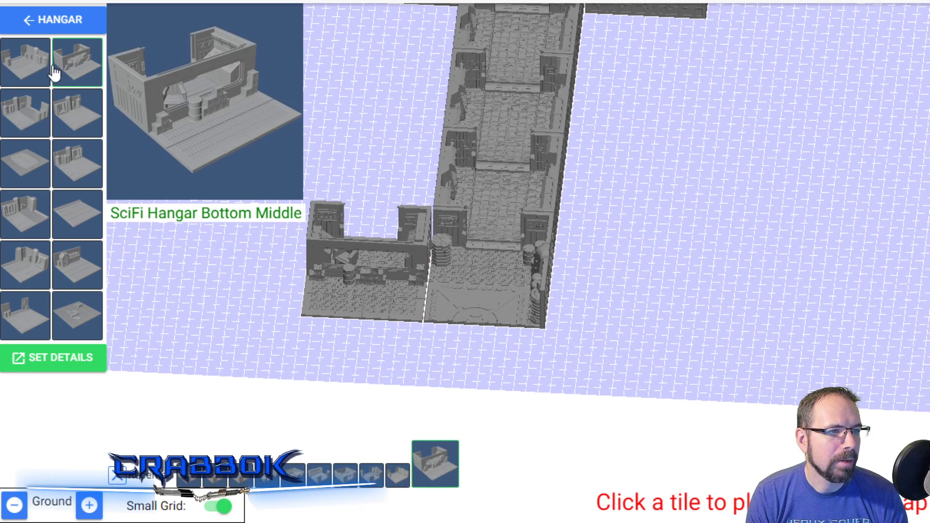
mouse_move(37, 101)
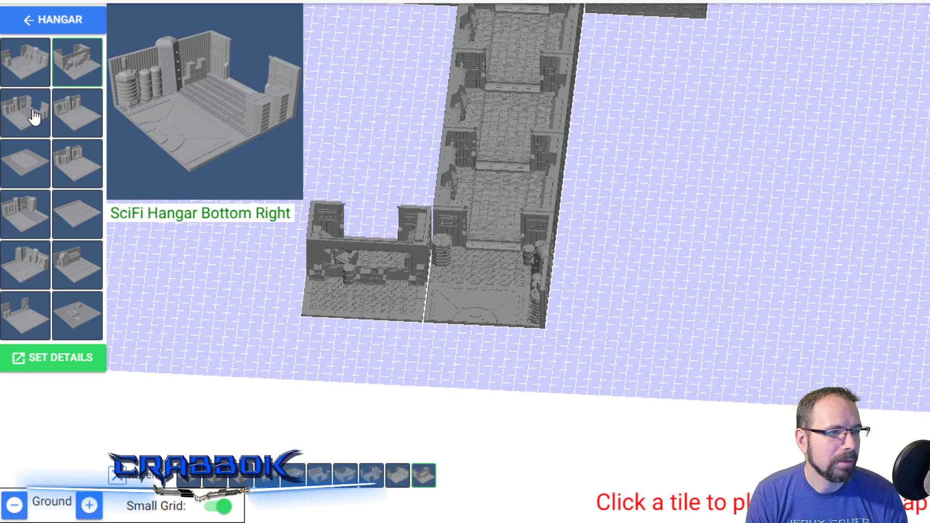
click(34, 107)
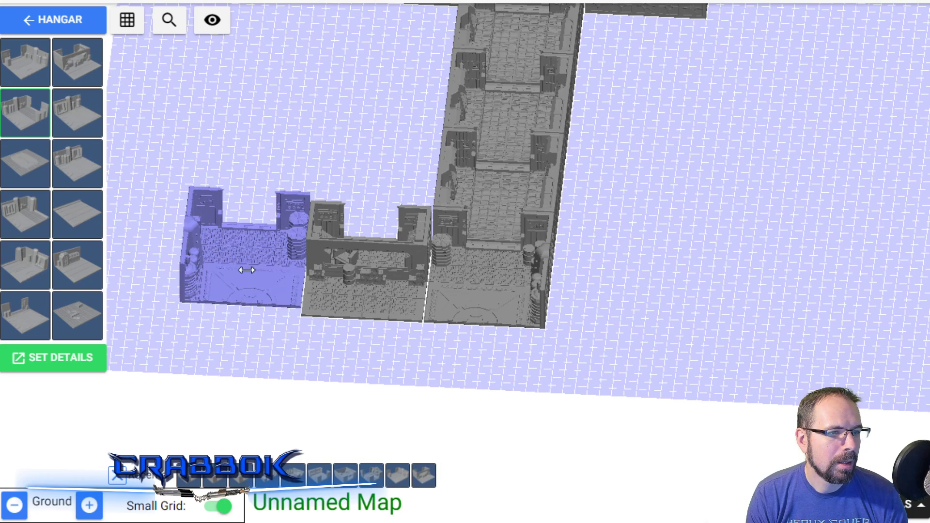
click(245, 270)
Move the Bottom Right hangar tile slightly so it lines up with the other two hangar tiles.
click(186, 247)
mouse_move(187, 244)
mouse_down()
mouse_move(258, 216)
mouse_move(292, 301)
mouse_move(196, 241)
mouse_up()
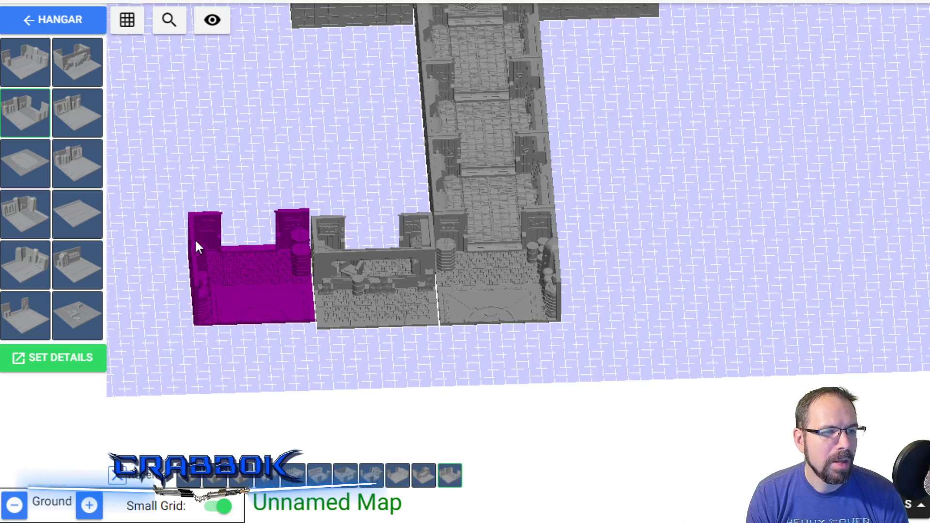
click(251, 275)
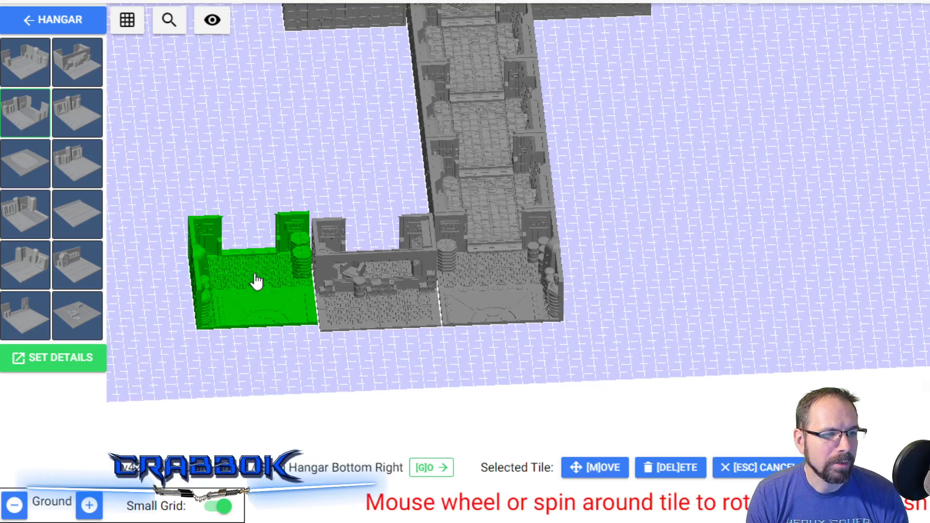
click(598, 468)
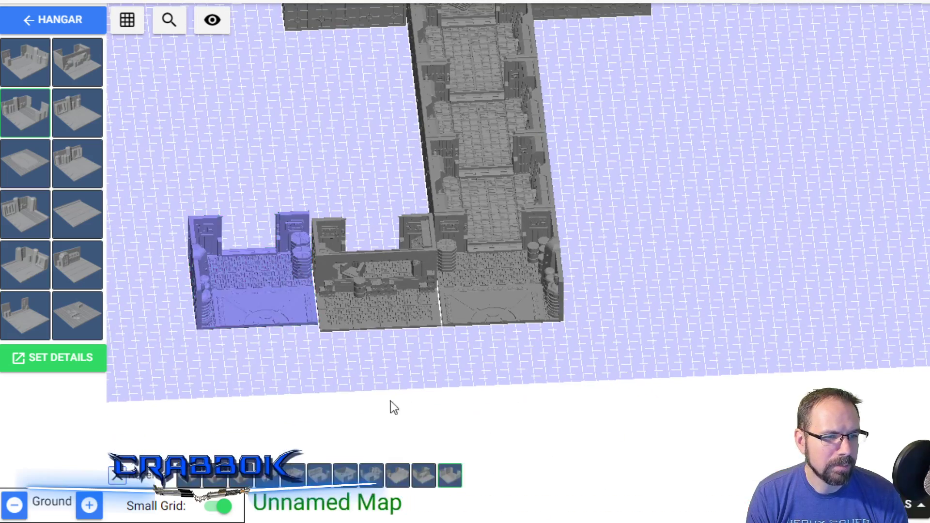
click(256, 298)
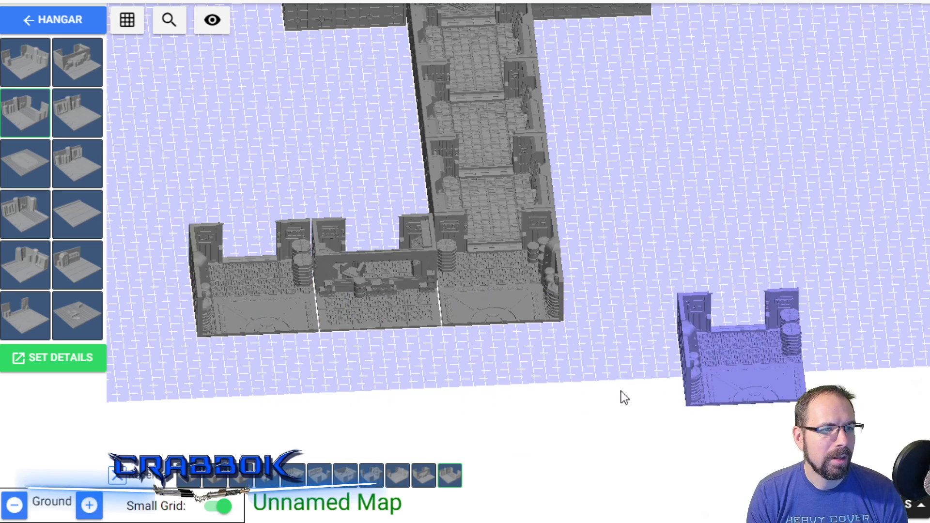
Place the SciFi Hangar Middle Middle floor tile directly against the open floor edge of the Bottom Middle tile.
scroll(506, 423, up, 5)
key(r)
key(r)
scroll(502, 397, up, 2)
key(Left)
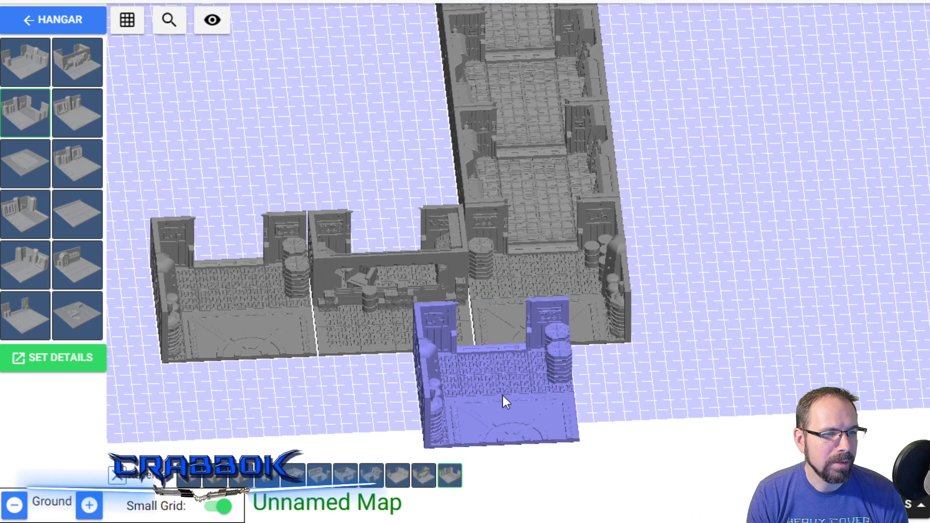
key(Down)
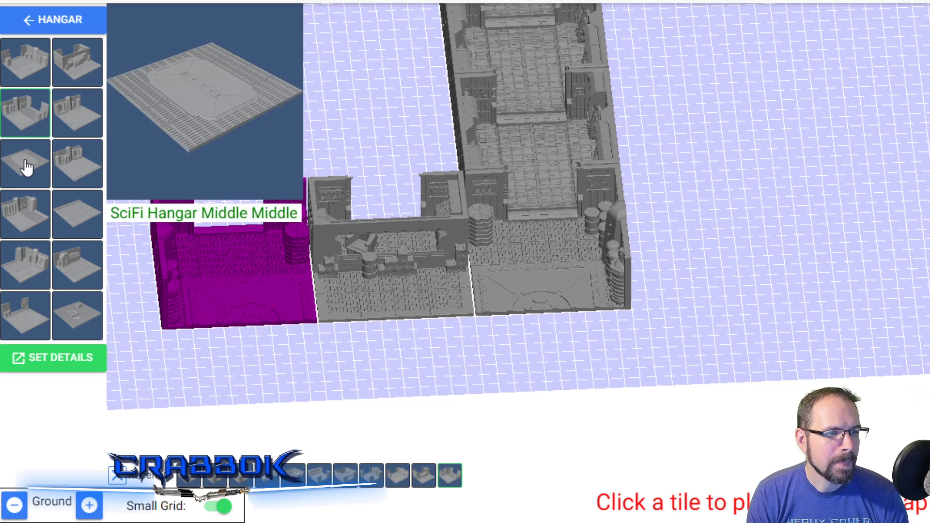
click(26, 167)
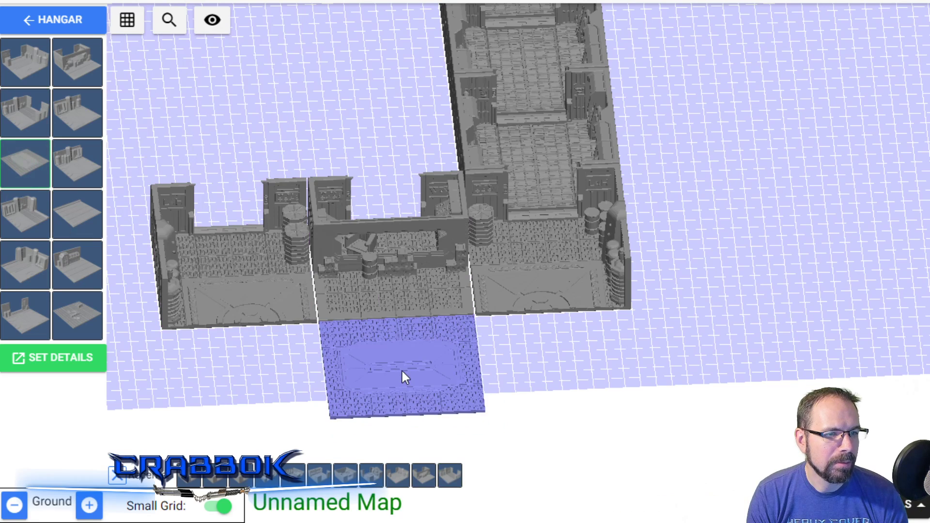
click(402, 372)
Place a single-walled hangar side tile on each side of the Middle Middle tile, with both walls facing outward.
mouse_move(39, 165)
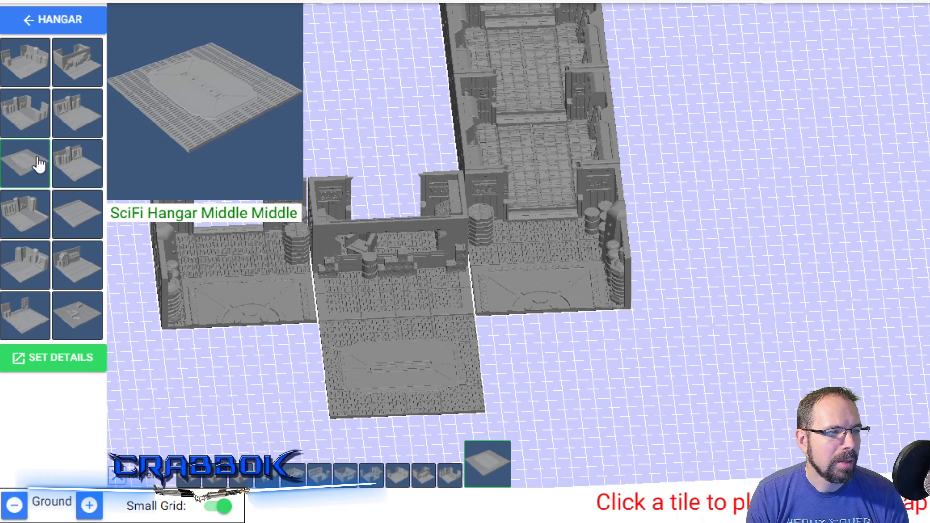
click(86, 164)
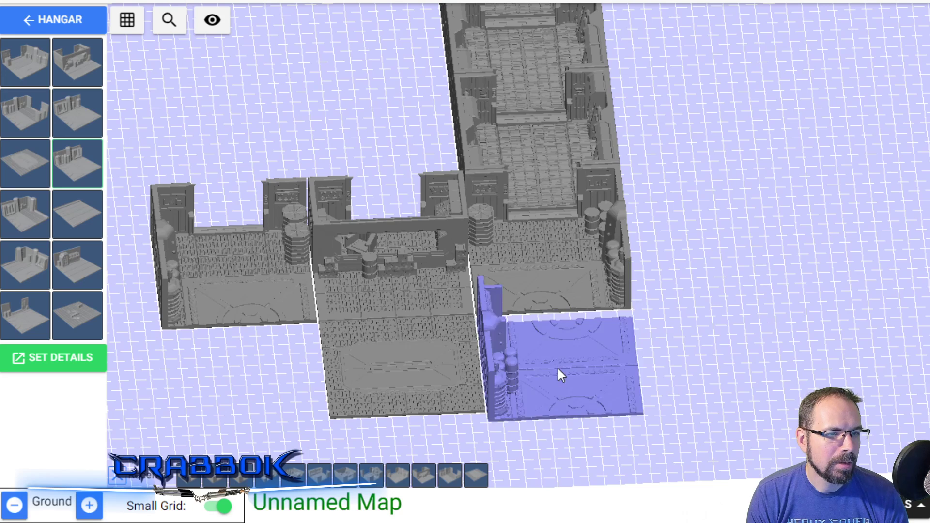
click(556, 361)
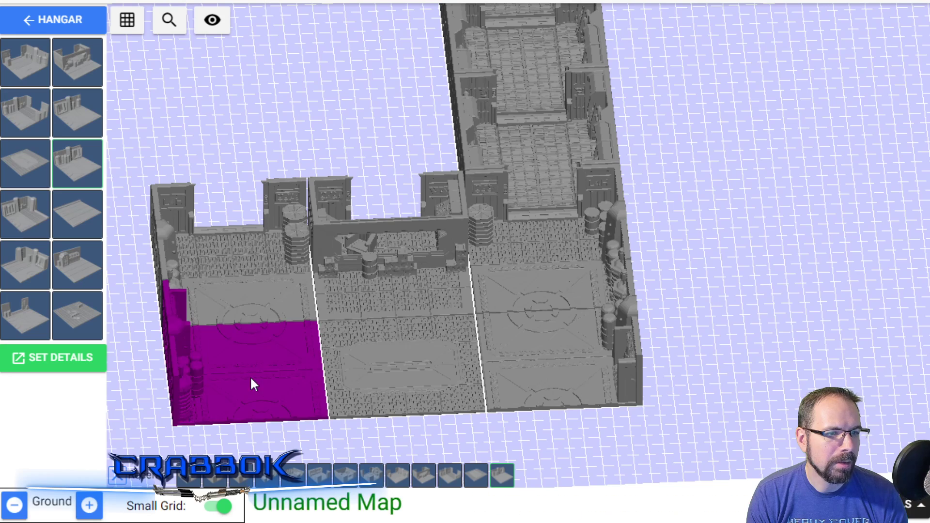
Look over the two assembled hangar rows and the free grid beyond their open edge.
key(Down)
key(Down)
key(Down)
key(Down)
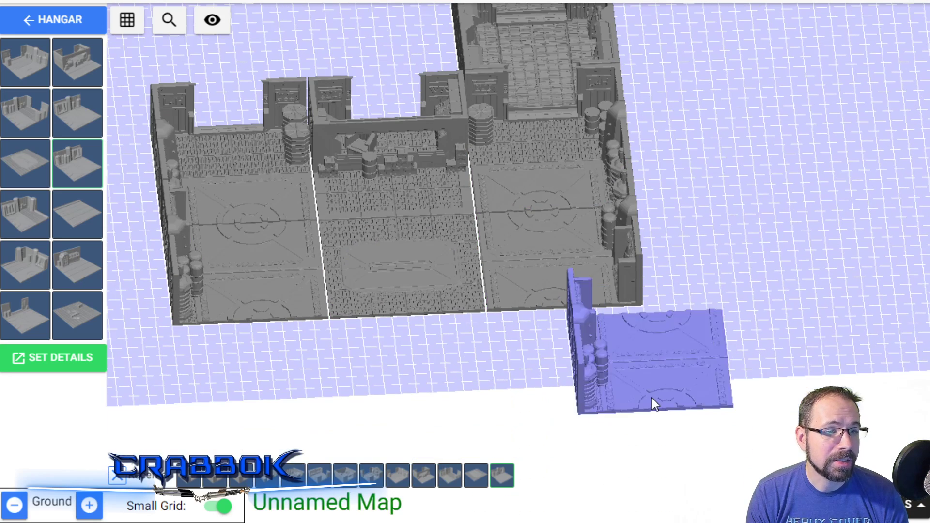
key(Down)
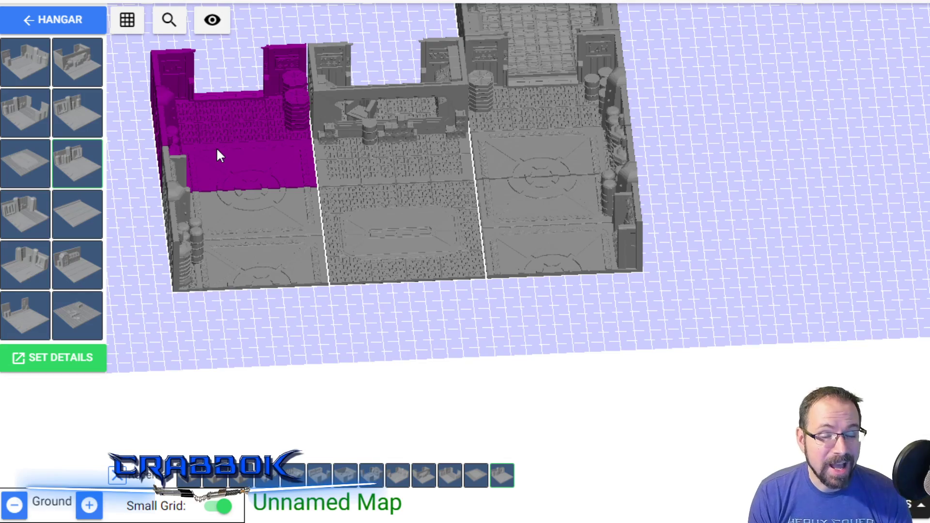
drag(532, 319, 574, 284)
right_drag(574, 284, 539, 328)
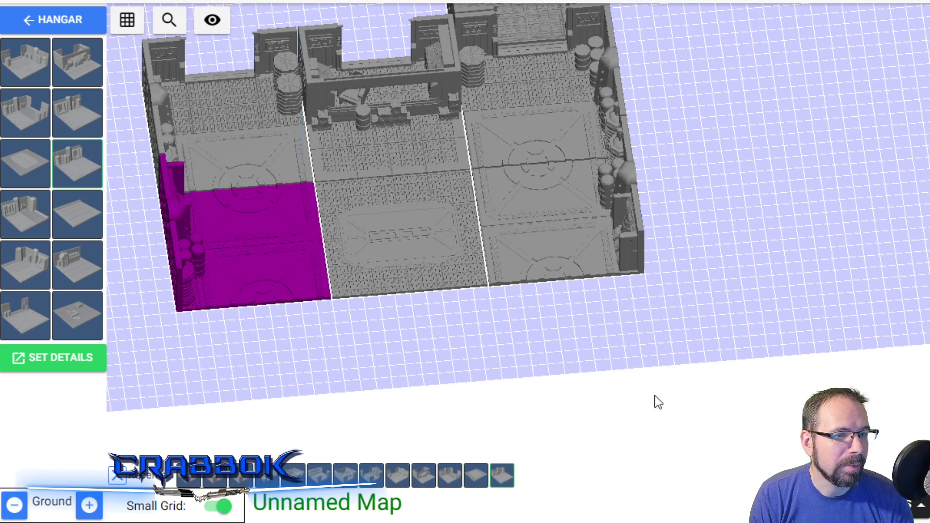
Add another single-walled hangar side tile to each side of the hangar, extending both outer columns toward the open end.
click(569, 333)
key(Escape)
click(265, 369)
Fill the gap between the newly extended side columns with another SciFi Hangar Middle Middle floor tile.
click(29, 169)
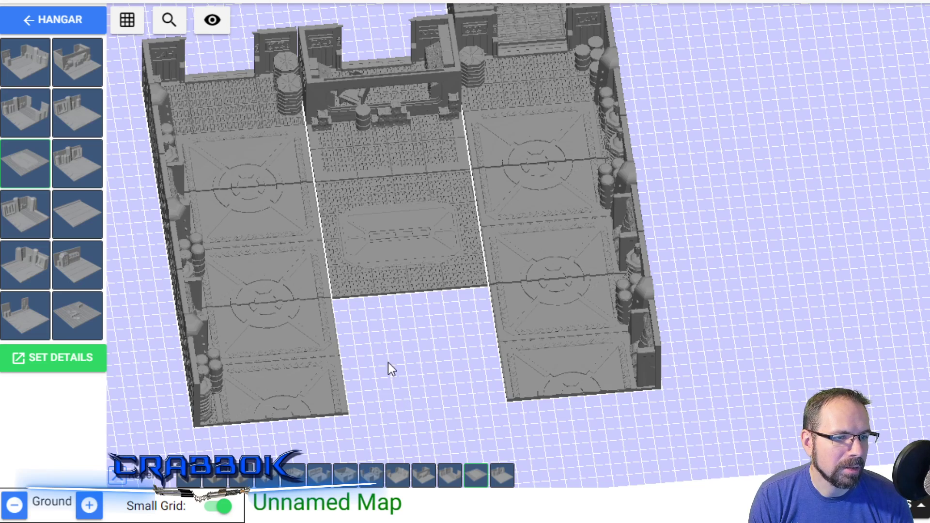
drag(409, 385, 403, 356)
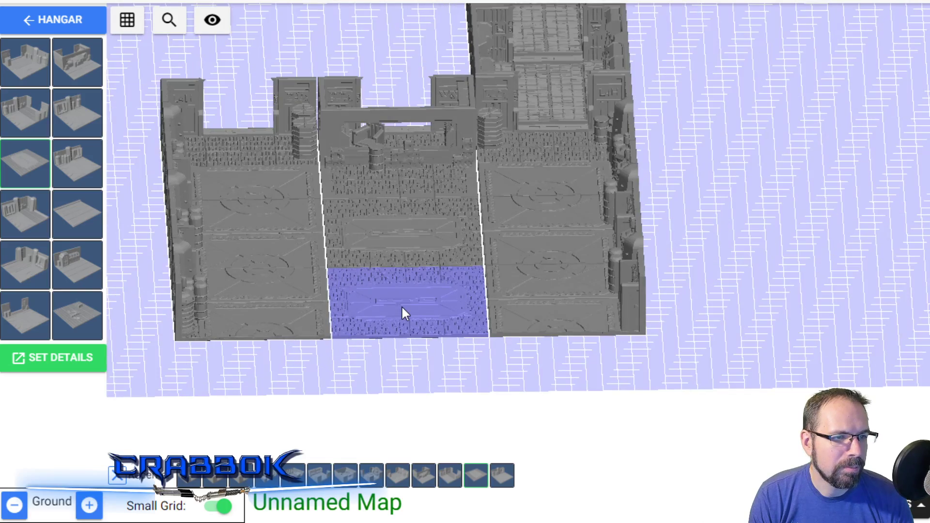
click(402, 308)
Place the SciFi Hangar Top Right corner tile at the open end of one side column, rotated so its walls face outward.
right_drag(420, 326, 626, 314)
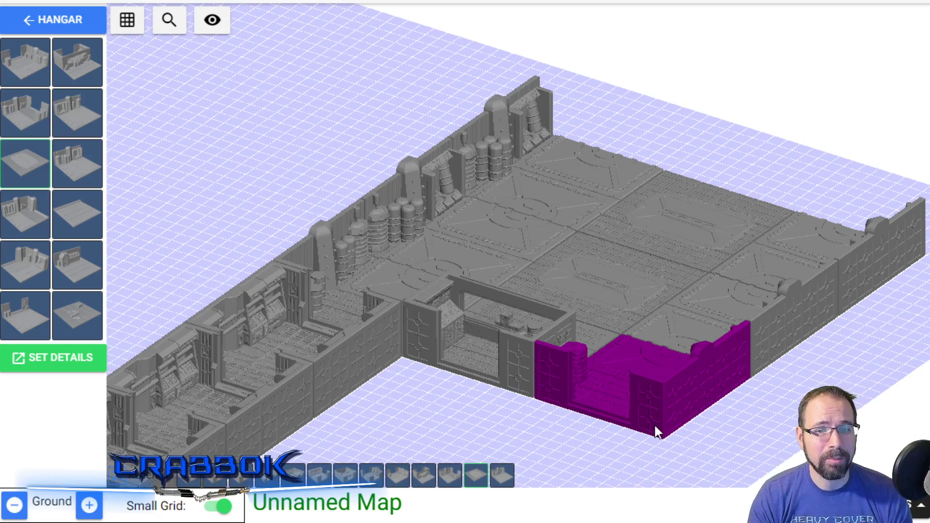
right_drag(795, 174, 640, 167)
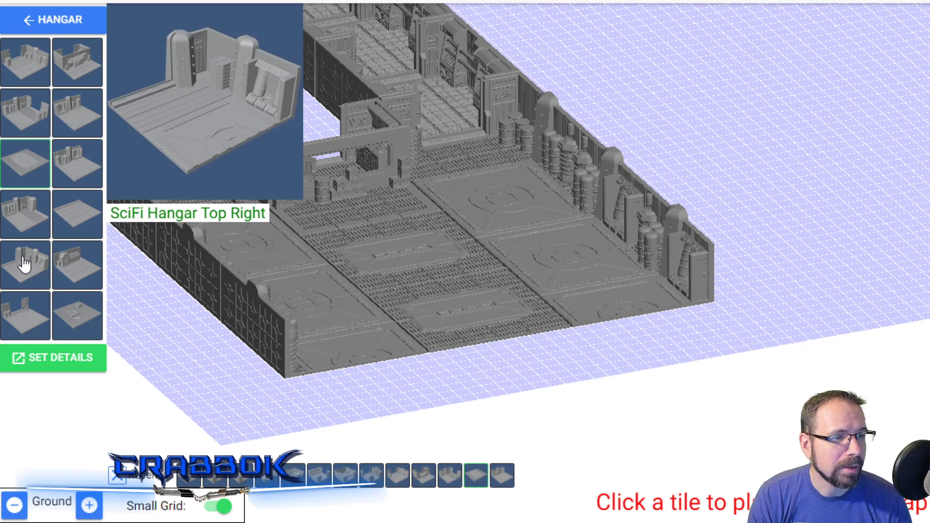
click(24, 264)
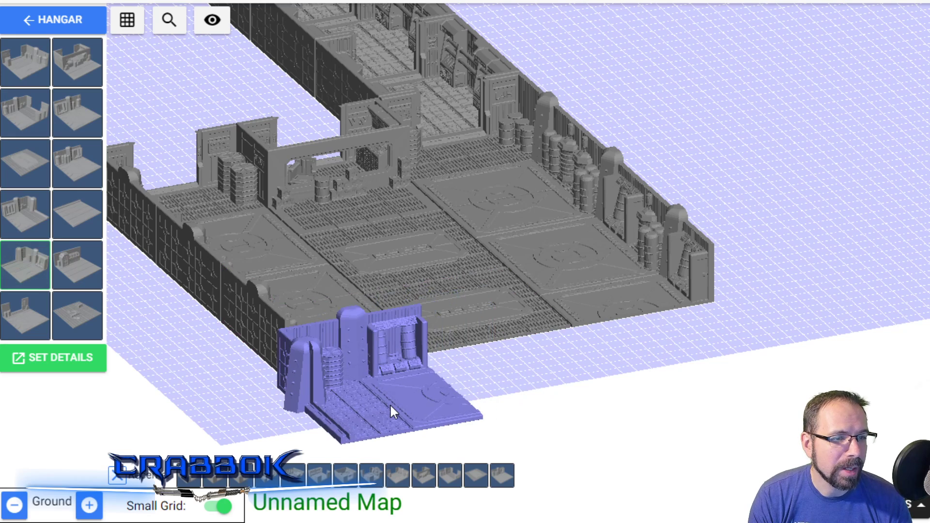
scroll(389, 400, down, 1)
scroll(388, 400, down, 1)
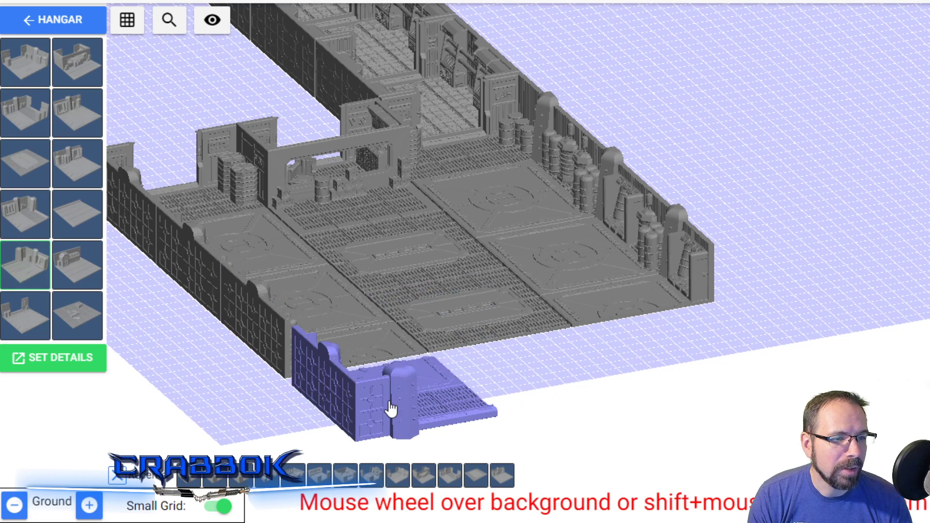
click(386, 400)
Place the hangar's ridged-edge floor tile beyond the middle column's open end, beside the Top Right corner tile.
right_drag(554, 342, 513, 367)
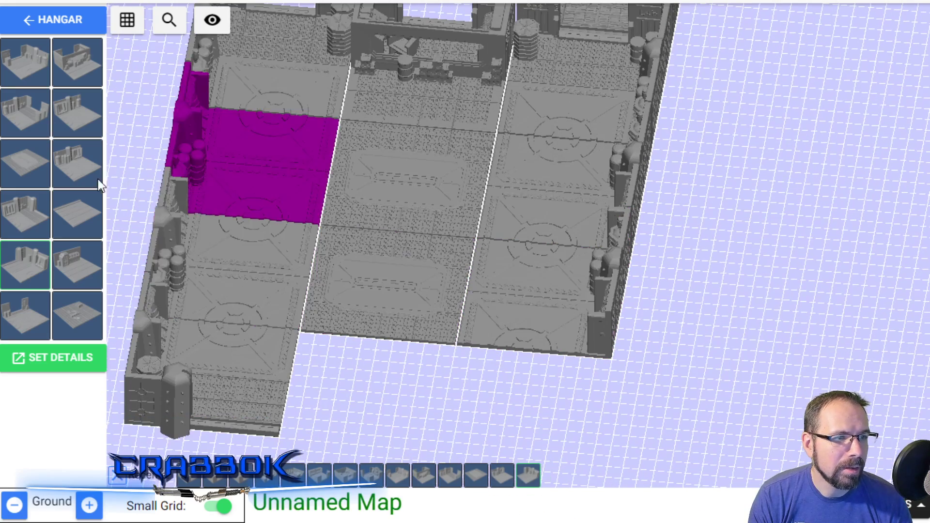
mouse_move(29, 315)
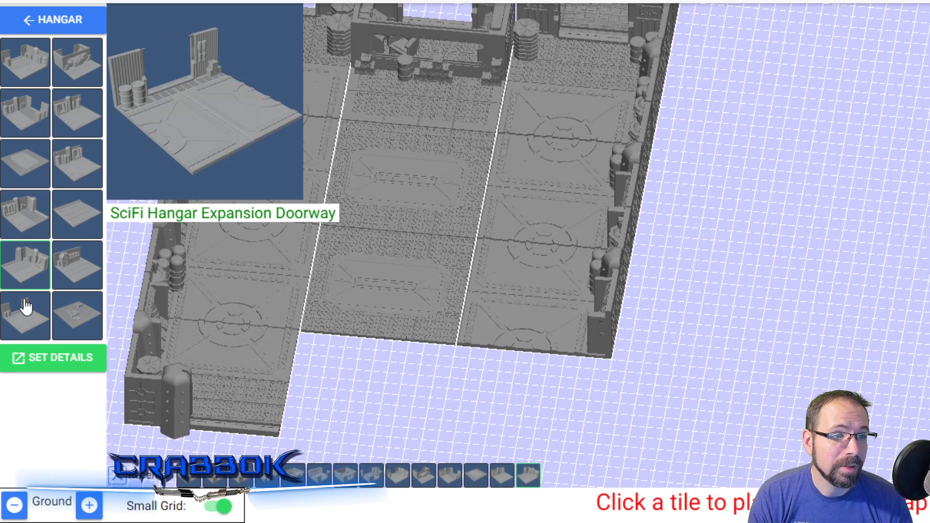
mouse_move(92, 286)
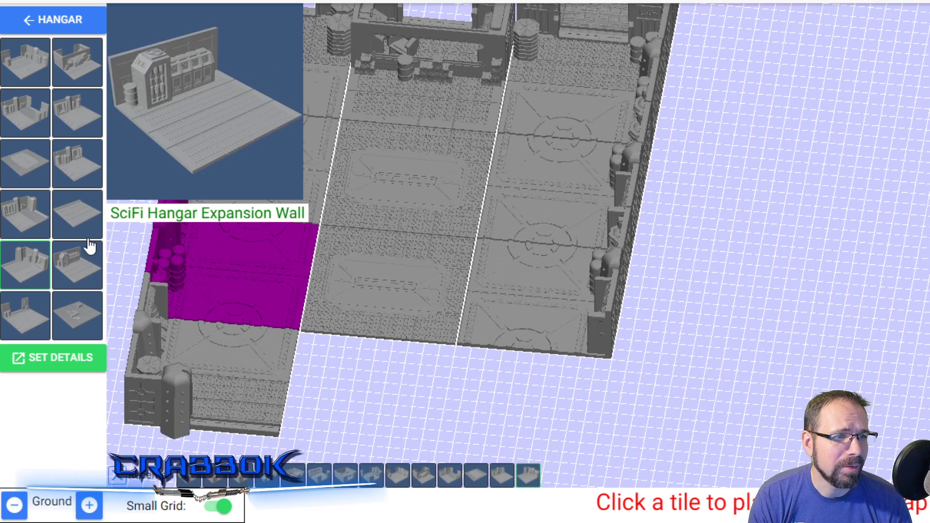
click(80, 215)
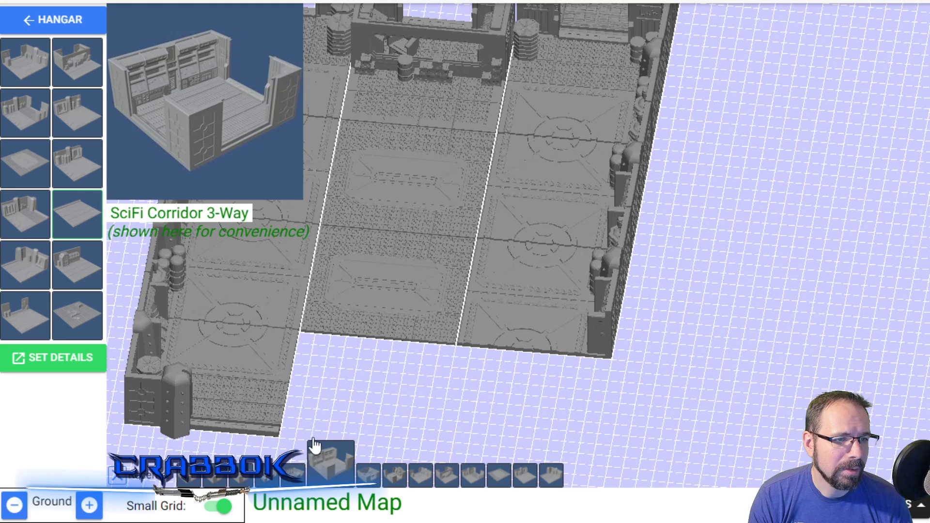
drag(365, 385, 365, 360)
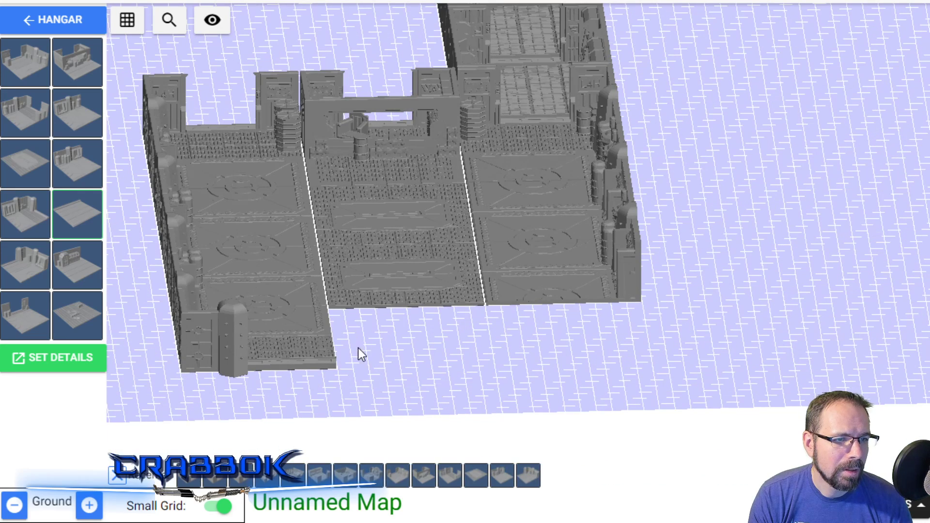
drag(380, 324, 365, 384)
click(385, 392)
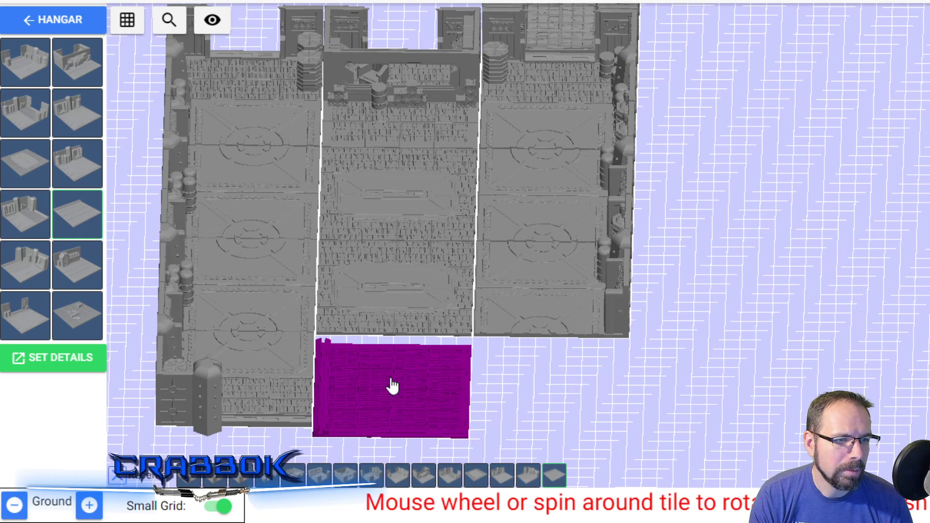
Pick up the ridged-edge floor tile and set it flush against the middle column with its ridge facing outward.
click(390, 387)
click(598, 475)
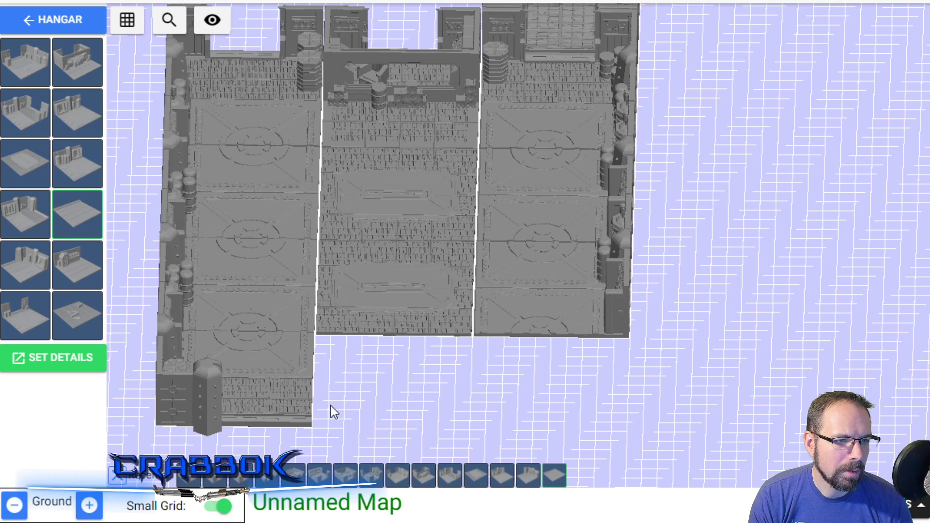
drag(376, 355, 368, 325)
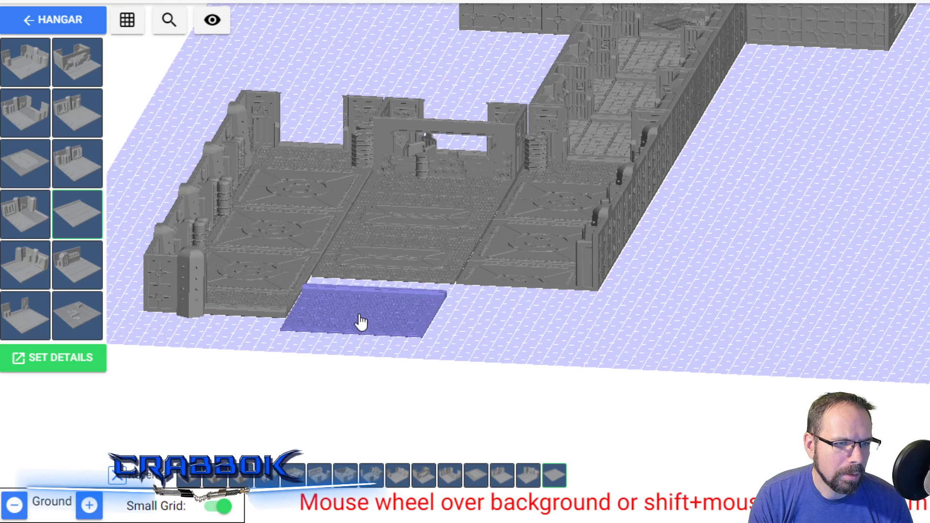
scroll(359, 314, down, 2)
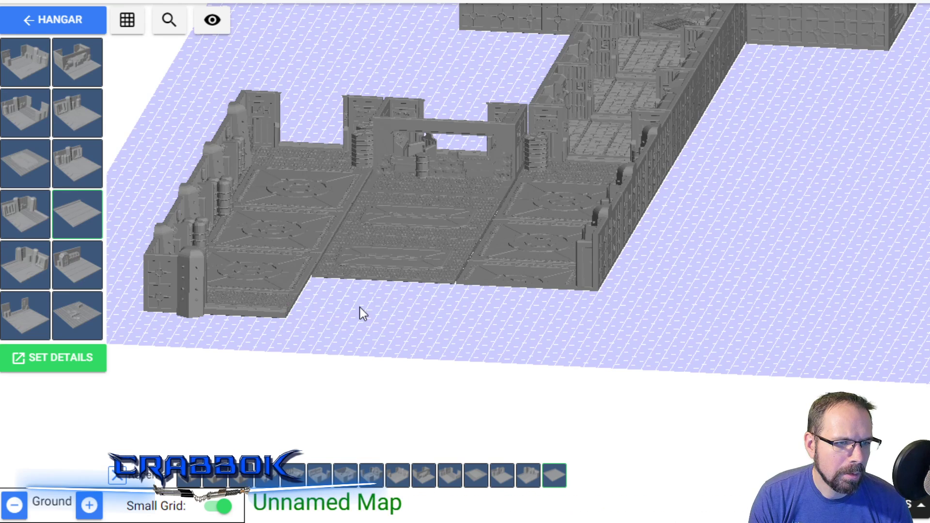
click(366, 309)
Place the SciFi Hangar Top Left corner tile in the remaining corner of the end row, rotated so its walls face outward.
mouse_move(36, 153)
mouse_move(83, 119)
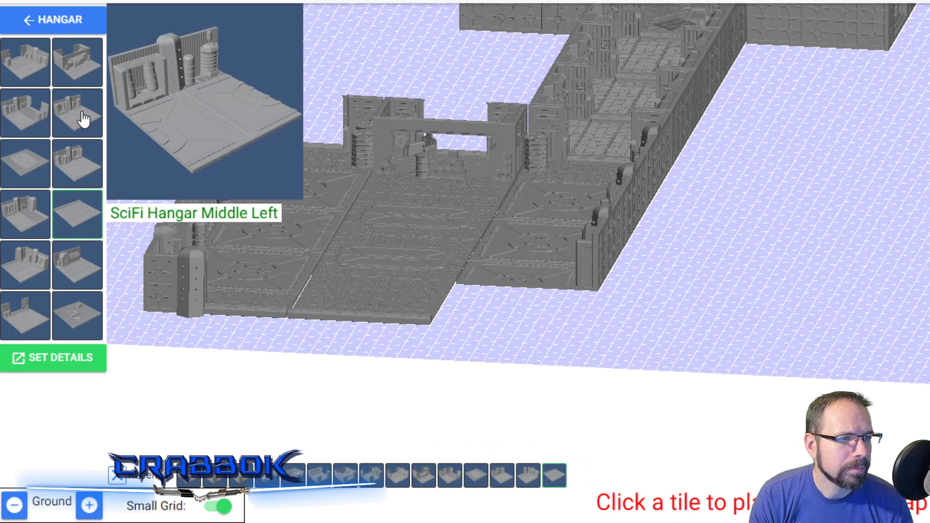
mouse_move(32, 96)
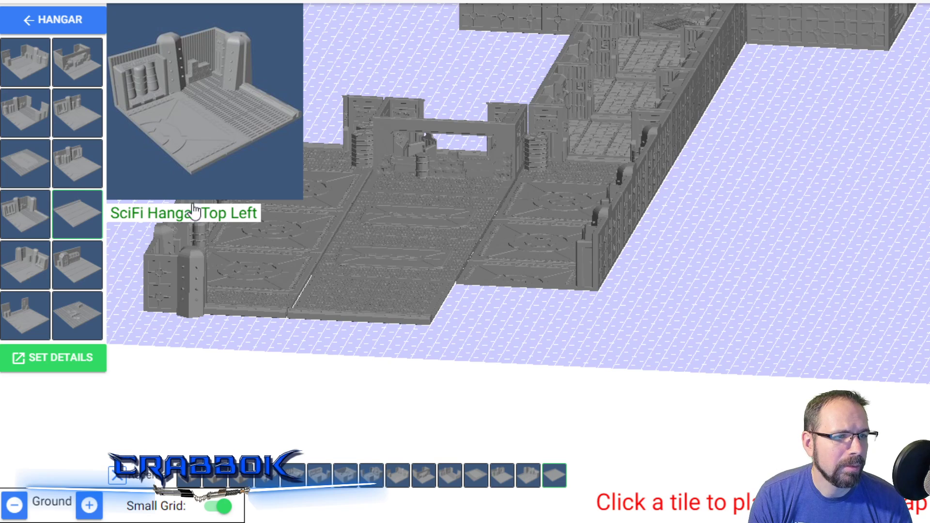
click(194, 212)
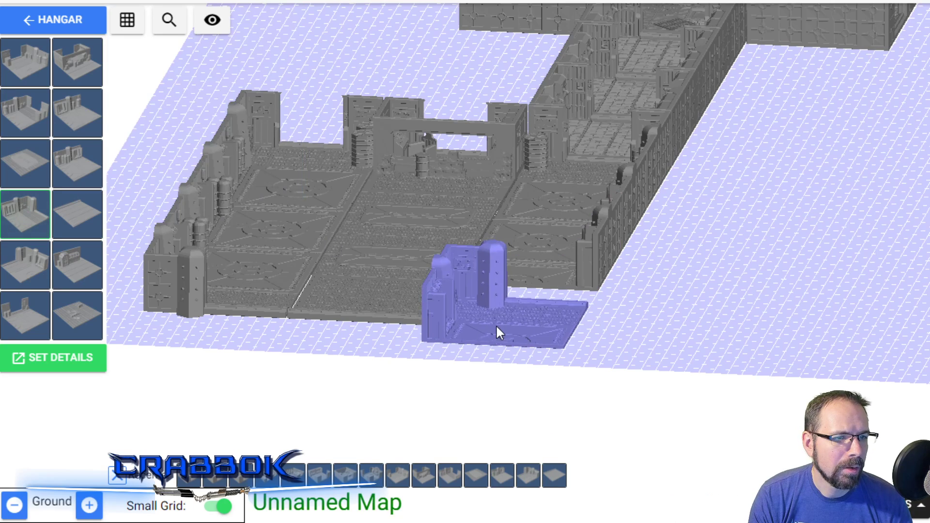
scroll(502, 309, down, 1)
drag(502, 310, 518, 336)
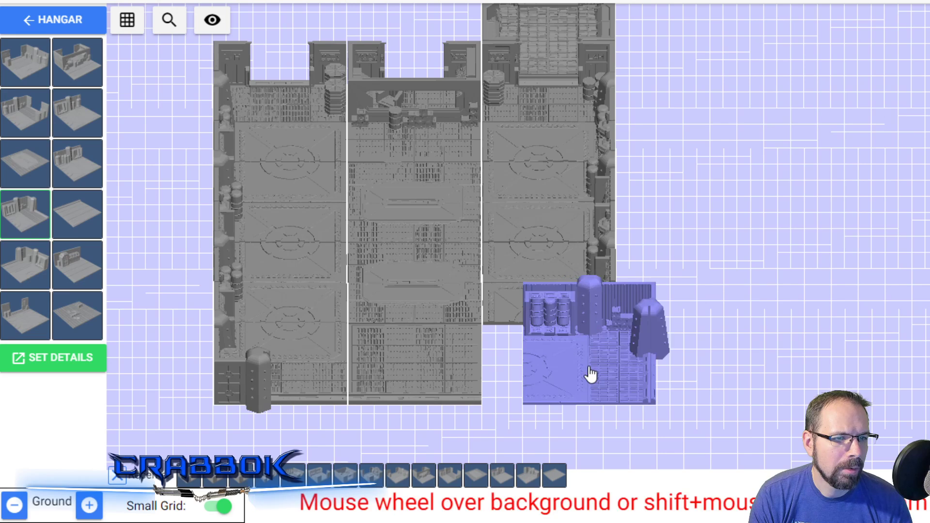
scroll(590, 375, down, 1)
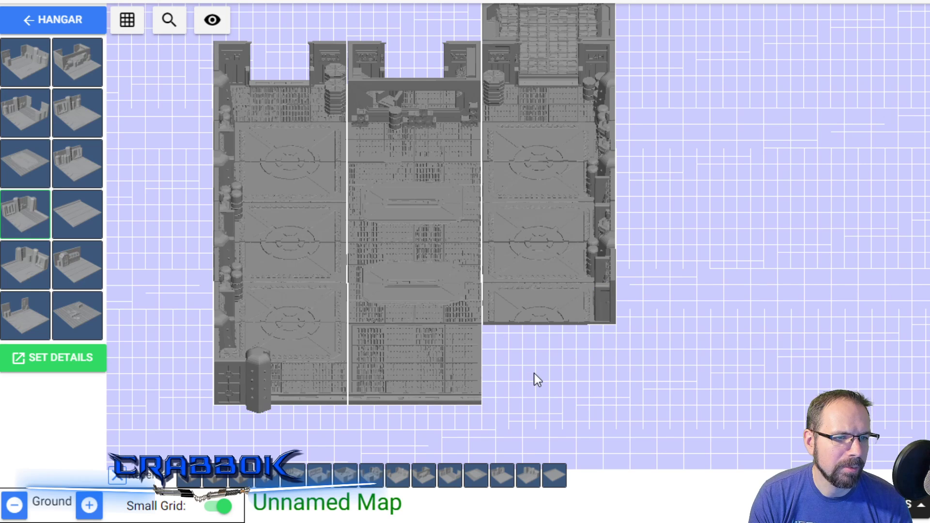
middle_drag(537, 350, 536, 342)
scroll(529, 365, up, 1)
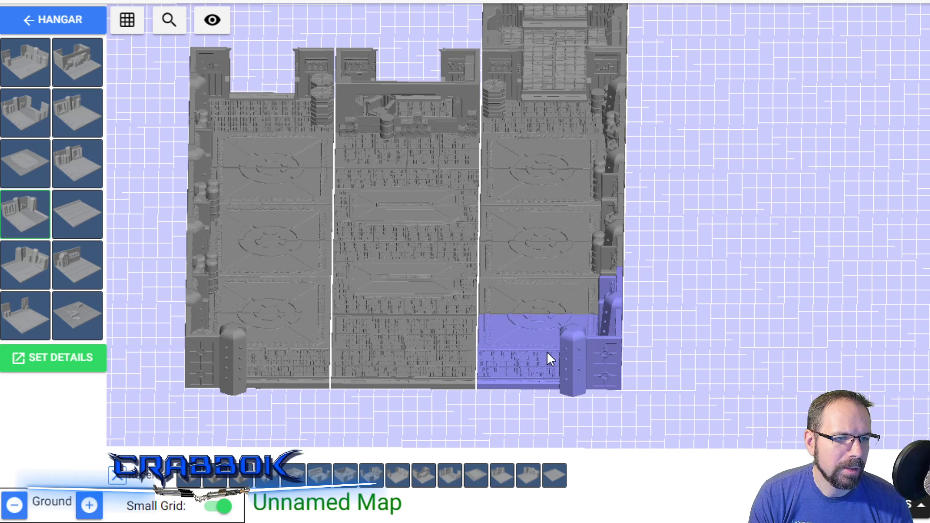
click(549, 355)
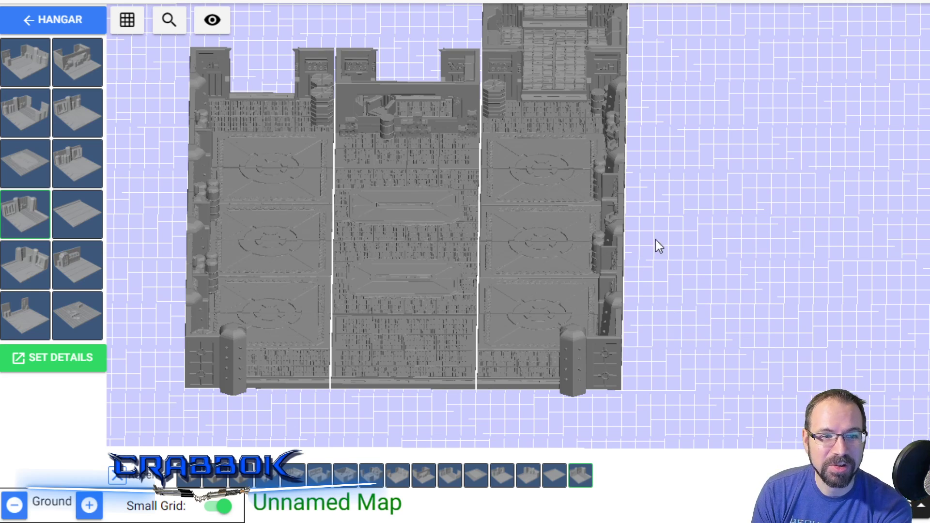
Switch from the hangar tiles to the Corridor Starter Set tiles in the SciFi Terrain library.
drag(692, 238, 780, 229)
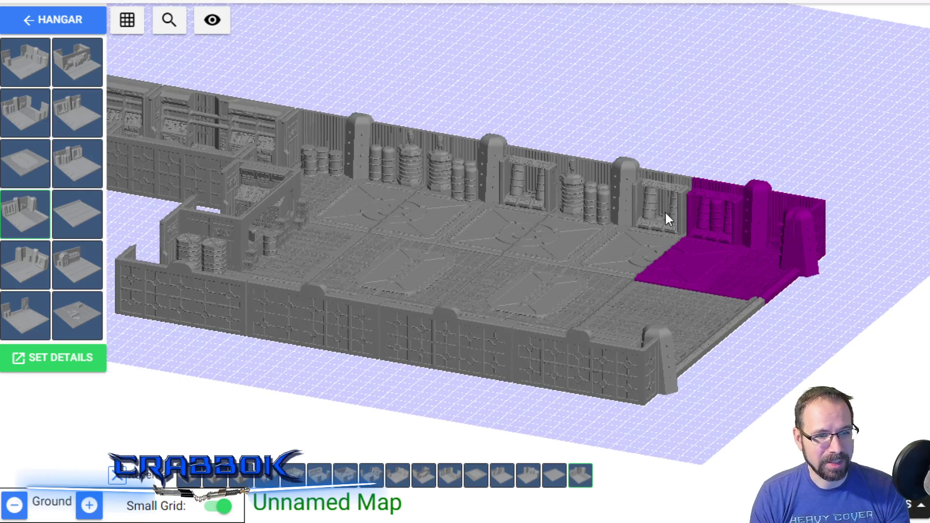
scroll(546, 147, down, 3)
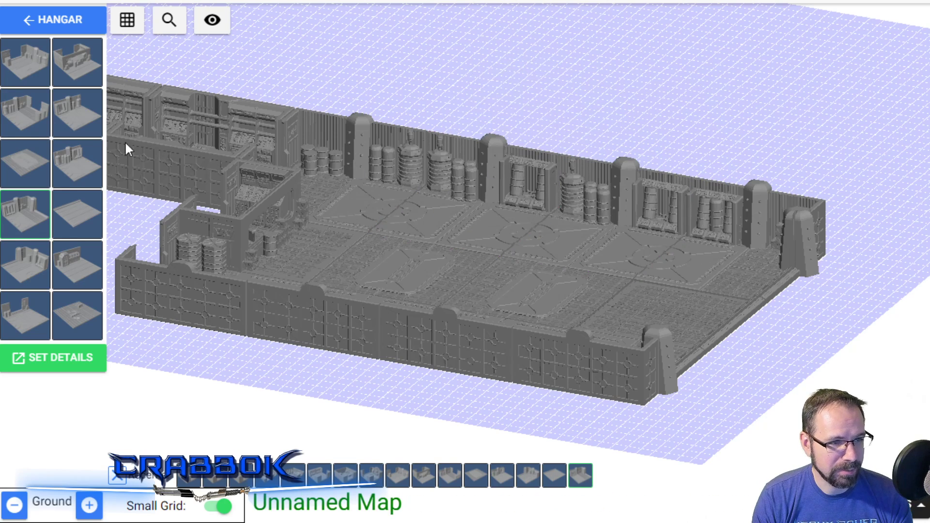
click(49, 19)
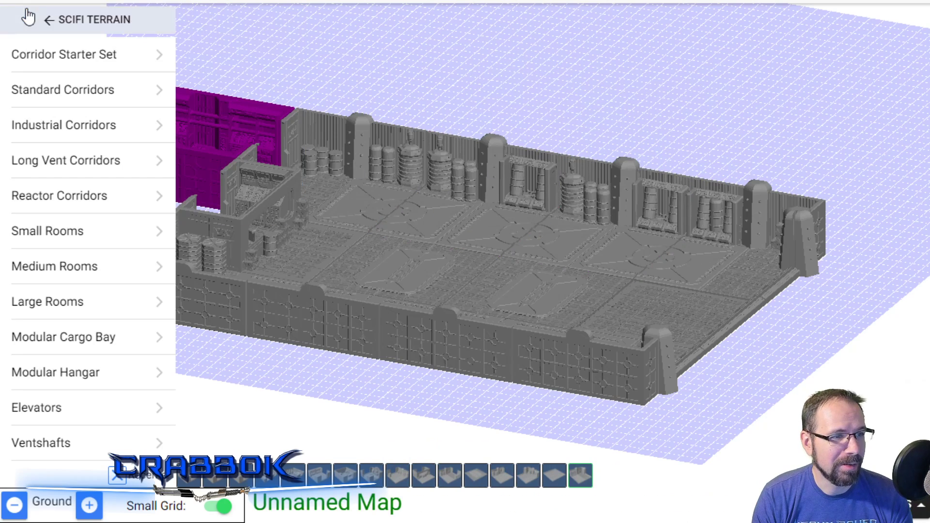
click(71, 67)
mouse_move(39, 69)
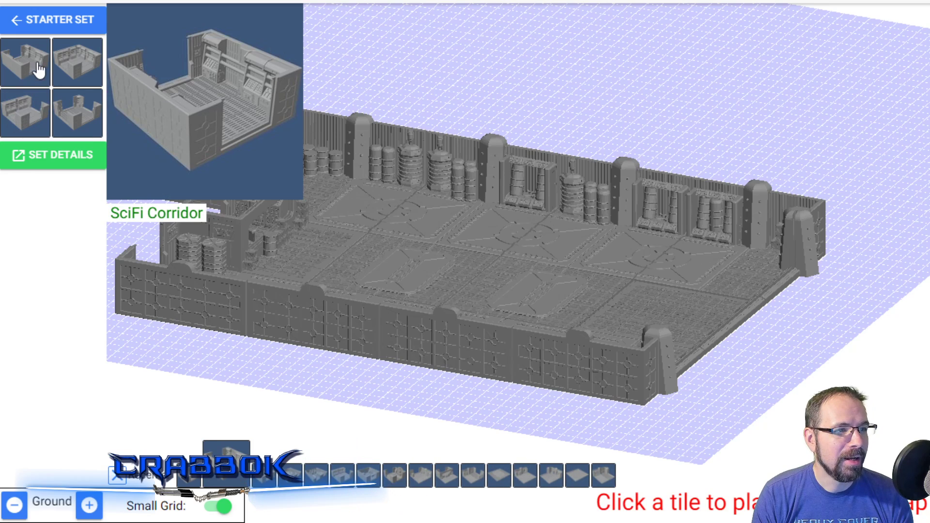
Place a four-way corridor tile against the hangar's outer doorway, in the column farthest from the long corridor.
click(88, 68)
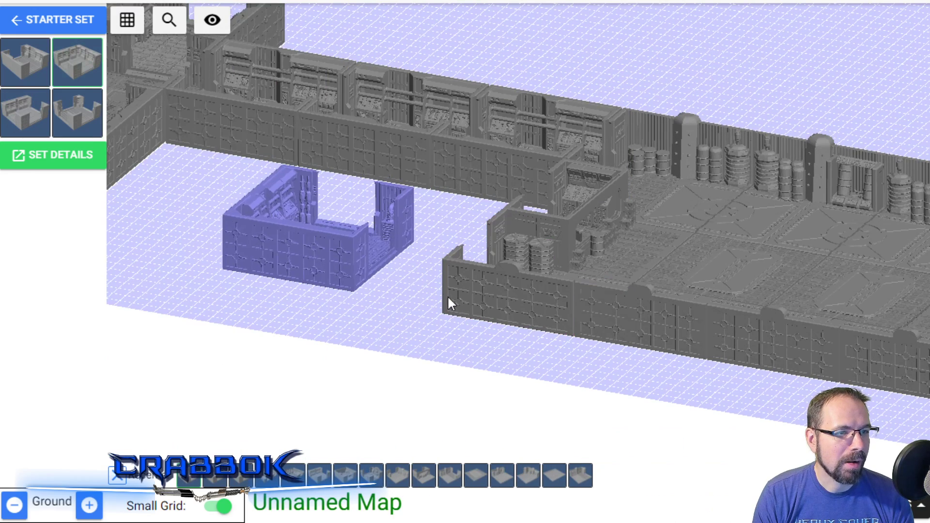
click(77, 107)
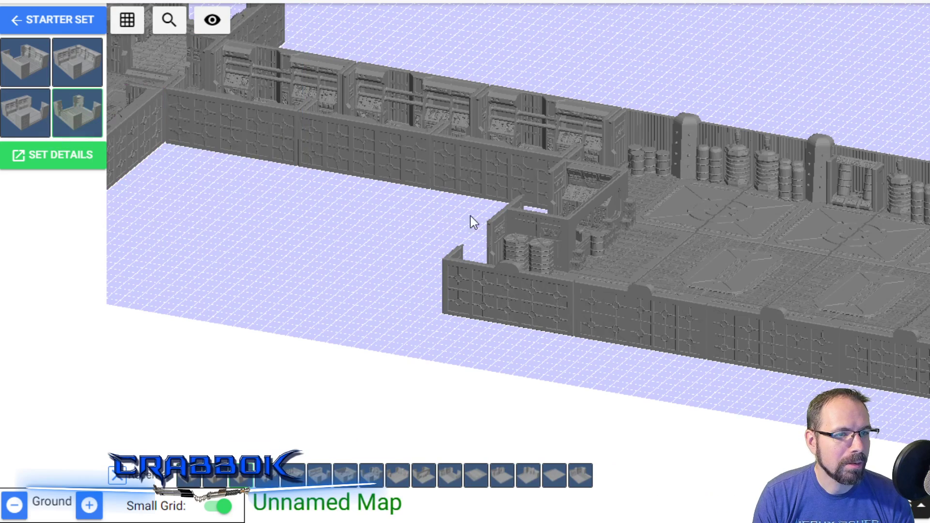
drag(420, 279, 535, 307)
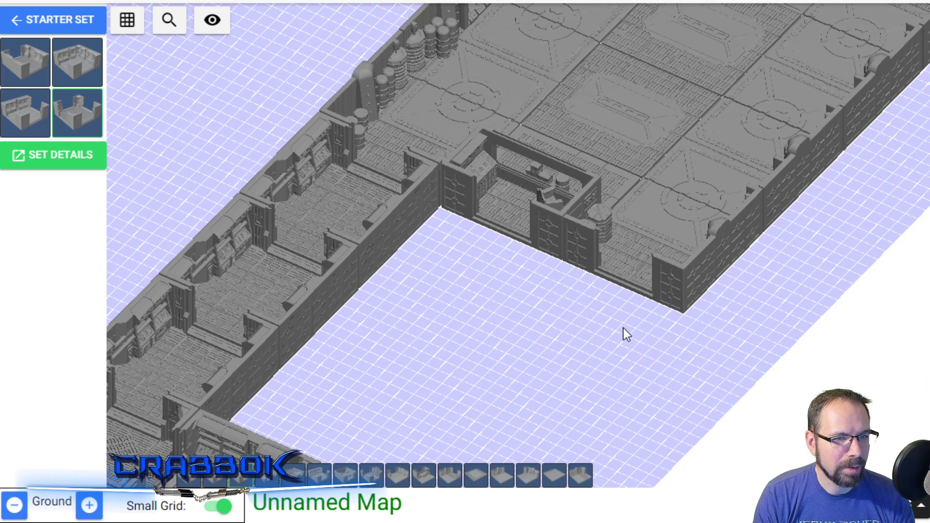
key(r)
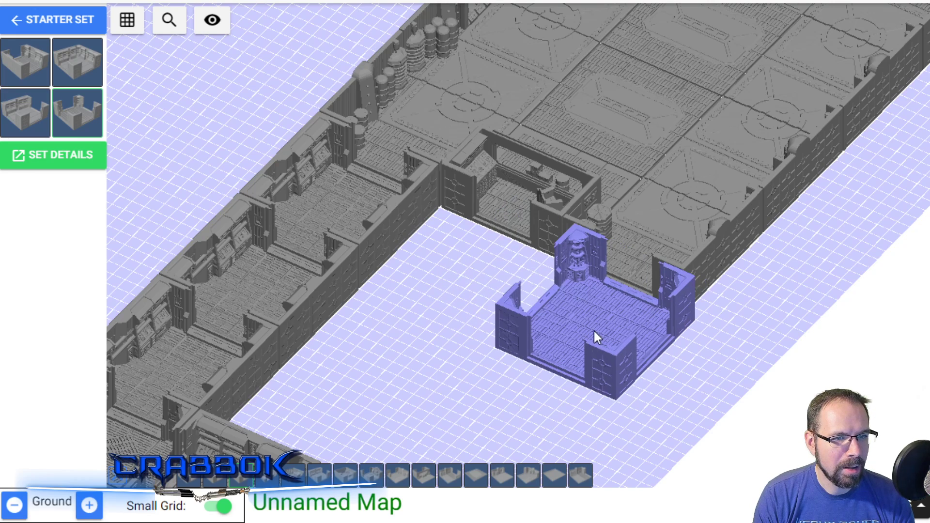
click(589, 325)
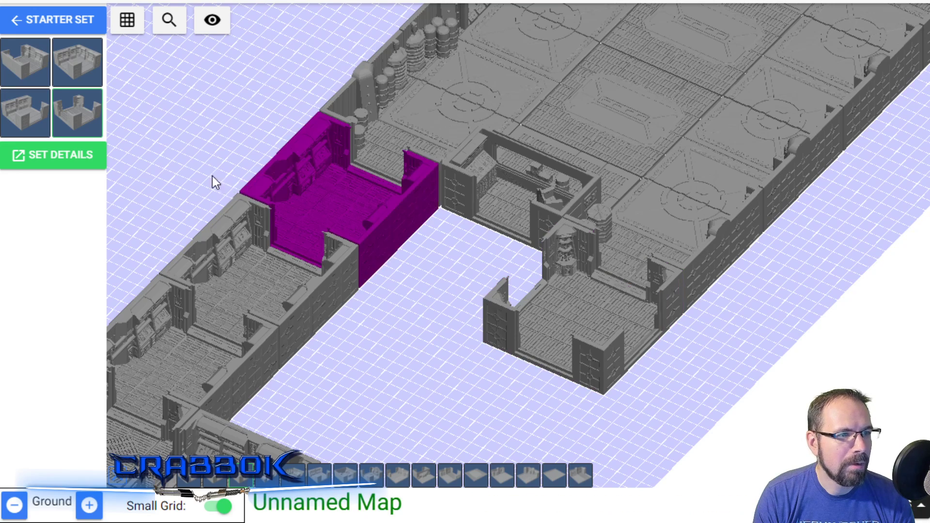
Place a SciFi Corridor Bend tile against the hangar's middle doorway, in the gap between the long corridor and the four-way tile.
mouse_move(36, 68)
click(75, 68)
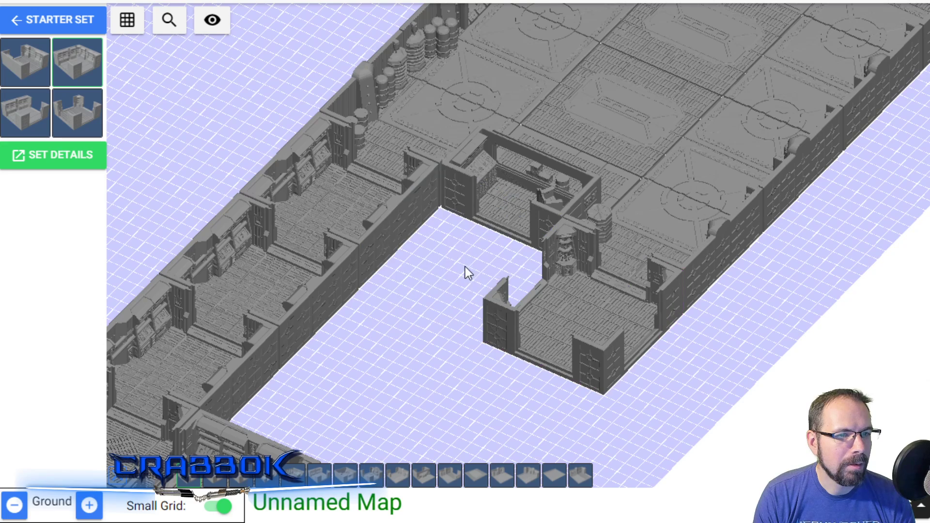
drag(487, 278, 530, 275)
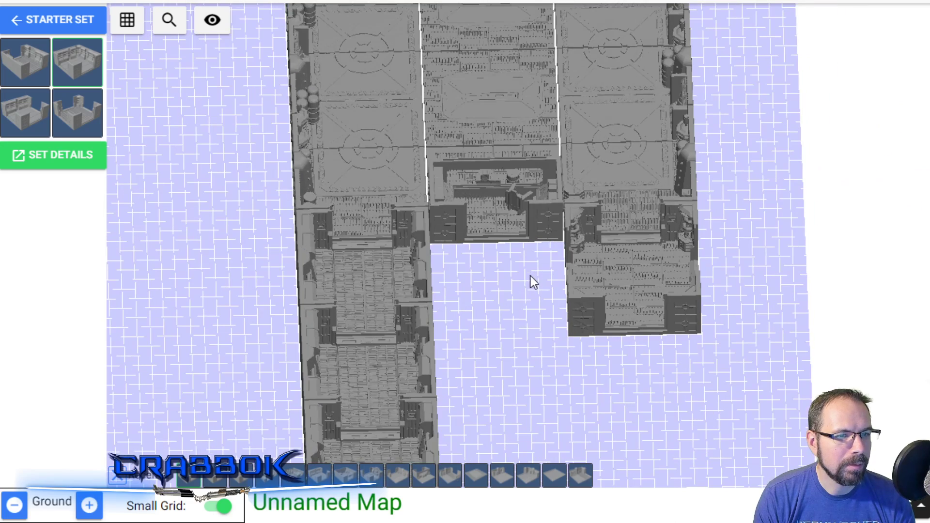
scroll(493, 273, up, 3)
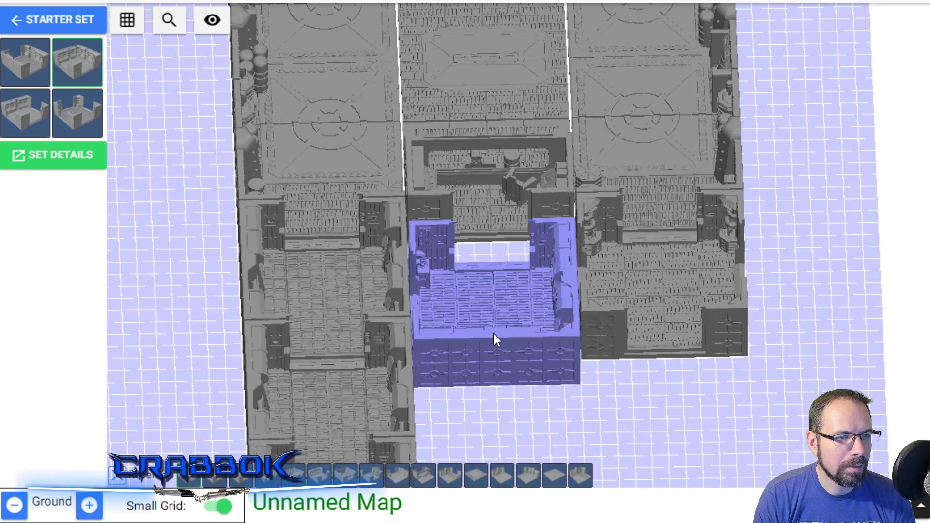
scroll(489, 304, down, 2)
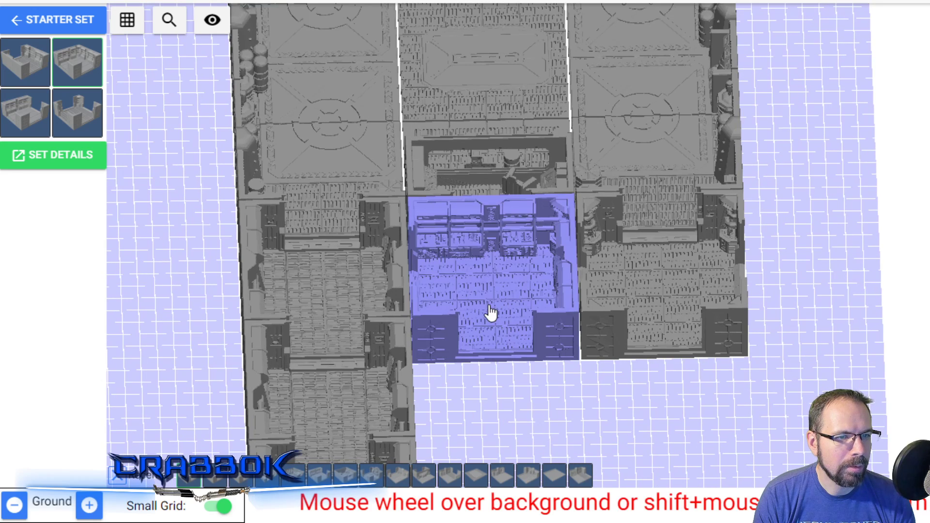
shift+scroll(490, 308, down, 1)
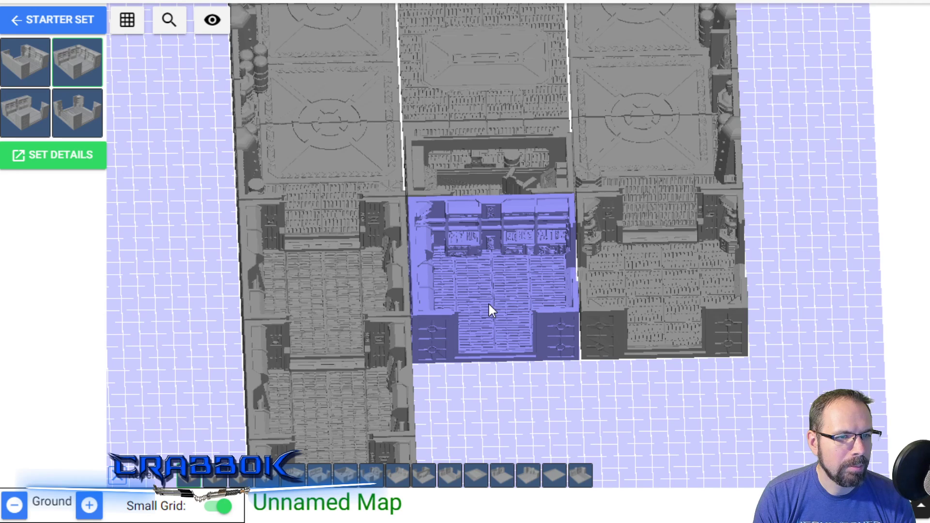
shift+scroll(489, 306, down, 1)
shift+scroll(491, 313, down, 1)
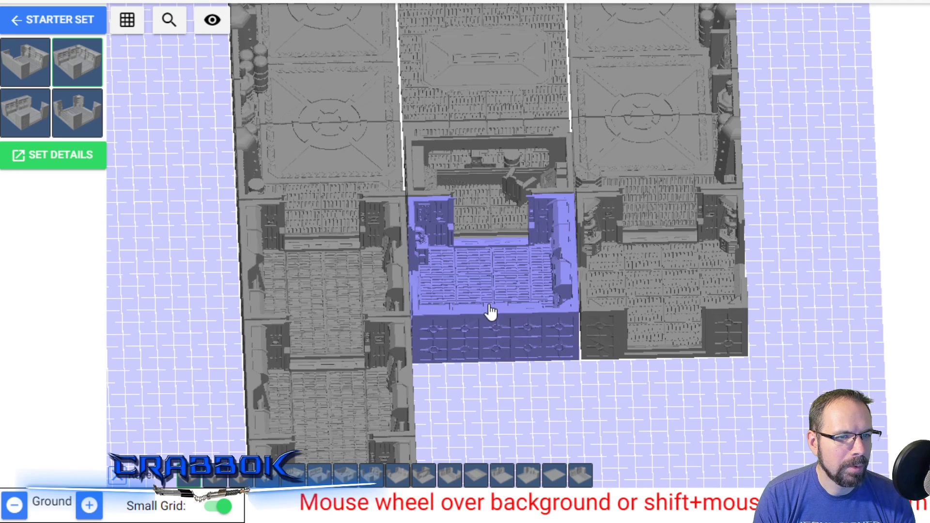
shift+scroll(491, 312, down, 1)
click(491, 310)
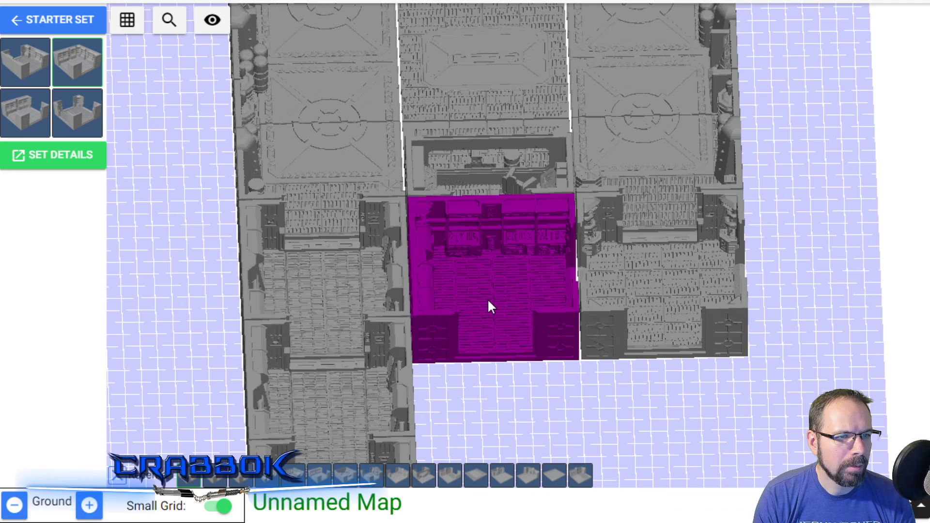
Pick up the bend tile and set it back in the gap, rotated so its openings meet the middle doorway and the four-way tile.
click(495, 313)
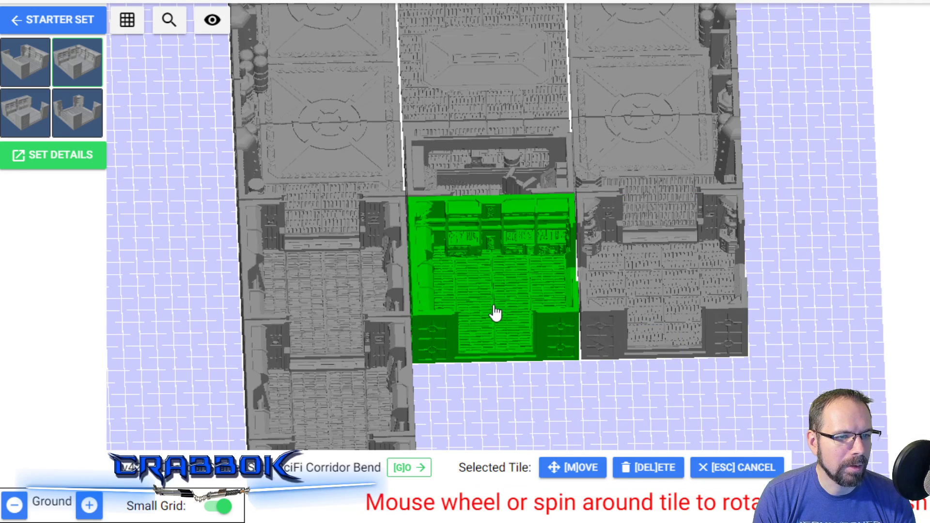
click(569, 470)
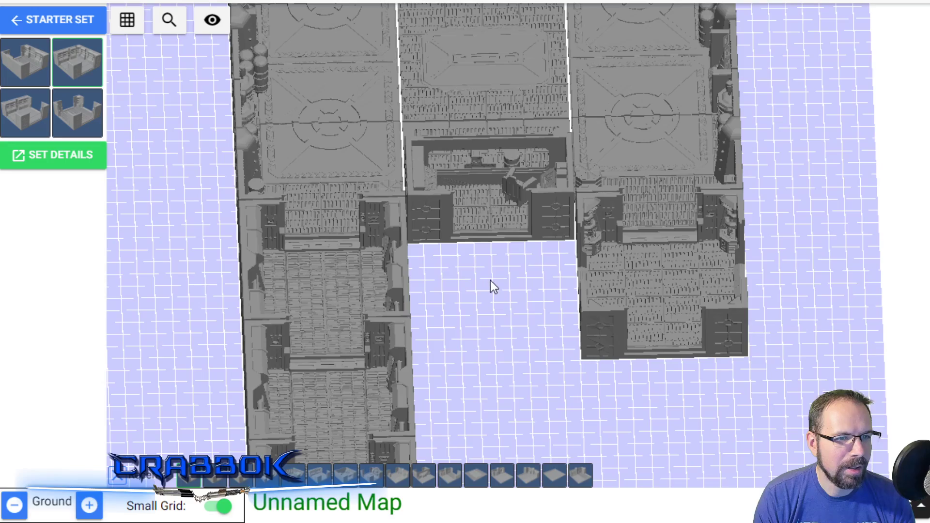
drag(499, 302, 415, 300)
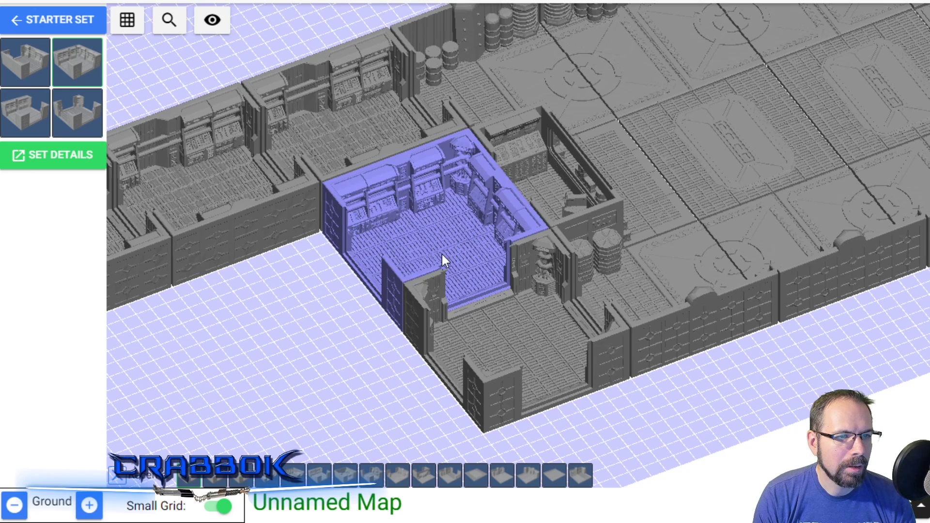
scroll(444, 262, down, 1)
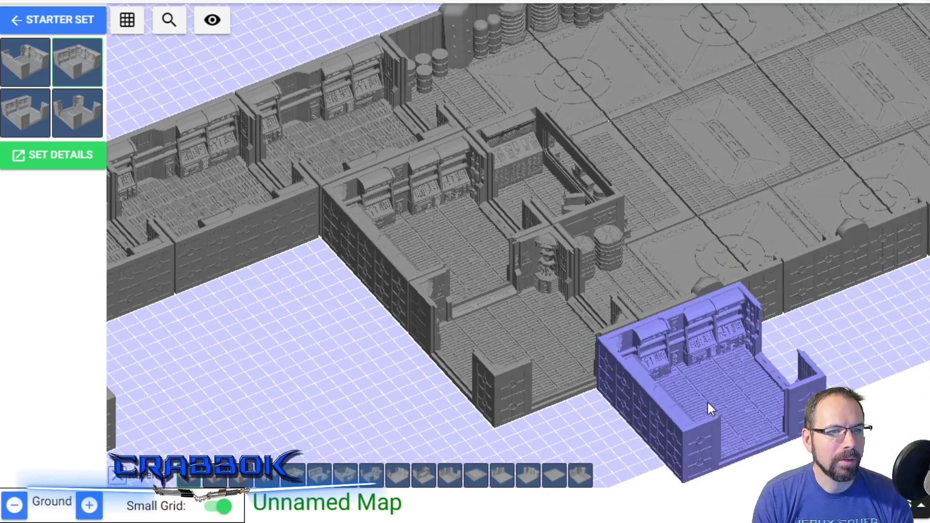
right_drag(707, 402, 740, 395)
scroll(740, 393, down, 4)
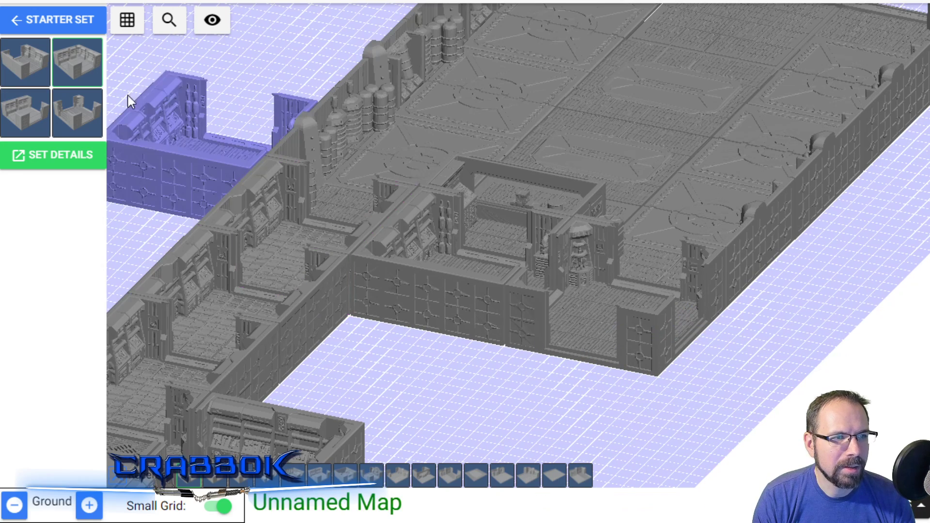
Return to the list of creators and open the SciFi Terrain sets of Lv427 Designs.
click(31, 24)
click(90, 25)
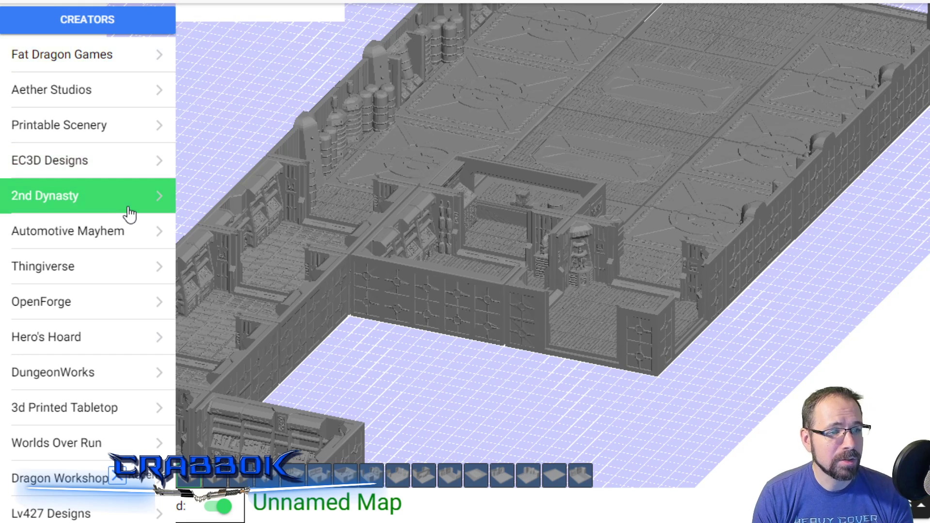
mouse_move(103, 333)
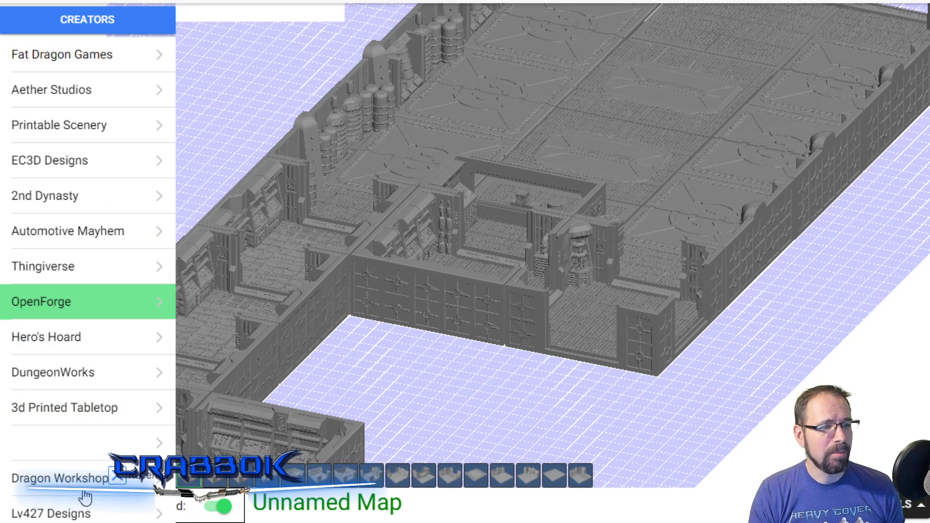
click(53, 516)
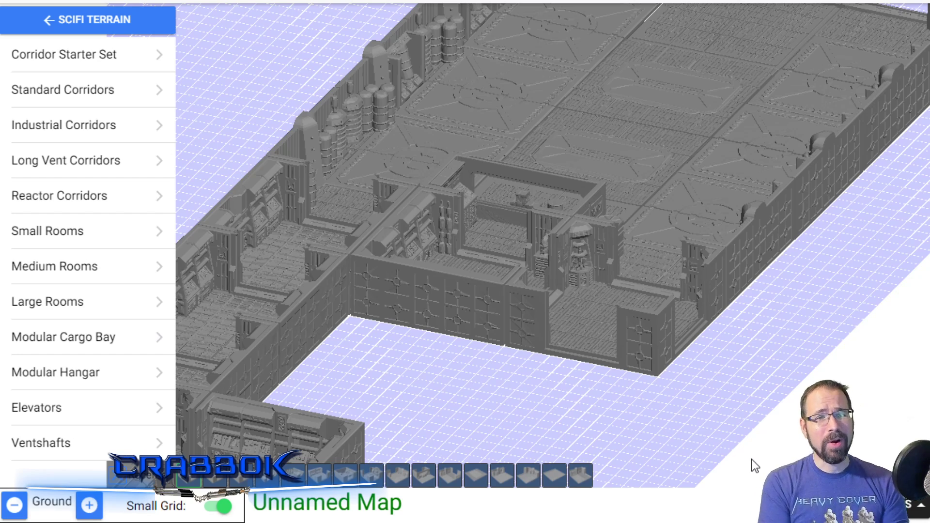
scroll(535, 291, down, 2)
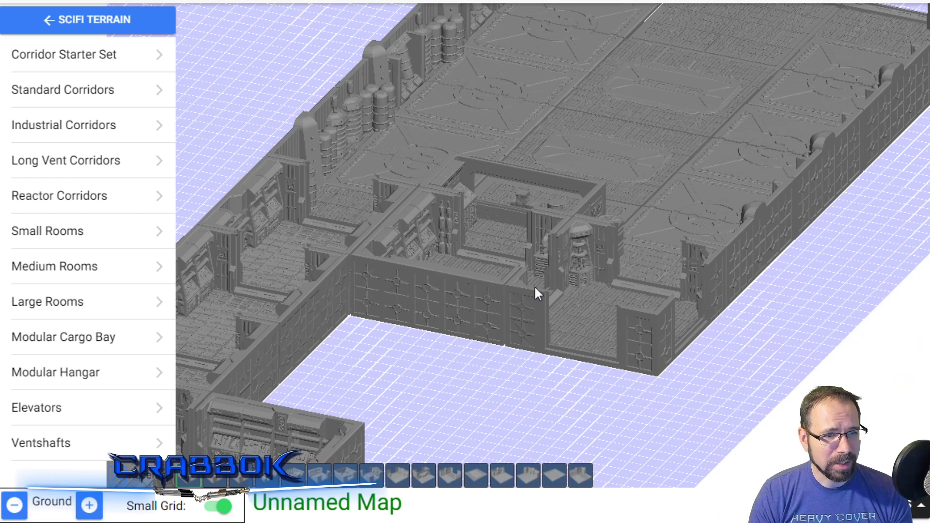
Examine the layout of the whole map, from the hangar along the corridors to the round room and the remaining open doorways.
click(523, 284)
scroll(576, 307, down, 3)
key(s)
key(a)
key(a)
key(a)
key(a)
key(a)
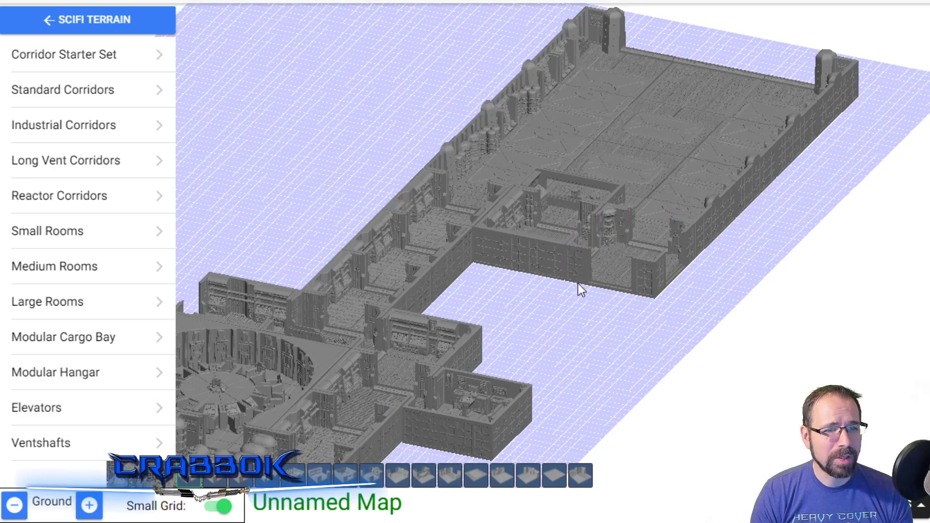
key(s)
key(s)
key(s)
scroll(629, 278, down, 2)
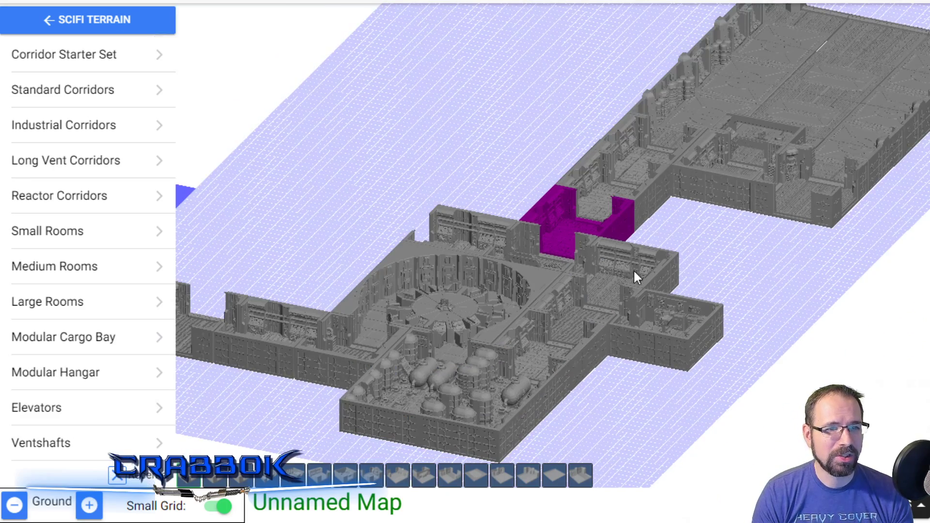
scroll(641, 274, down, 3)
scroll(641, 274, down, 2)
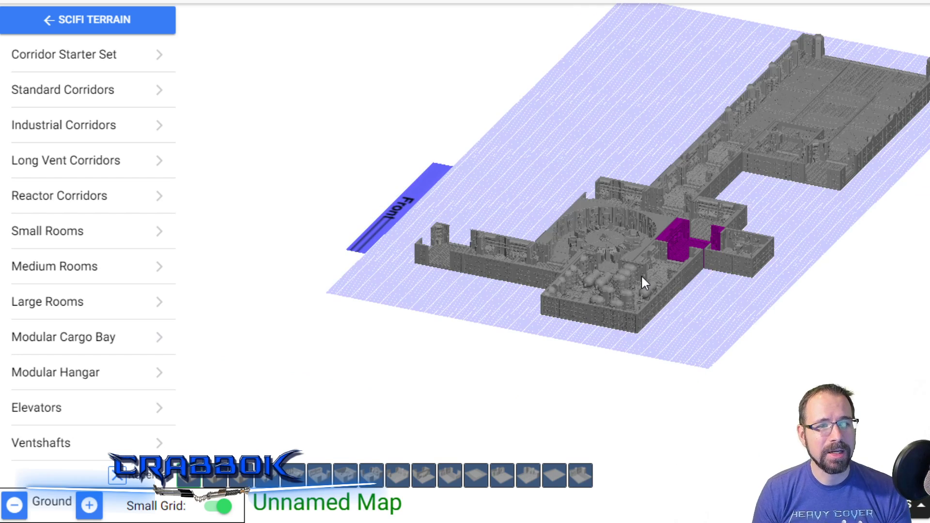
click(524, 166)
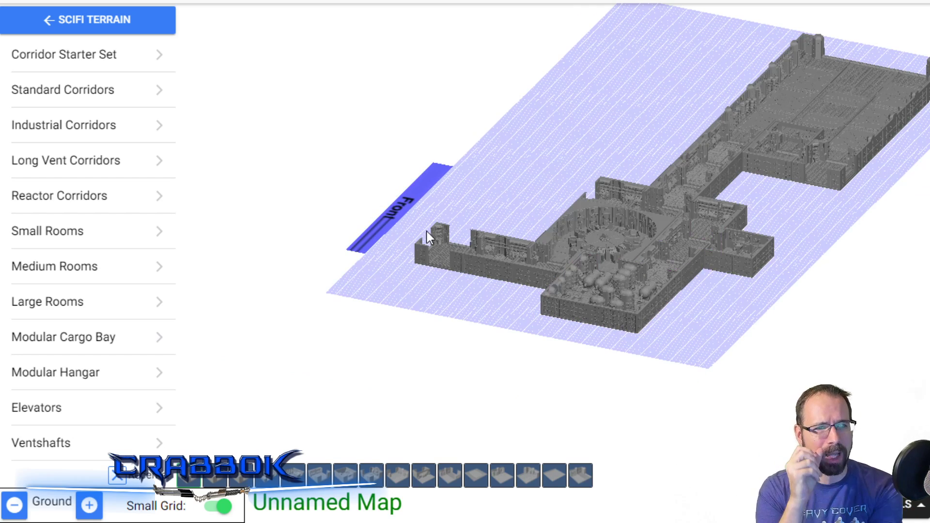